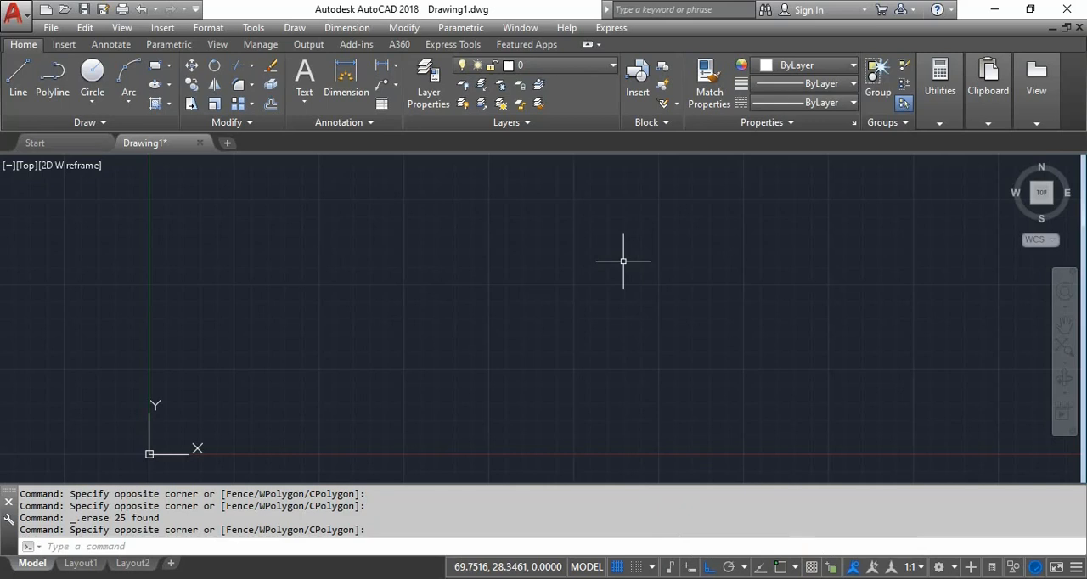
- Turn on dynamic input and draw a 300-unit horizontal line to the right, starting just above the X axis at about (63, 33)
key("F12")
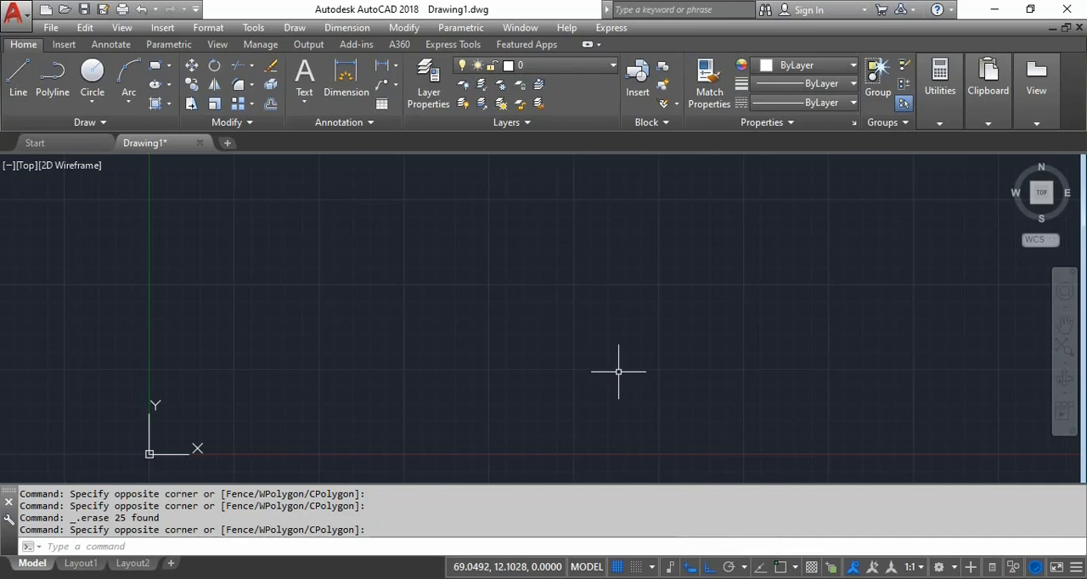
type("l")
key("Return")
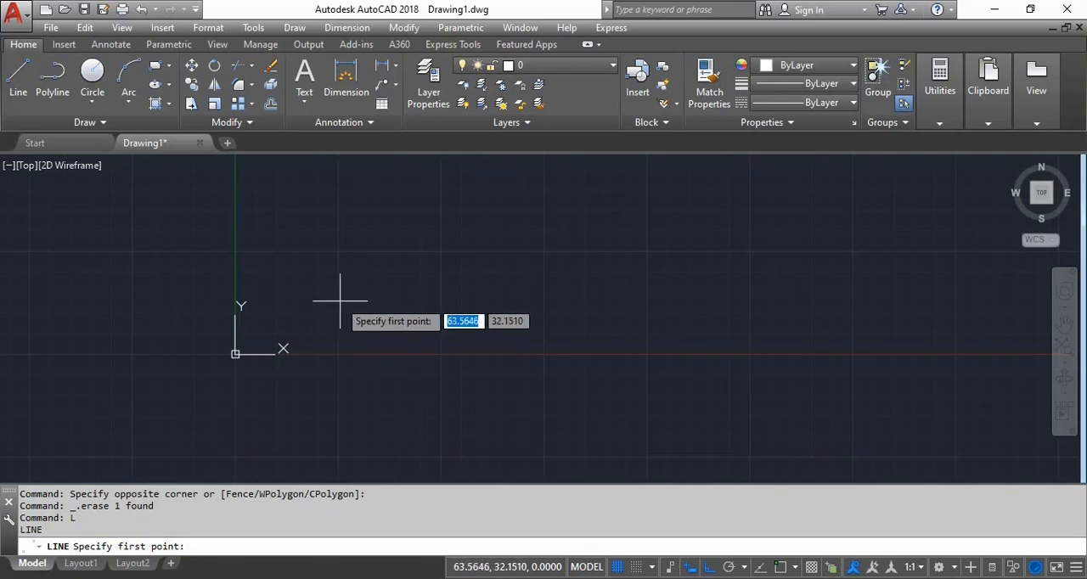
left_click(338, 299)
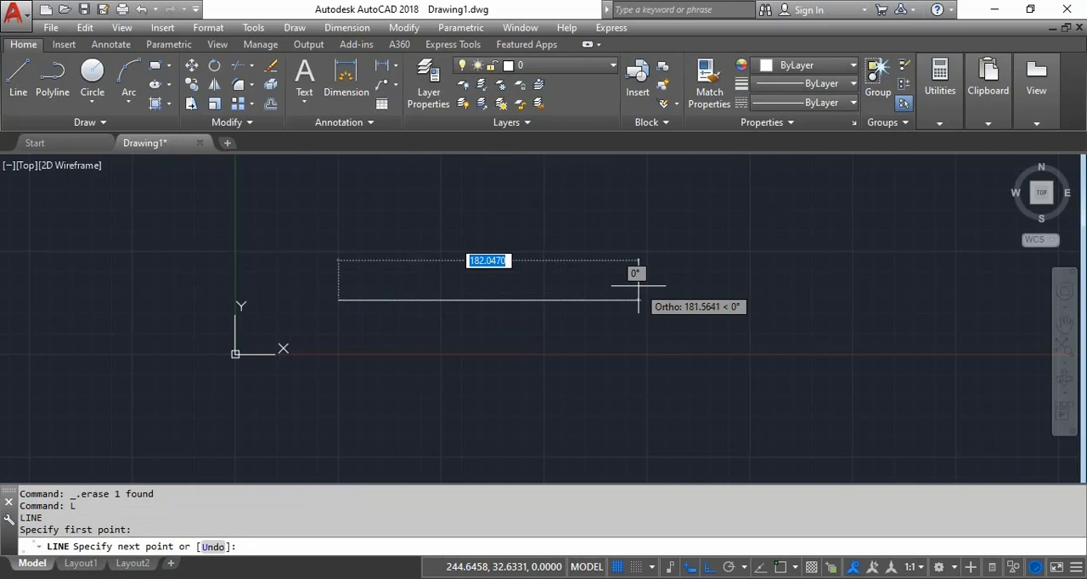
type("300")
key("Return")
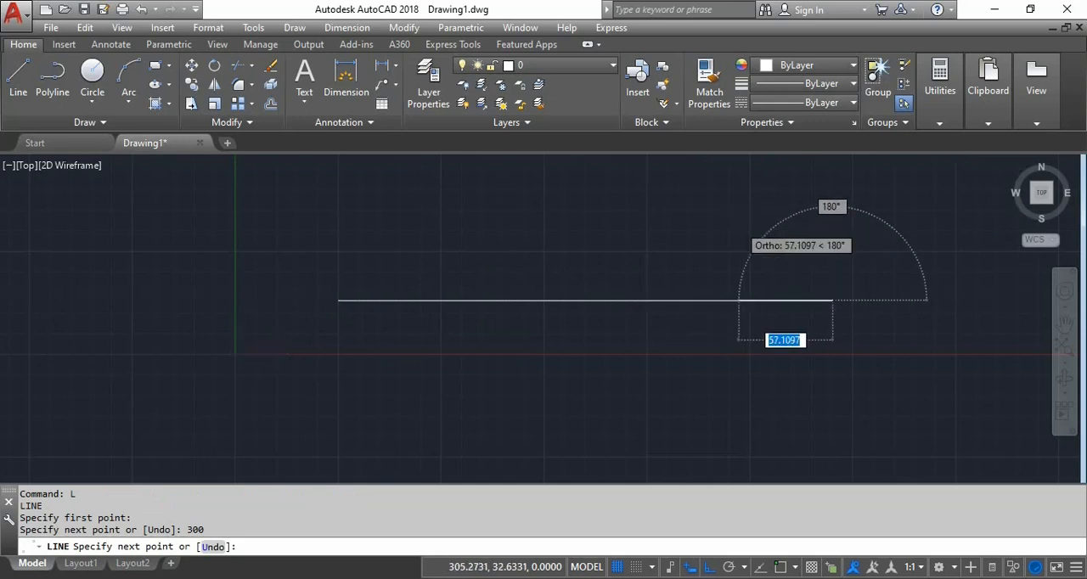
- Continue the outline 90 units straight up and 210 units back to the left, and finish the line
scroll(759, 216, "down", 2)
scroll(750, 297, "down", 2)
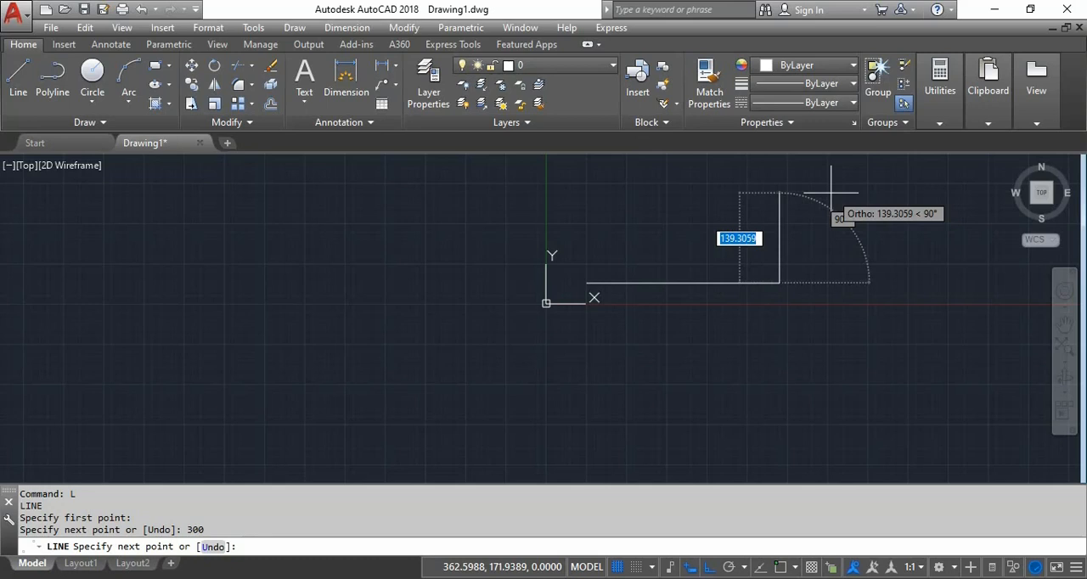
type("90")
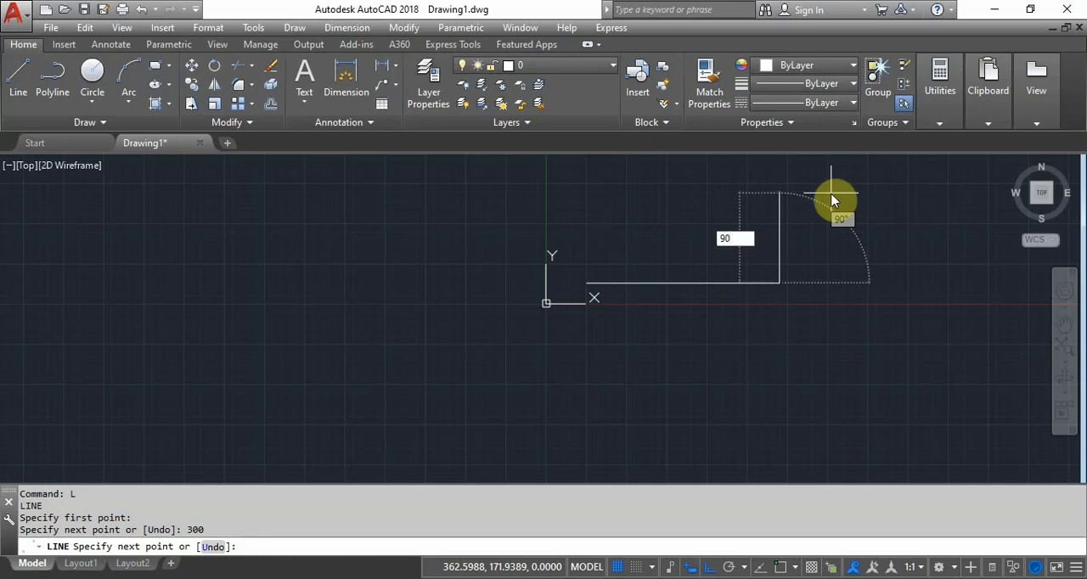
key("Return")
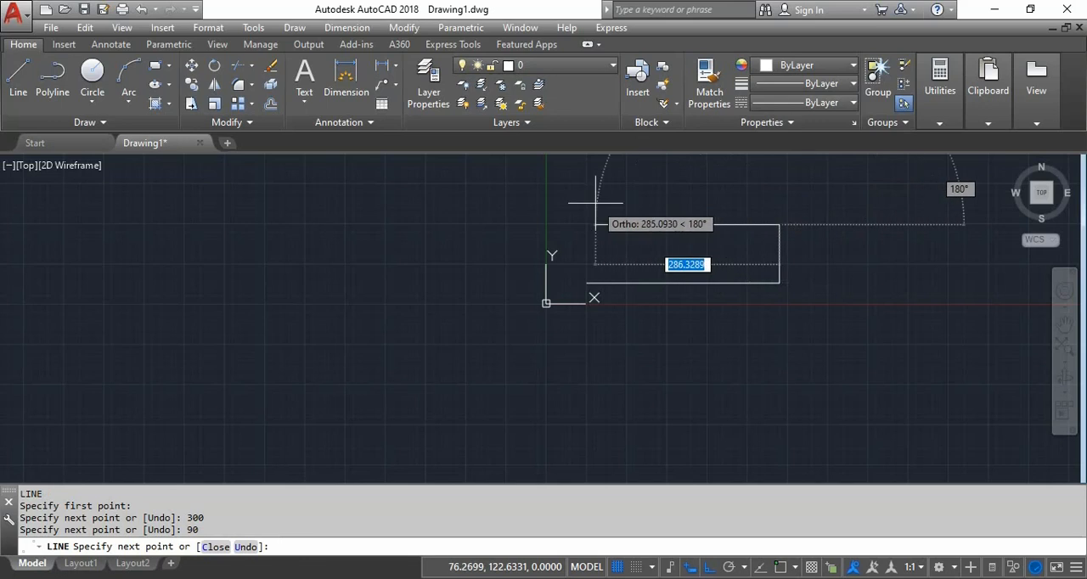
type("210")
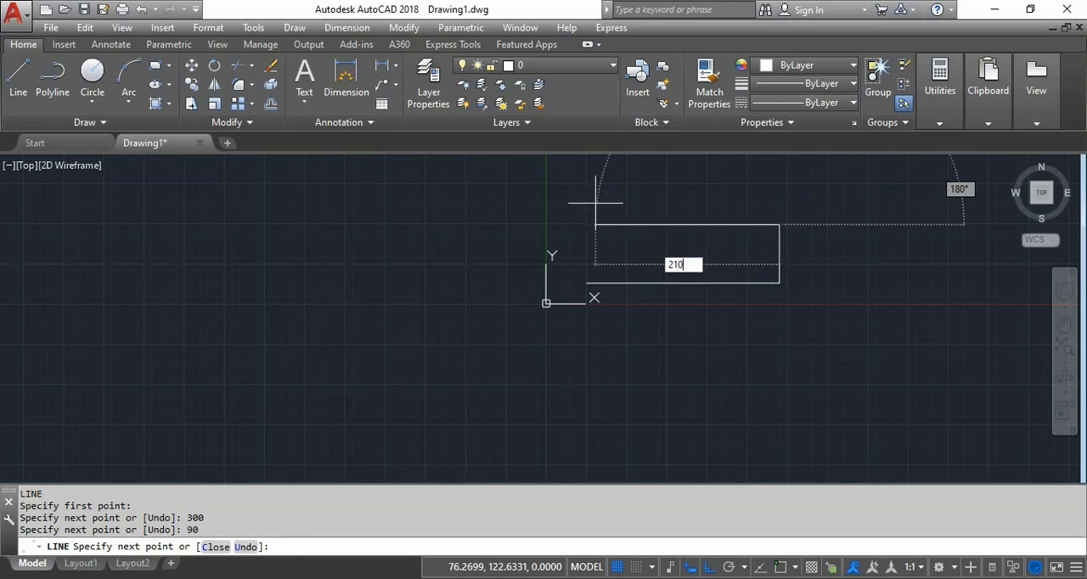
key("Return")
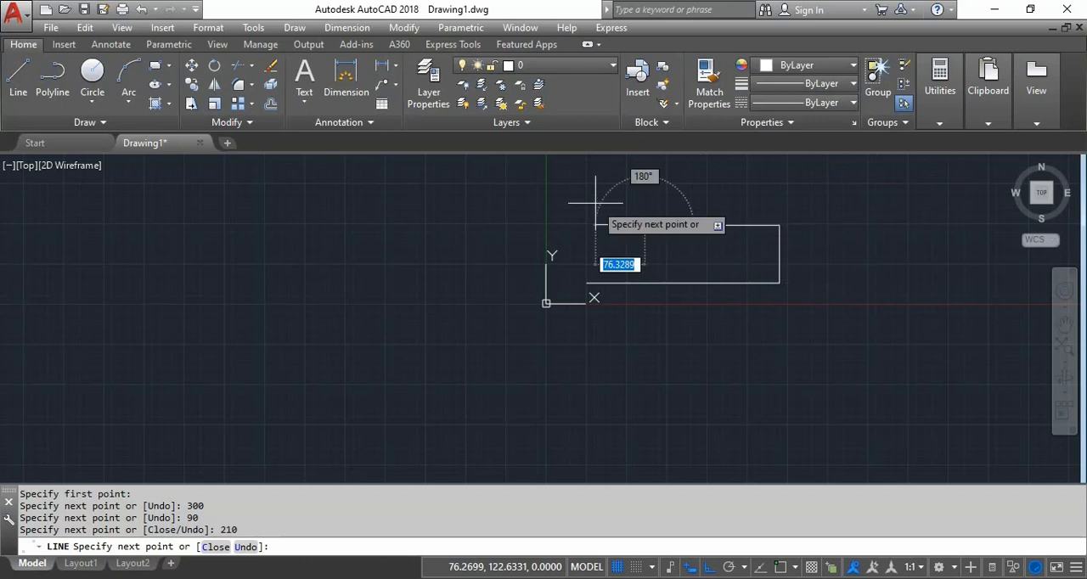
middle_click_drag(594, 204, 555, 263)
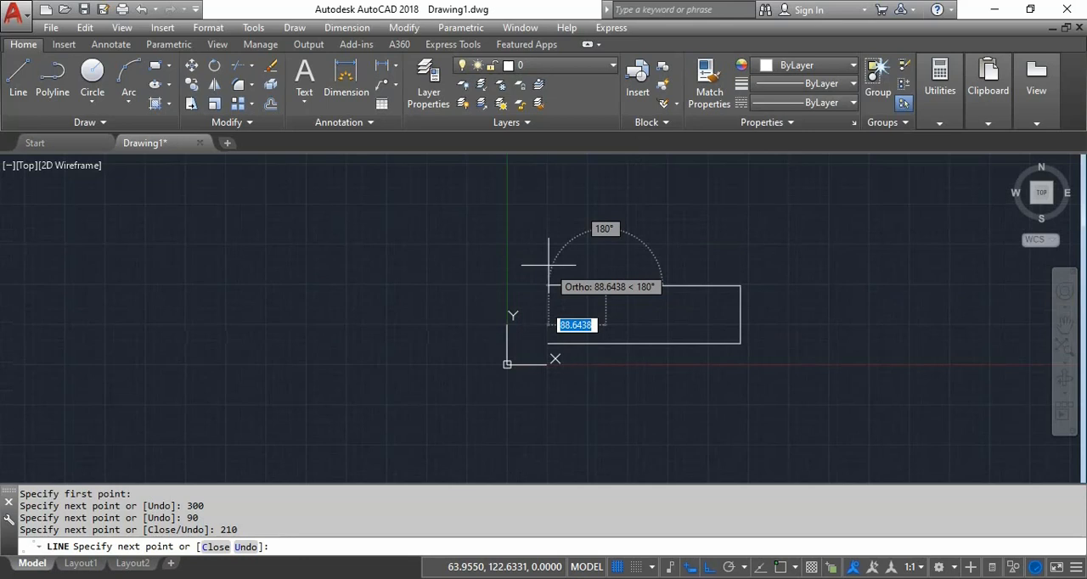
key("Escape")
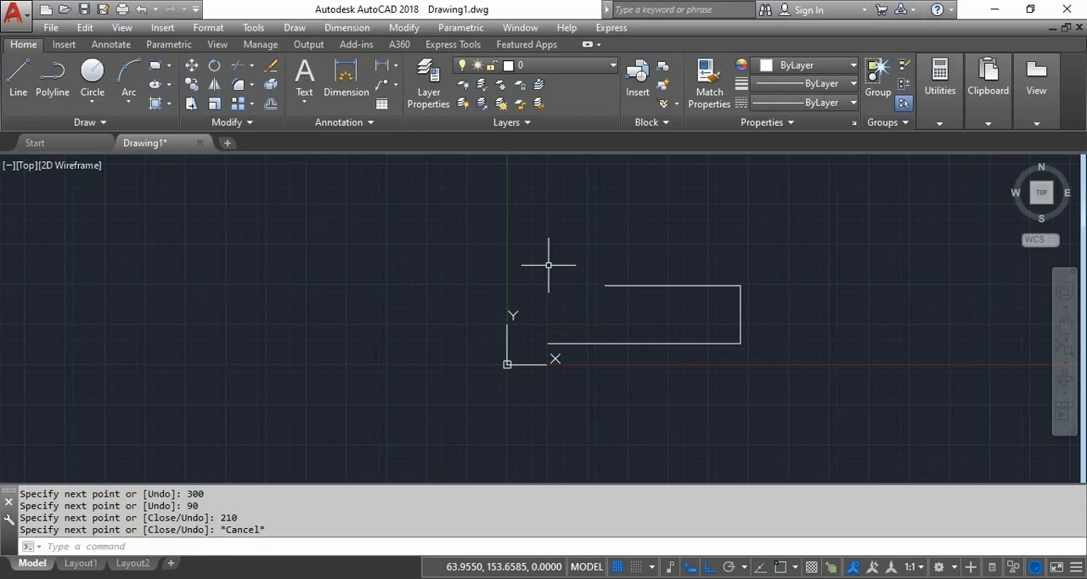
- Try to draw a 115-unit vertical line upward from the open end of the 210-unit line, and inspect the corner
key("Return")
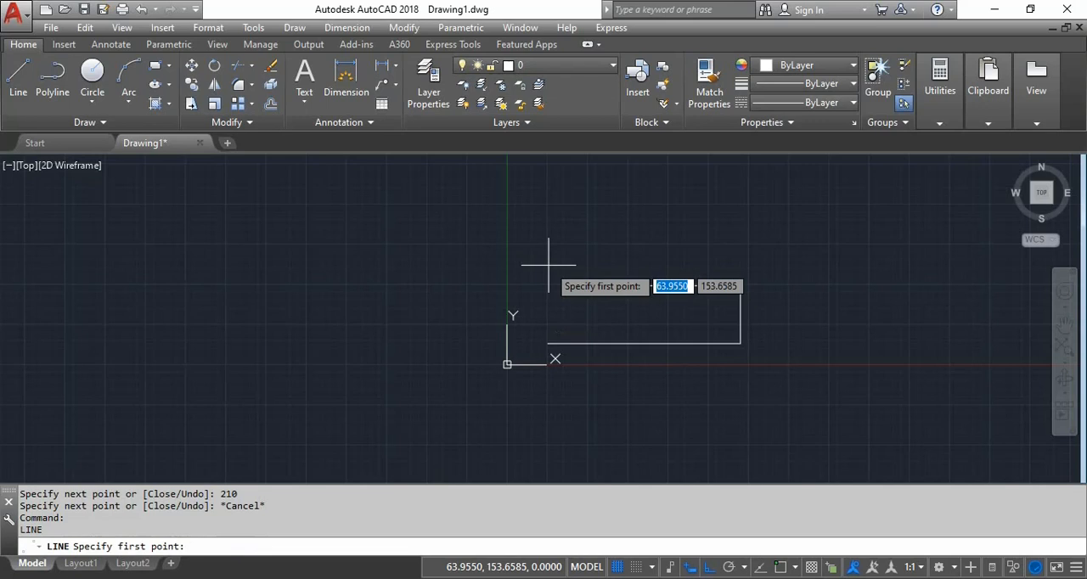
left_click(605, 287)
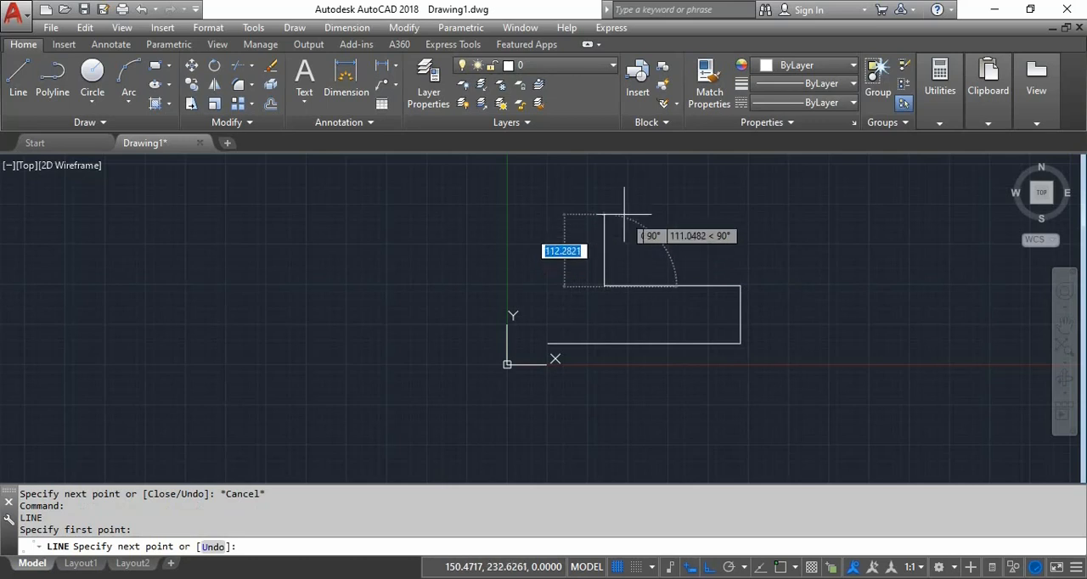
type("115")
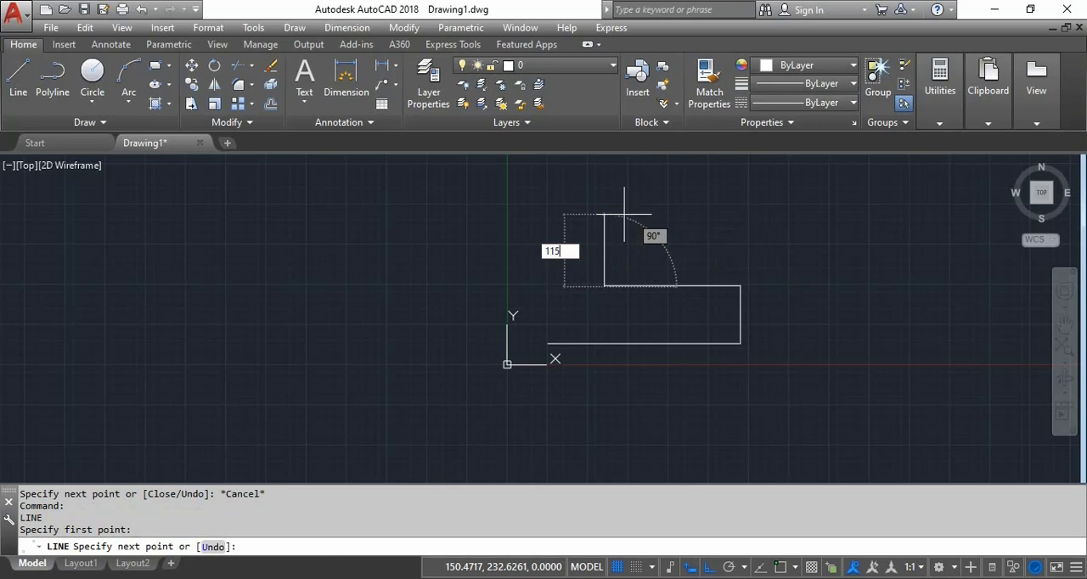
key("Return")
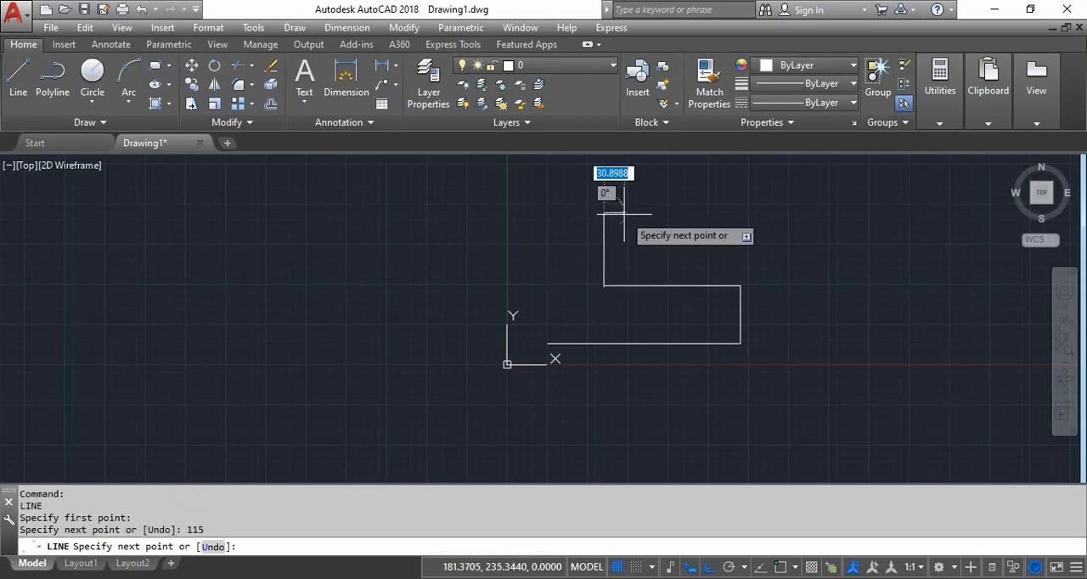
key("Return")
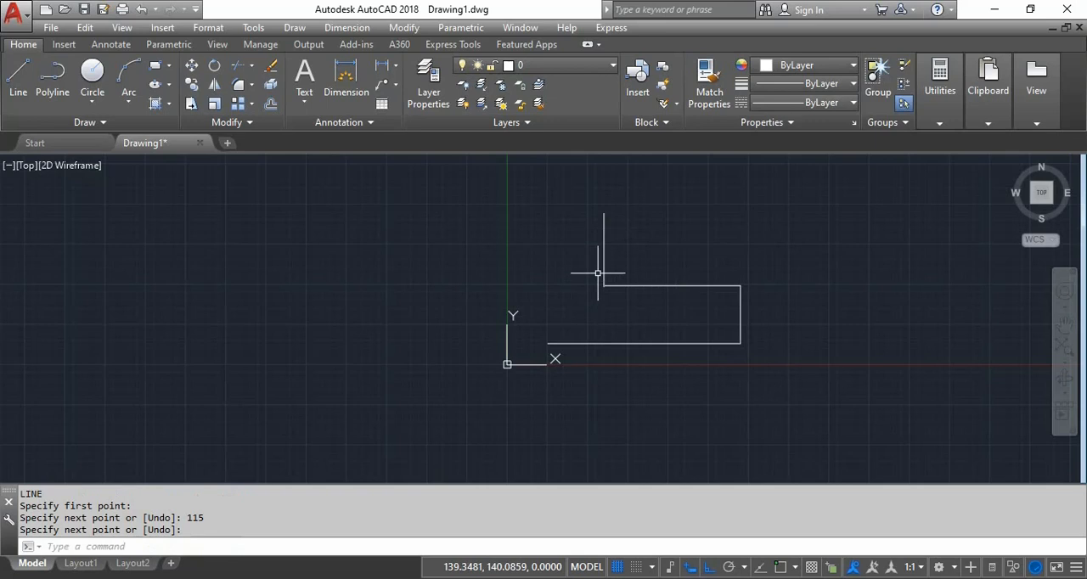
scroll(599, 284, "up", 4)
scroll(618, 307, "up", 2)
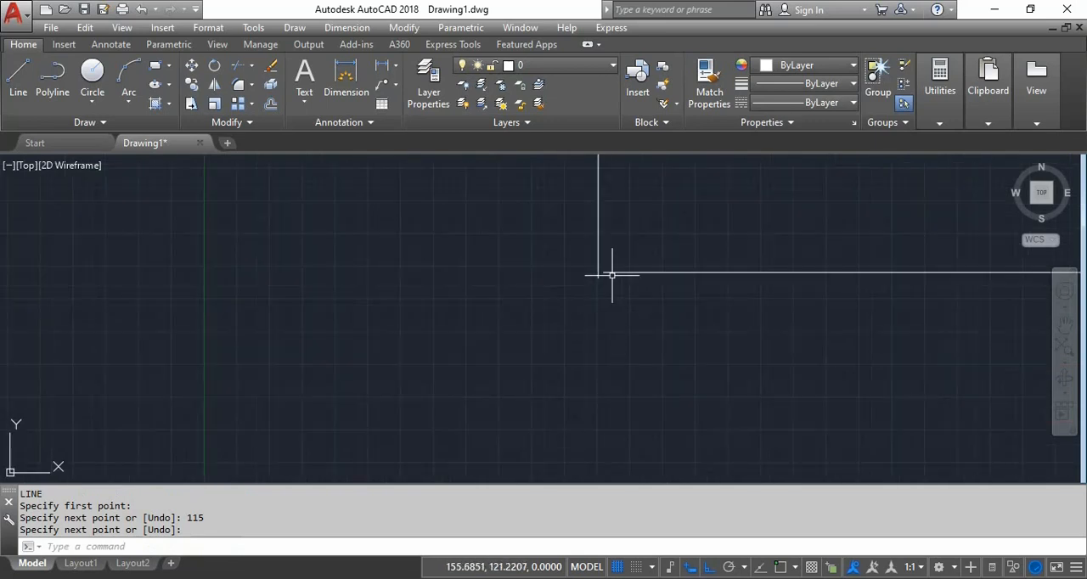
scroll(611, 274, "up", 2)
scroll(638, 272, "up", 2)
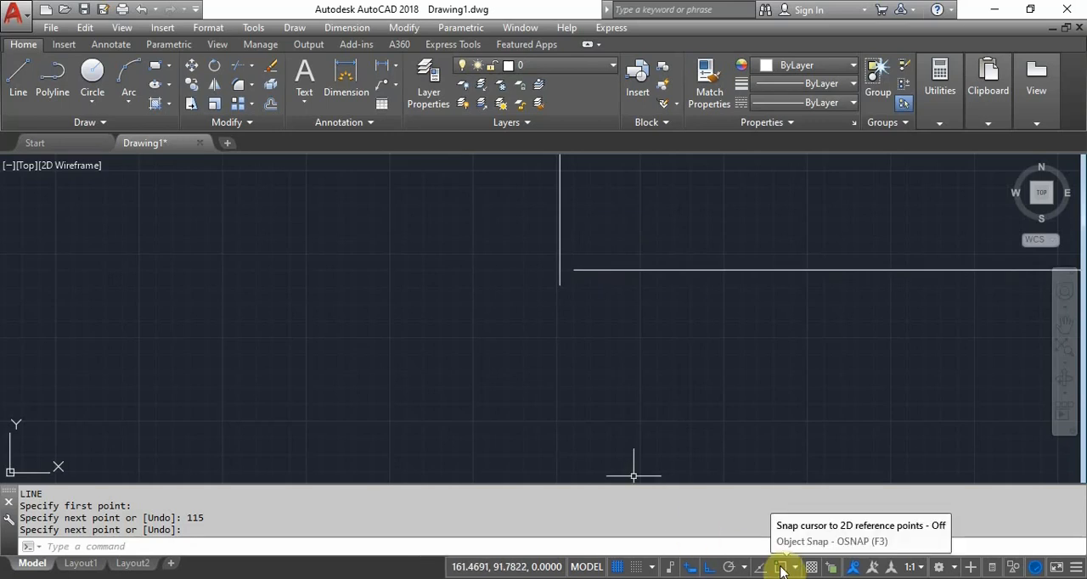
- Turn on object snap with the Endpoint, Midpoint, Center, Intersection, Insertion, Perpendicular, Tangent and Nearest modes
key("F3")
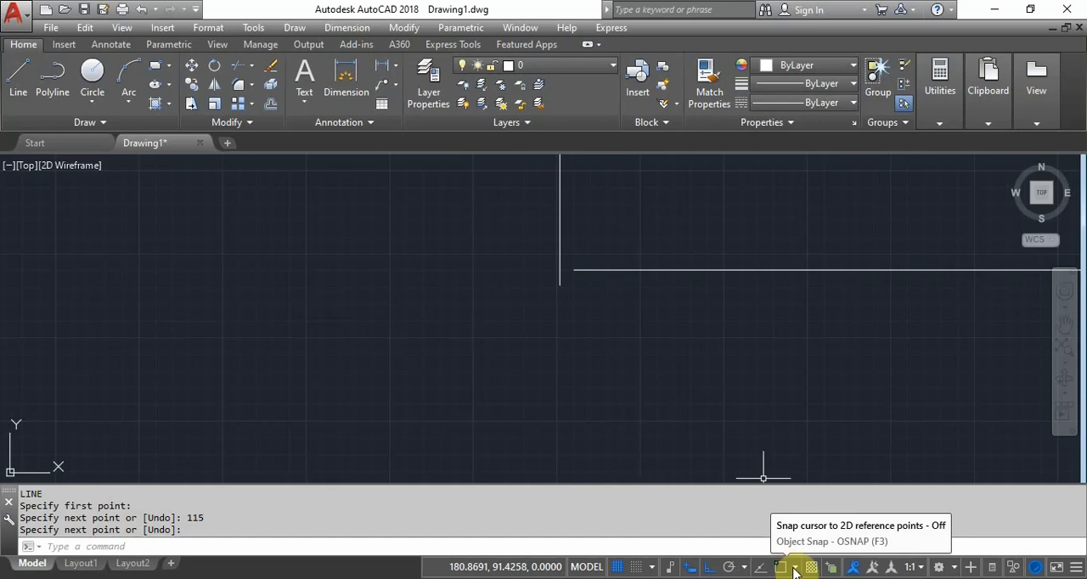
left_click(795, 573)
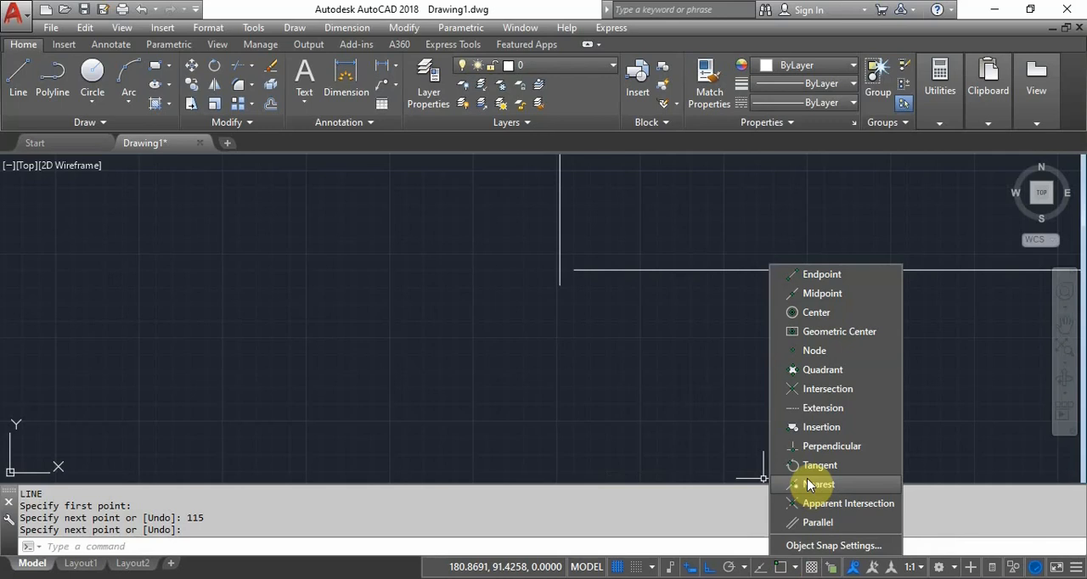
left_click(848, 280)
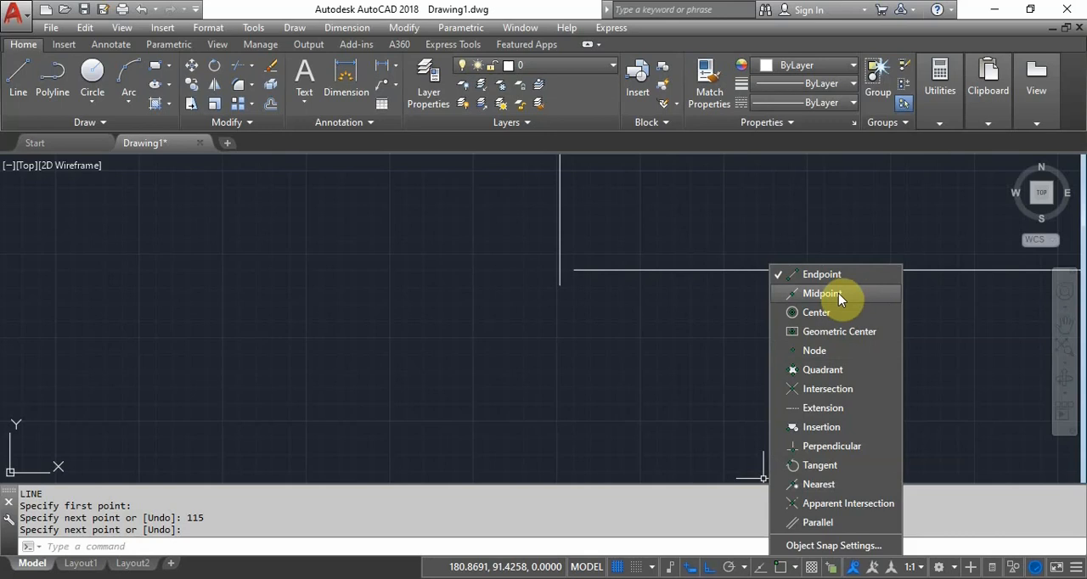
left_click(837, 293)
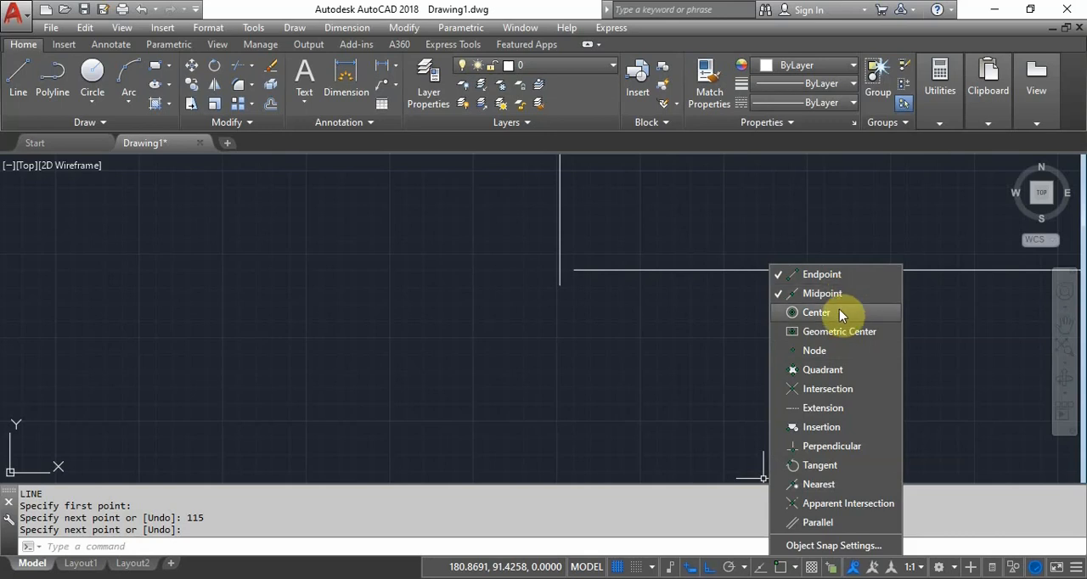
left_click(839, 312)
left_click(832, 396)
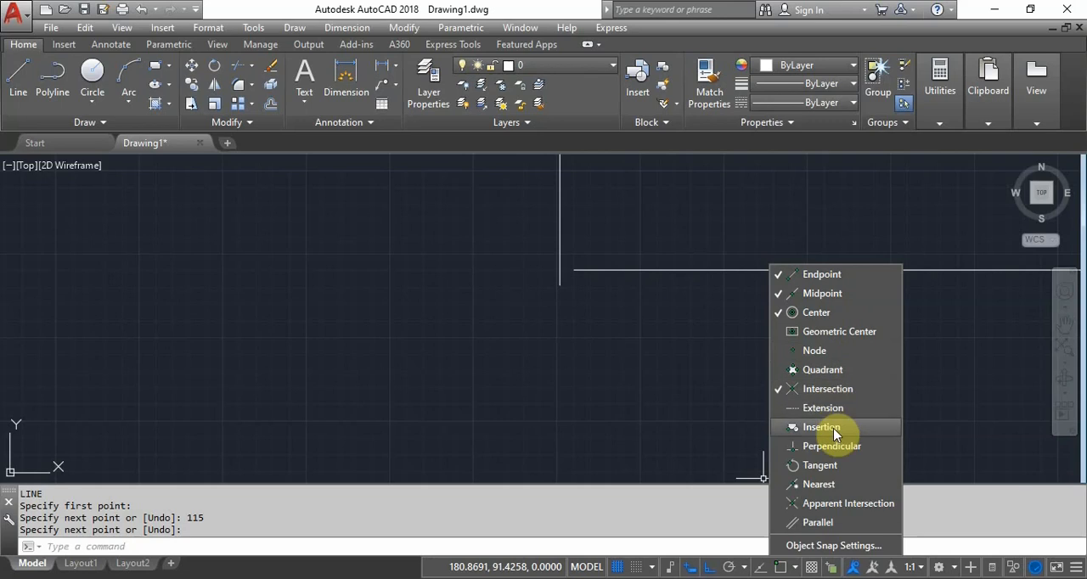
left_click(833, 432)
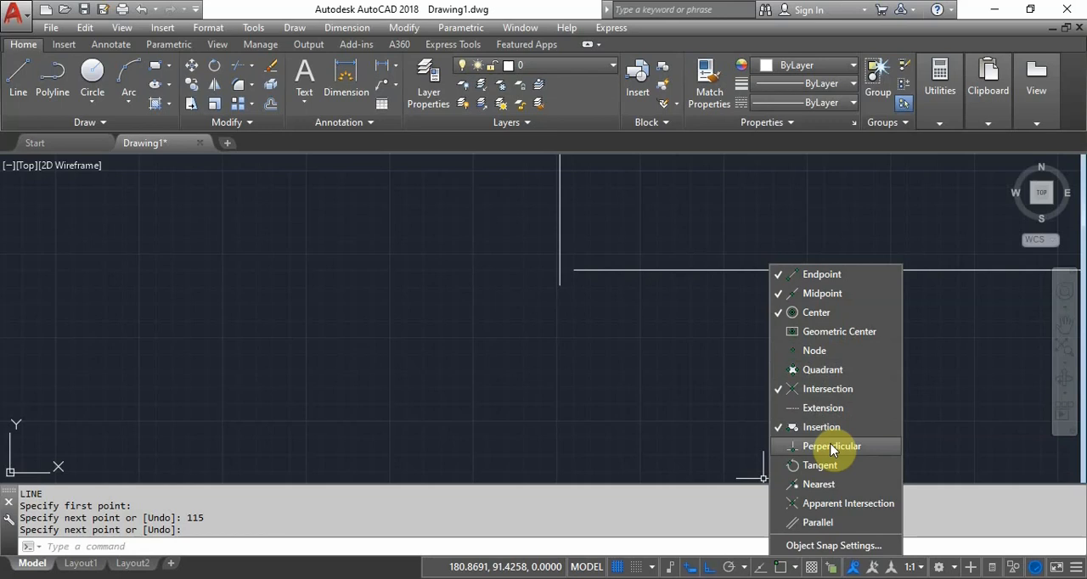
left_click(832, 448)
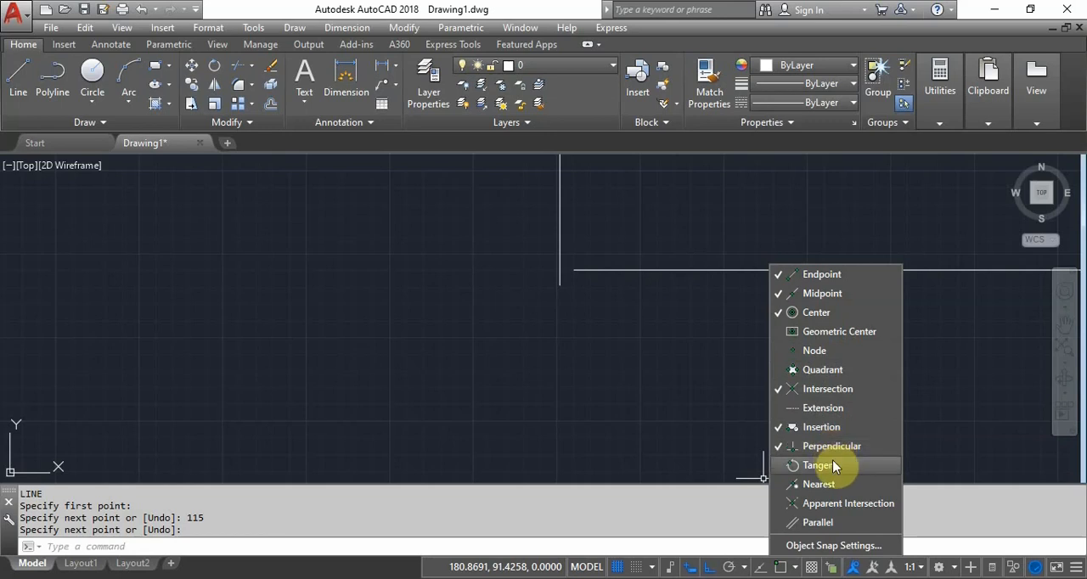
left_click(832, 466)
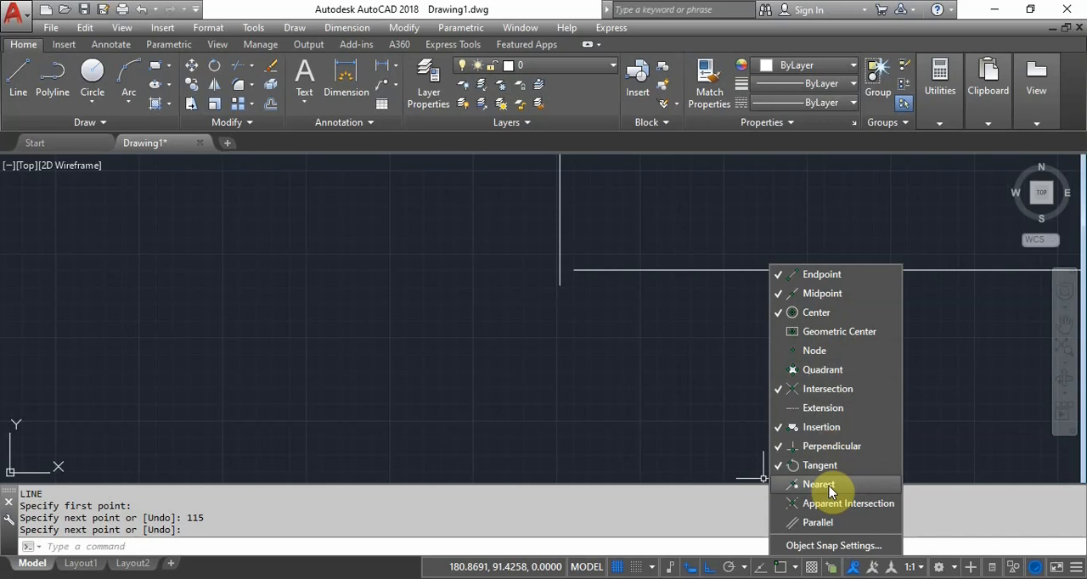
left_click(828, 485)
left_click(602, 362)
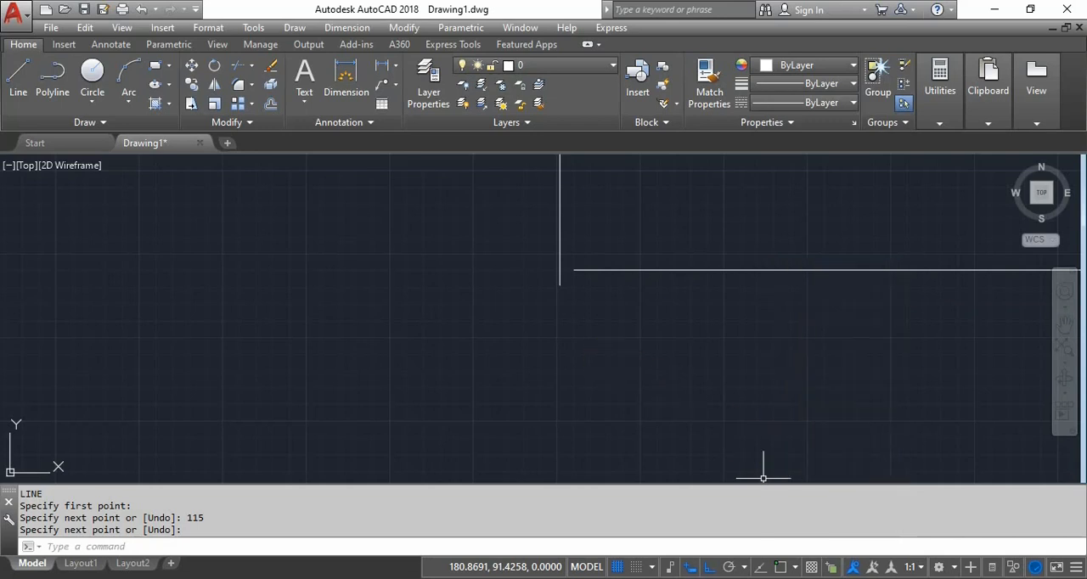
left_click(779, 567)
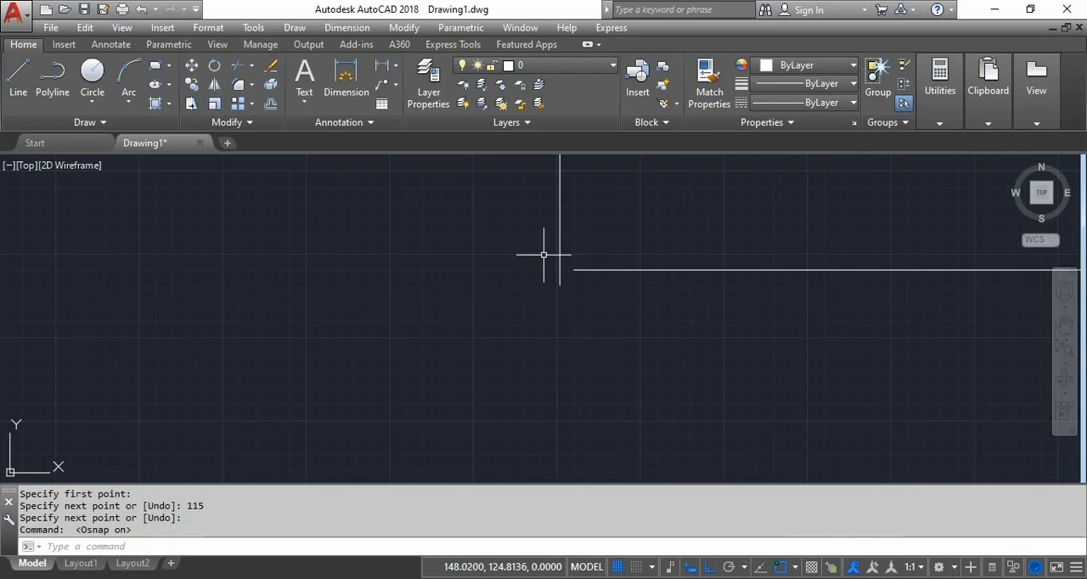
- Delete the 115-unit vertical line that does not meet the end of the upper horizontal line
left_click(571, 219)
left_click(553, 261)
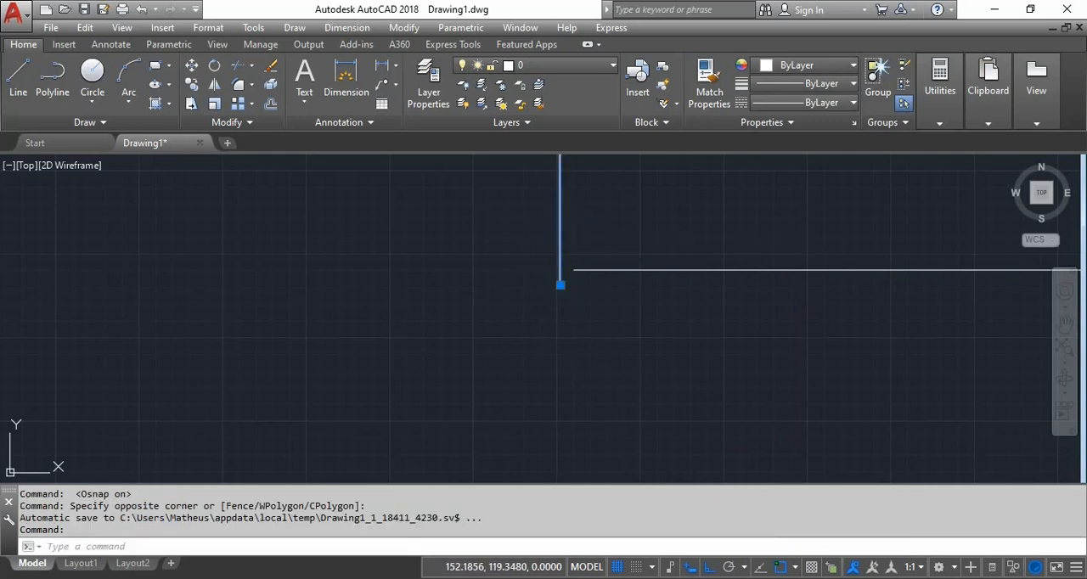
key("Delete")
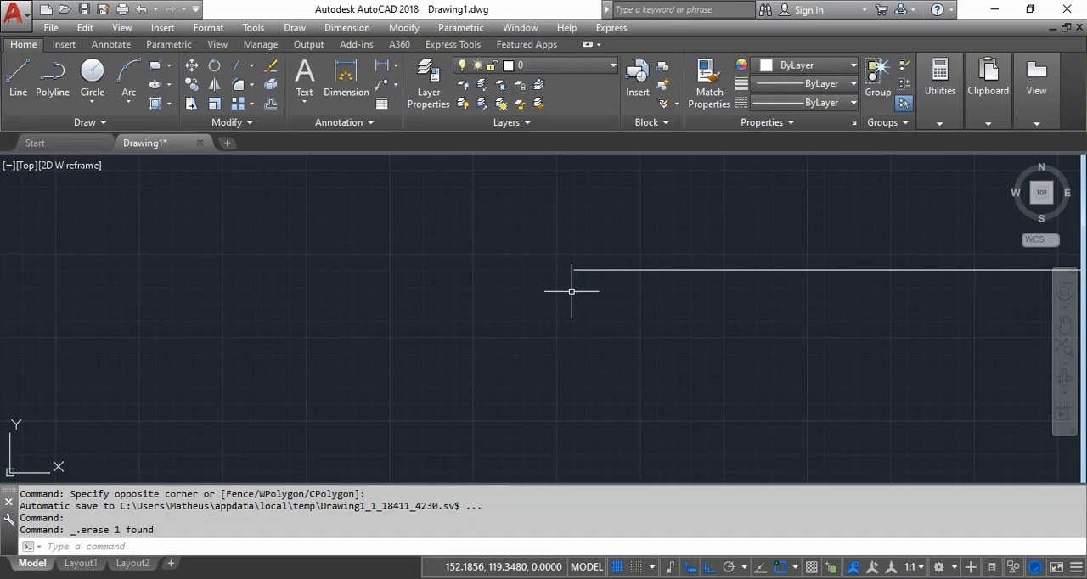
- Draw a 115-unit line straight up, starting exactly at the open left endpoint of the 210-unit horizontal line
left_click(25, 76)
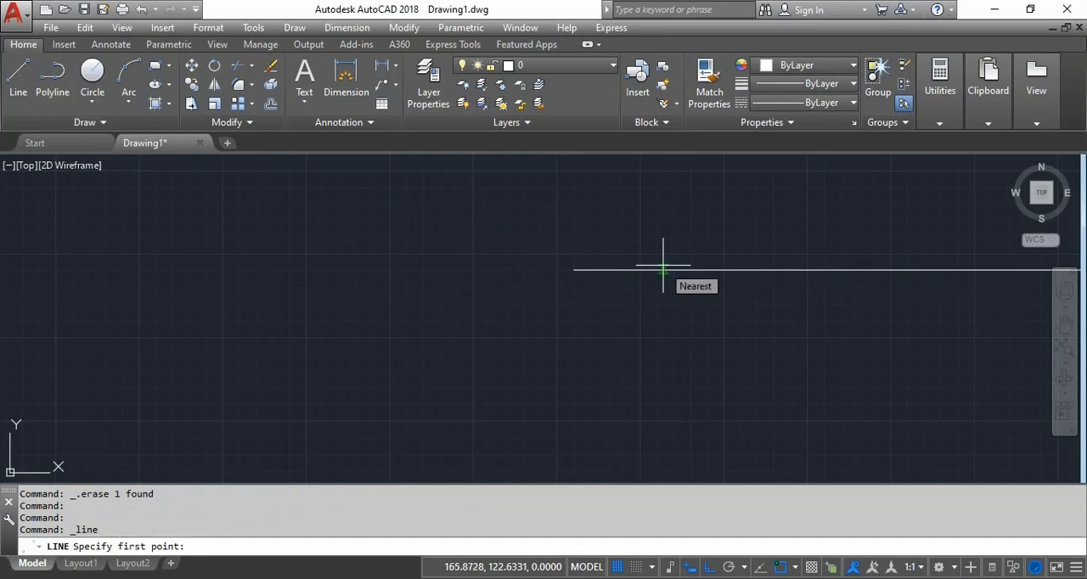
scroll(662, 270, "down", 4)
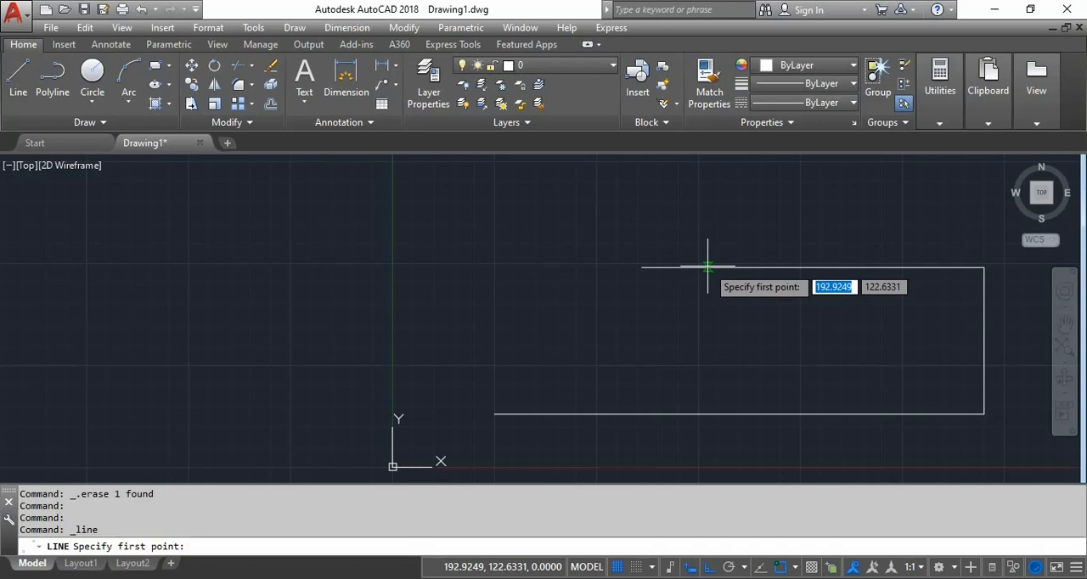
left_click(641, 268)
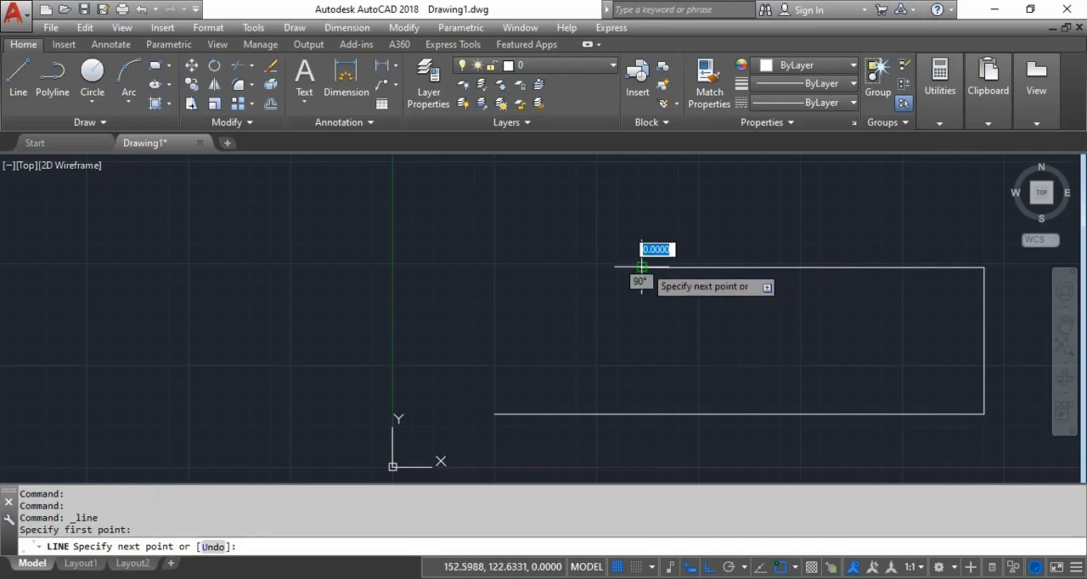
middle_click_drag(642, 213, 639, 253)
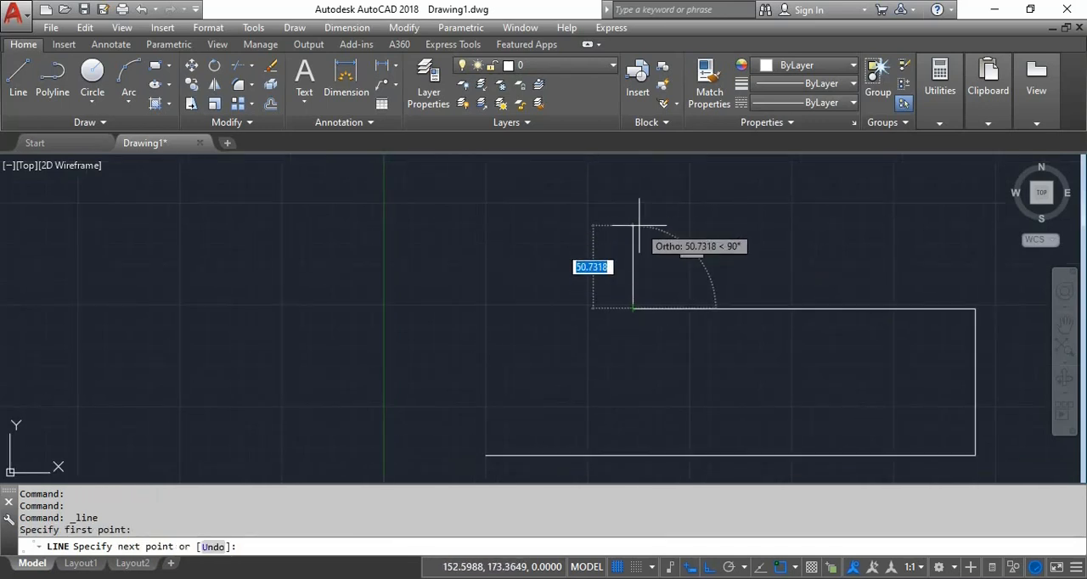
type("115")
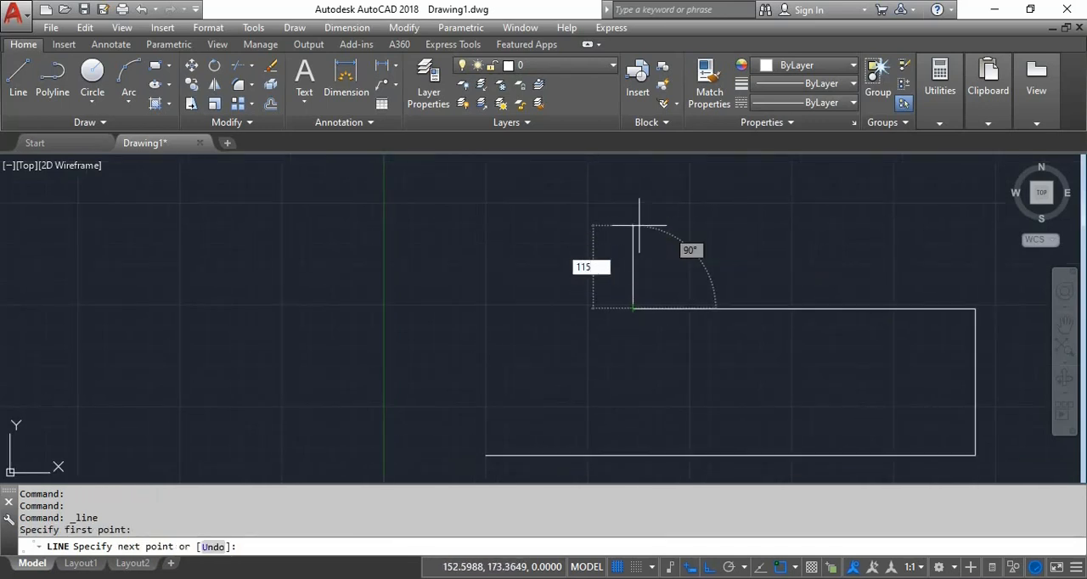
key("Return")
- Continue the outline 150 units to the right and 90 units straight up
scroll(637, 223, "down", 2)
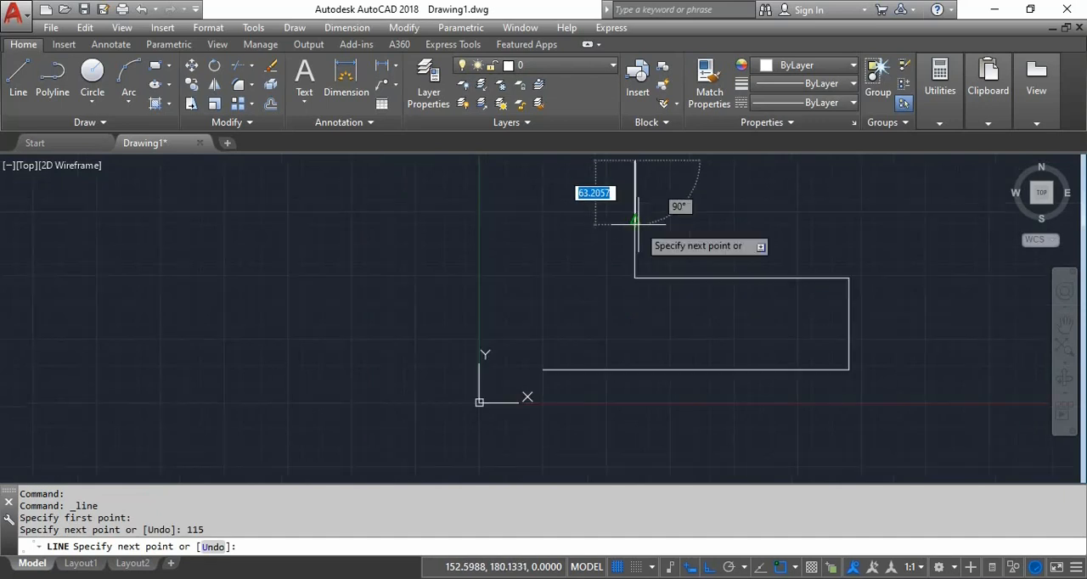
scroll(635, 223, "down", 2)
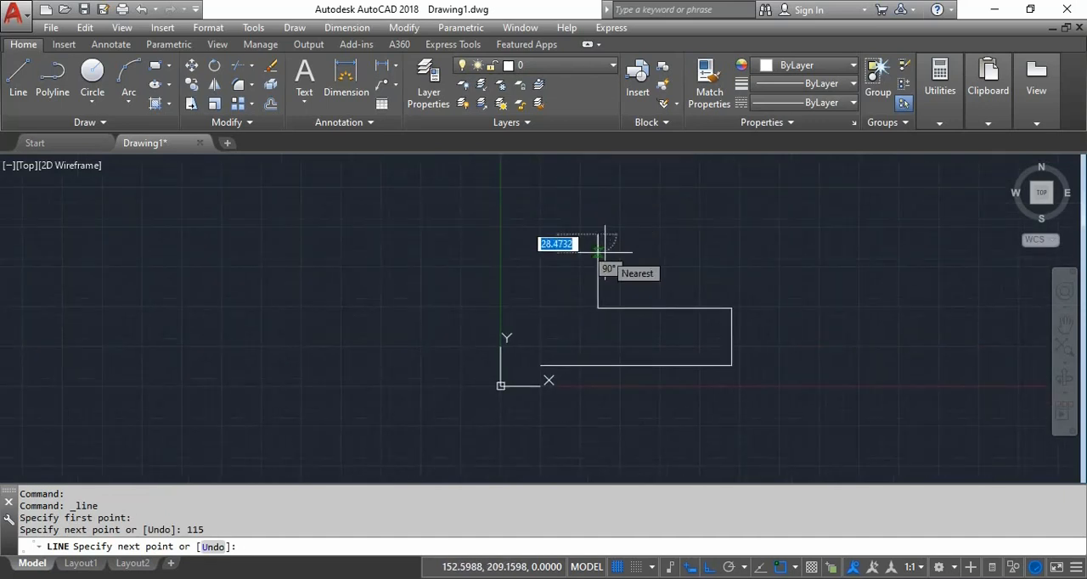
type("150")
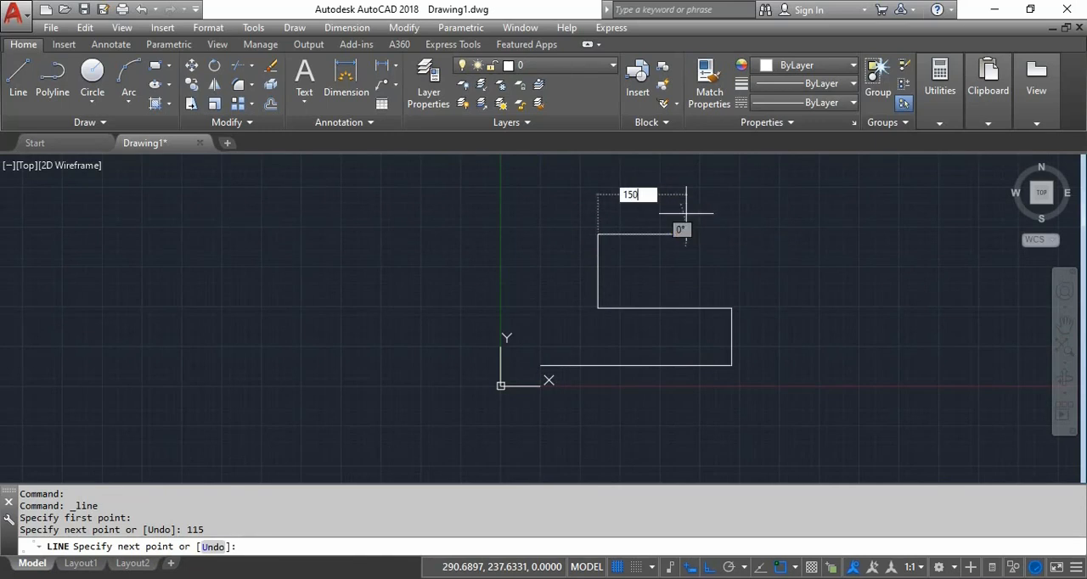
key("Return")
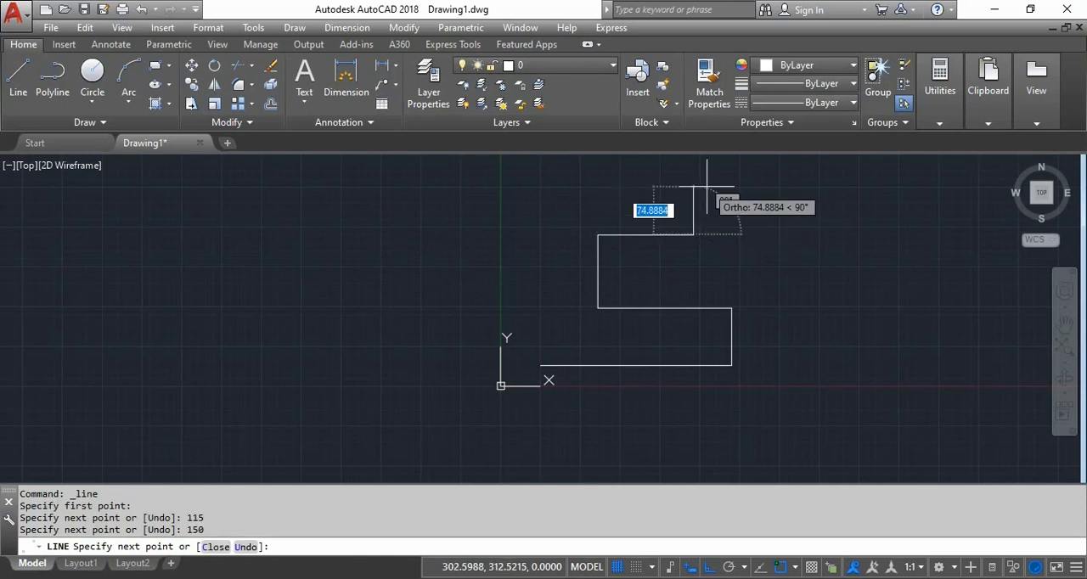
type("90")
key("Return")
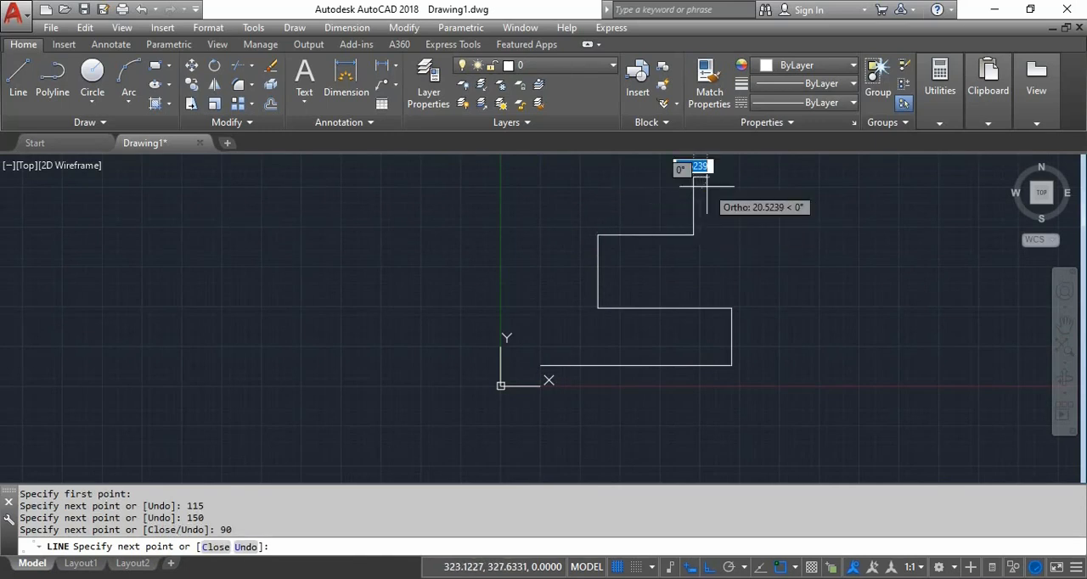
- Continue the outline 150 units back to the left and 115 units straight up
middle_click_drag(655, 186, 634, 281)
type("150")
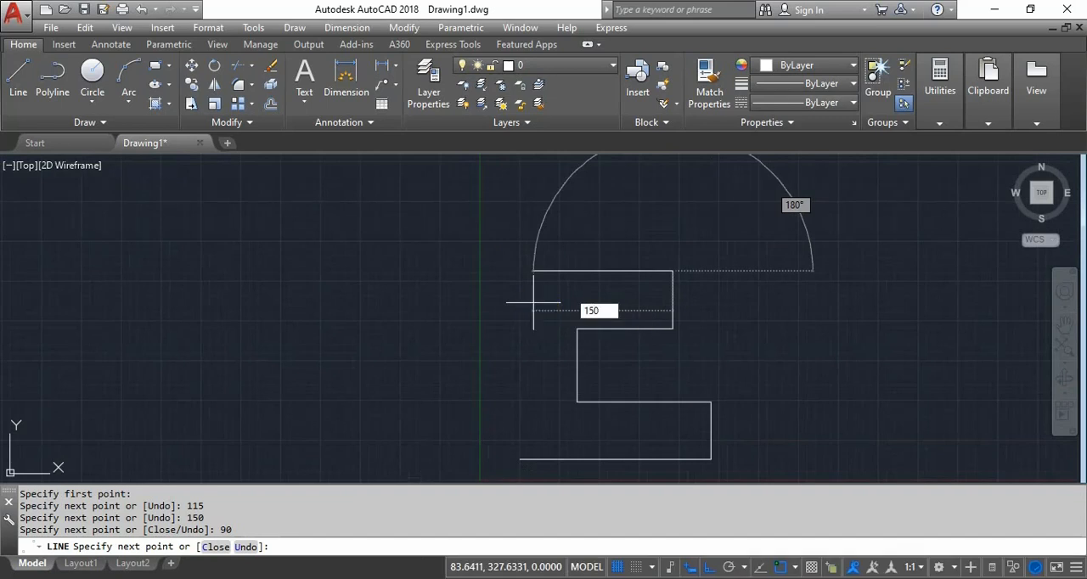
key("Return")
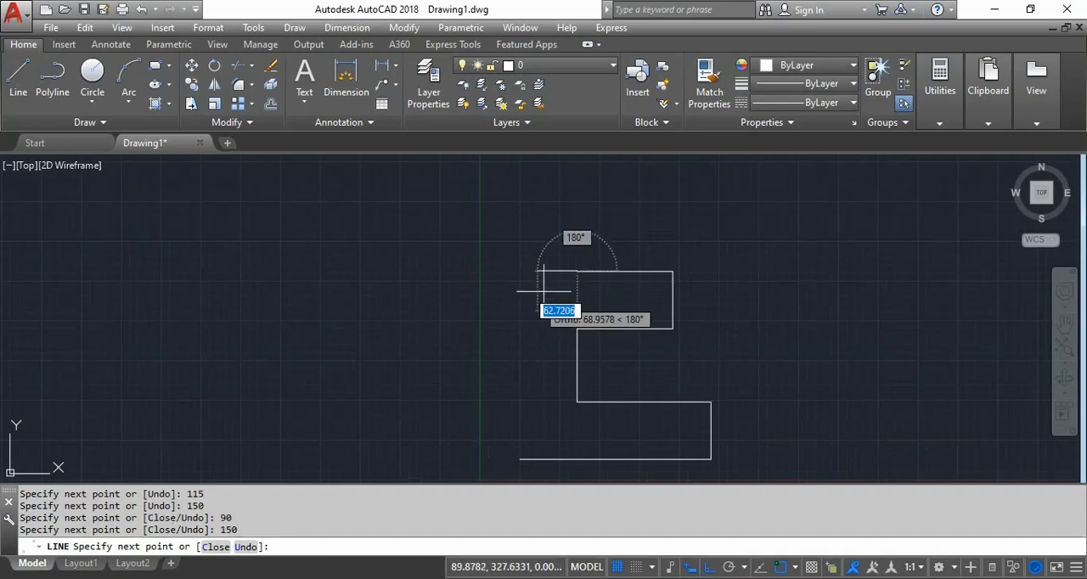
type("115")
key("Return")
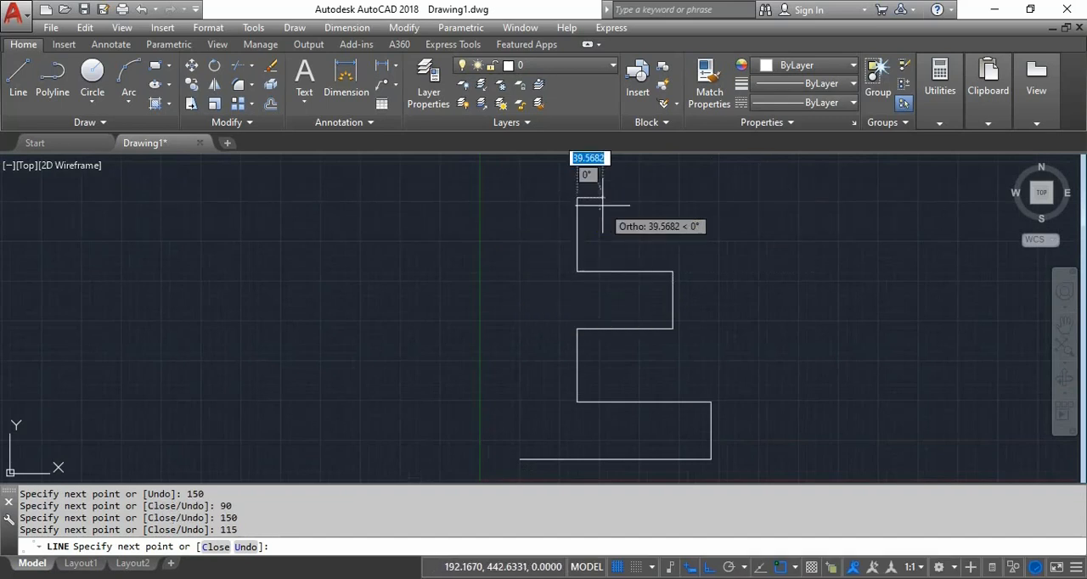
- Extend the outline 210 units to the right and 90 units straight up to form the upper arm's end
type("210")
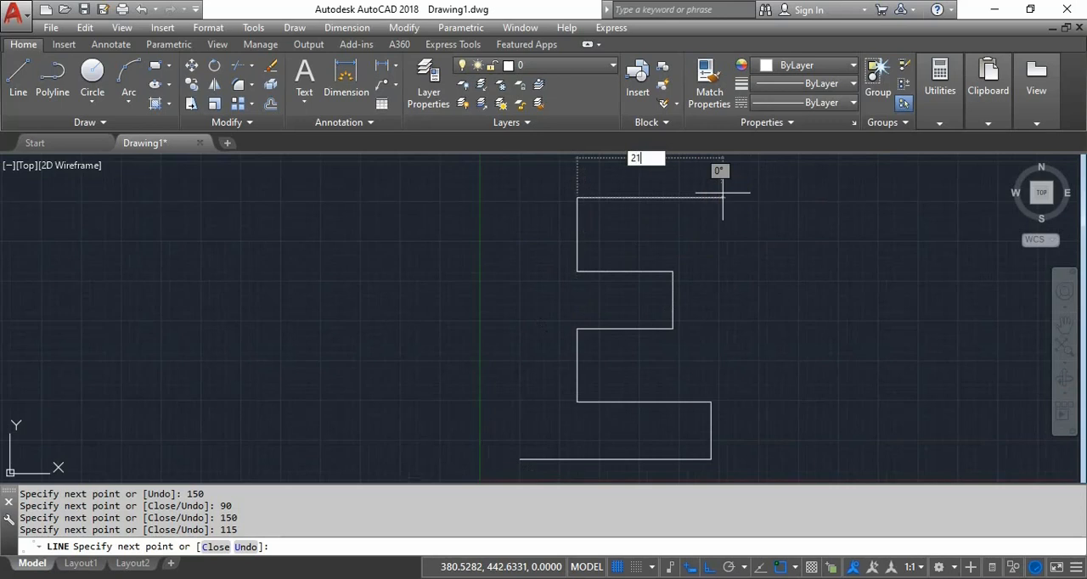
key("Return")
middle_click_drag(722, 193, 711, 368)
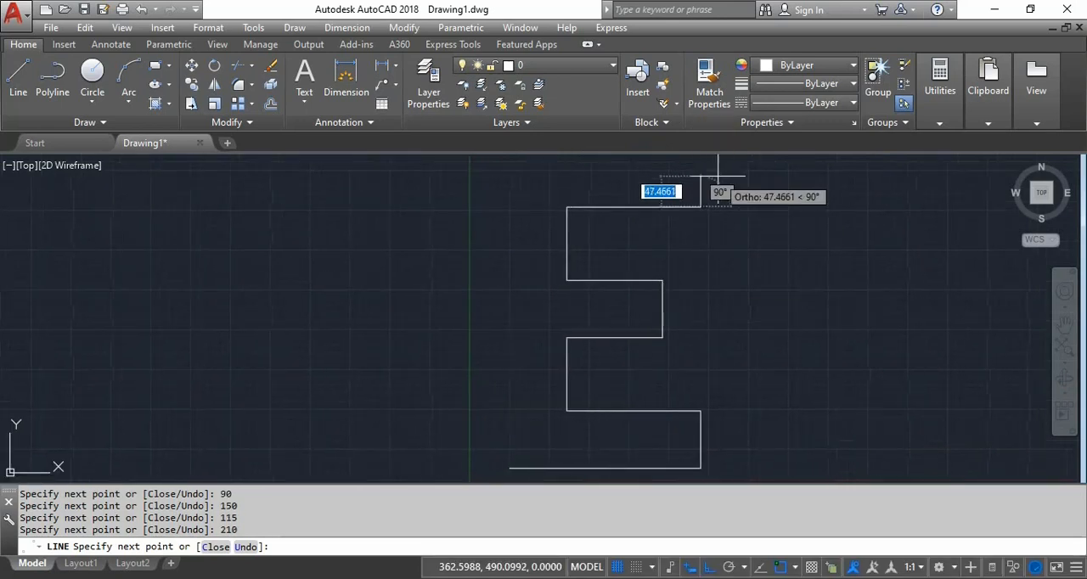
type("90")
key("Return")
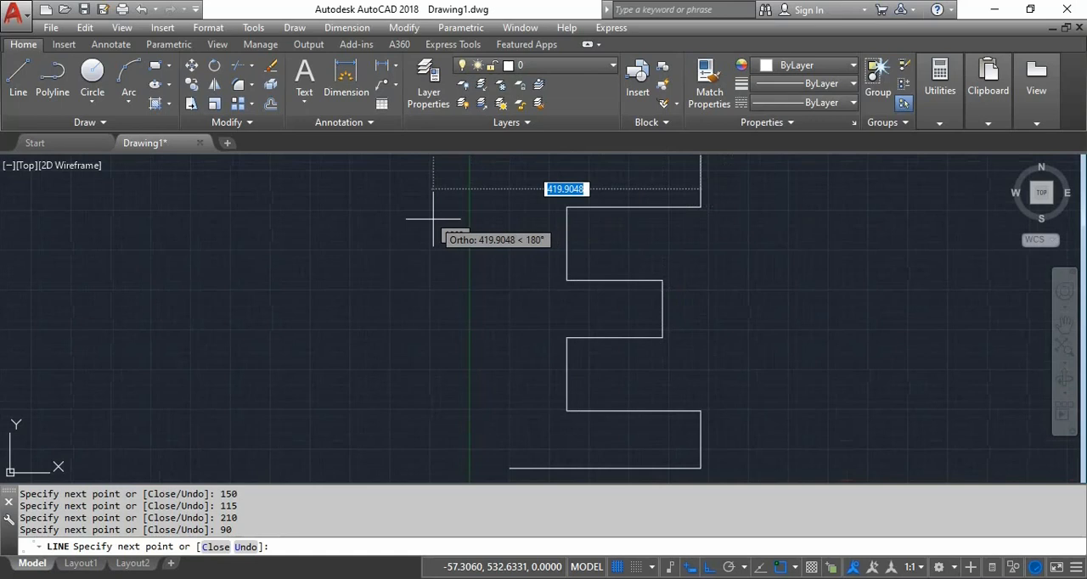
- Draw the 300-unit top edge to the left and close the E outline down to the open endpoint of the bottom edge
type("300")
key("Return")
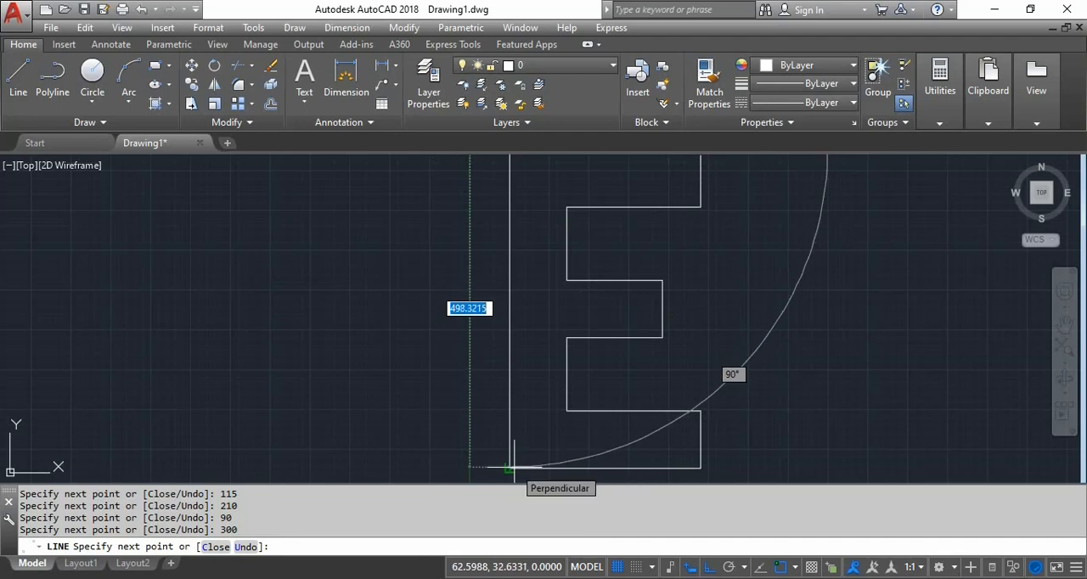
left_click(509, 467)
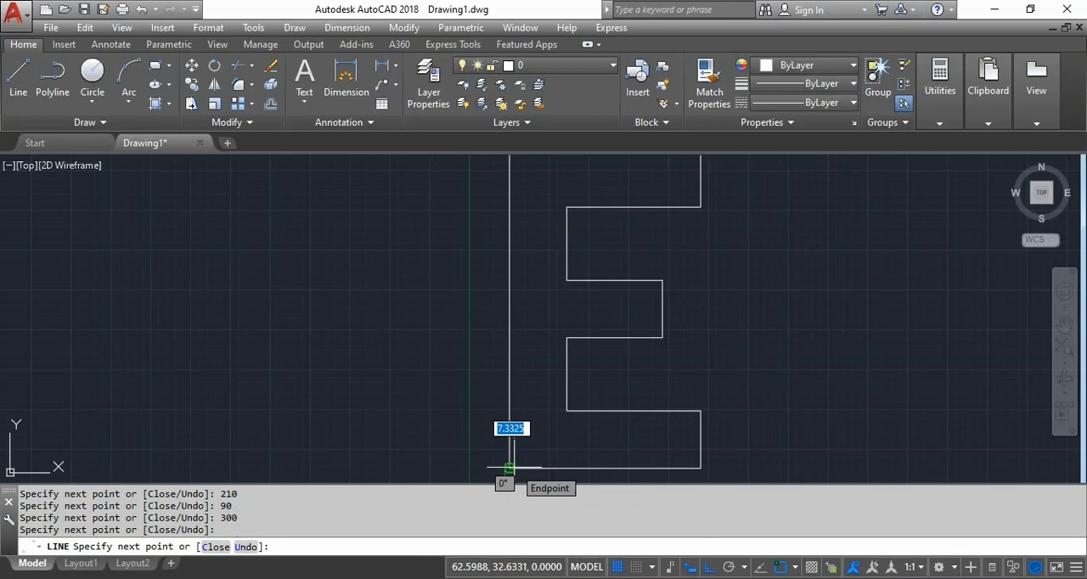
key("Return")
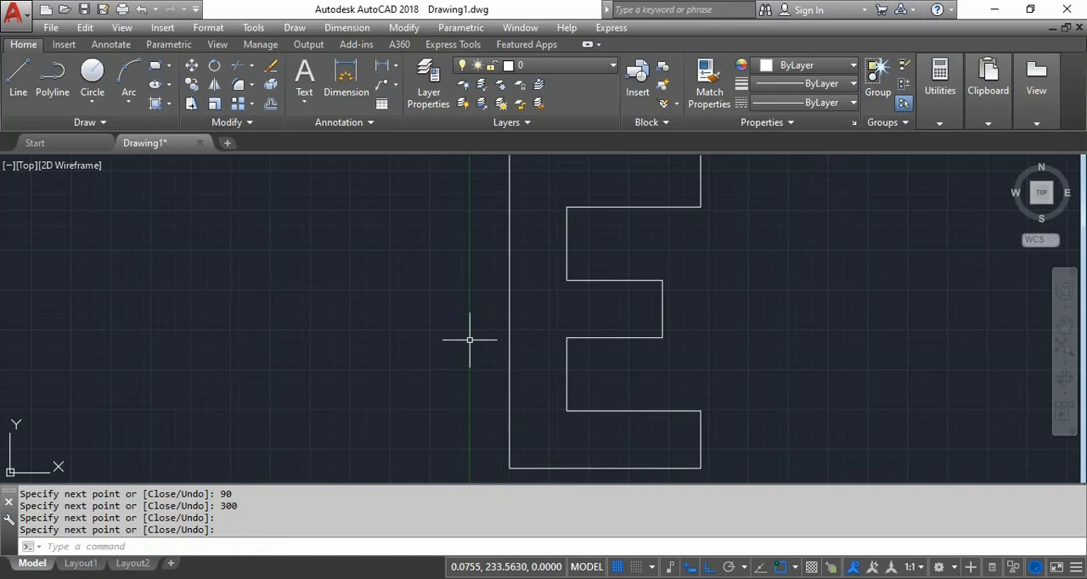
- Draw a horizontal line about 837 units long to the right from the midpoint of the E's long vertical side
scroll(476, 315, "down", 3)
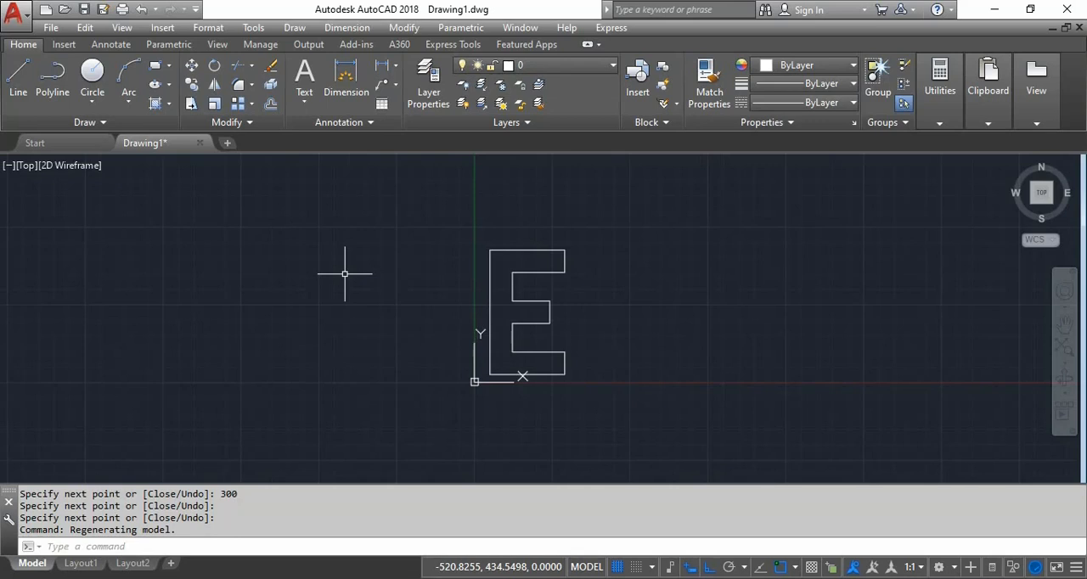
left_click(18, 73)
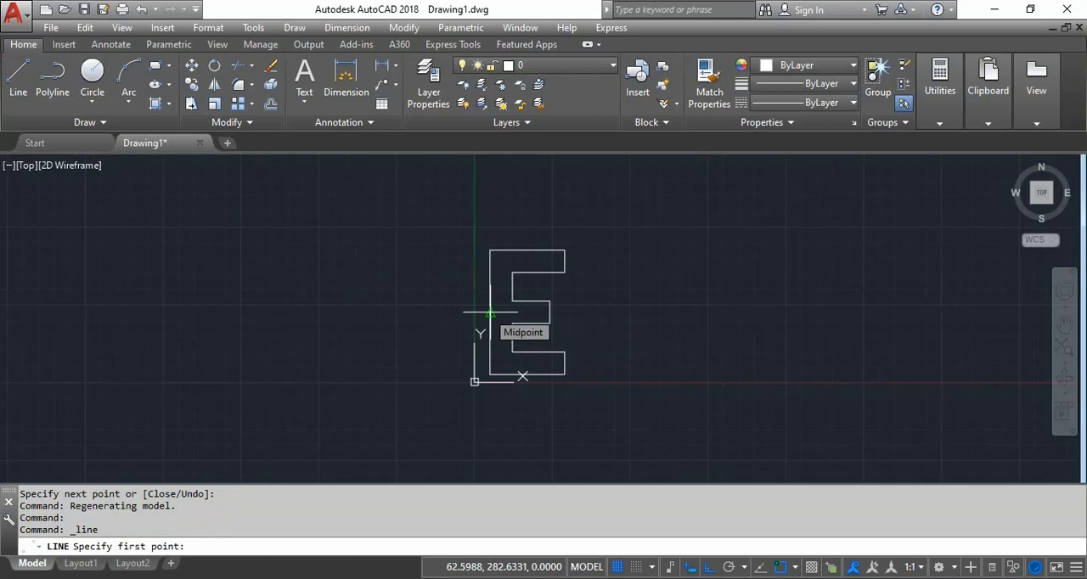
left_click(490, 313)
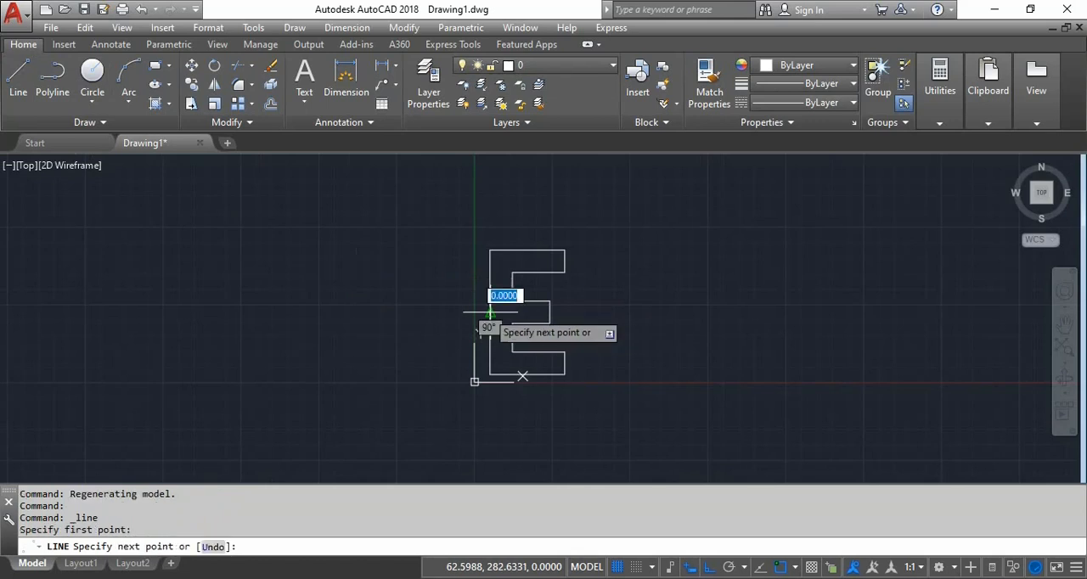
left_click(698, 323)
key("Return")
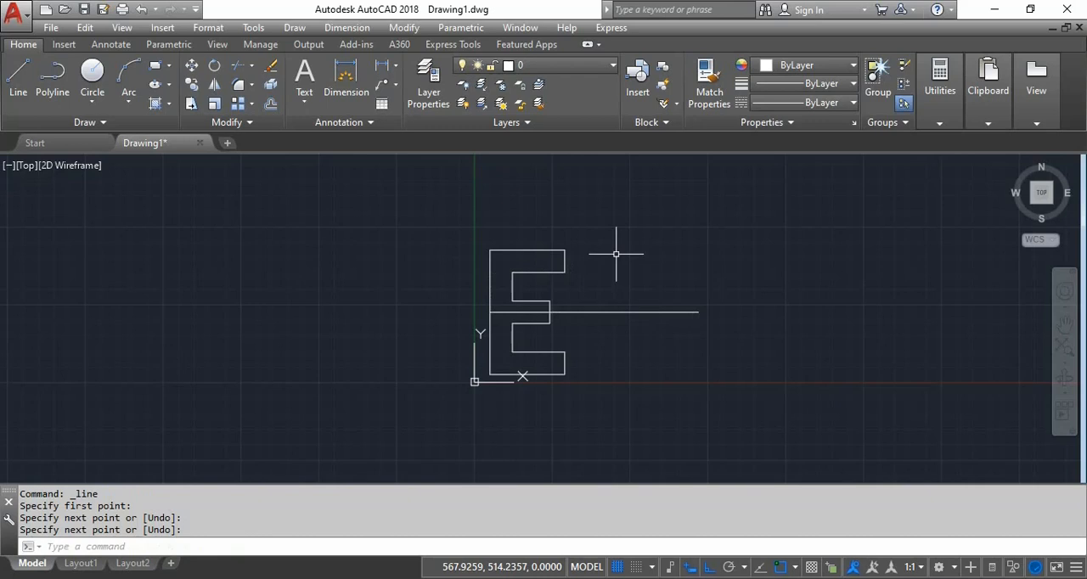
- Stretch the left end of the horizontal centre line well beyond the E's left side
left_click(597, 311)
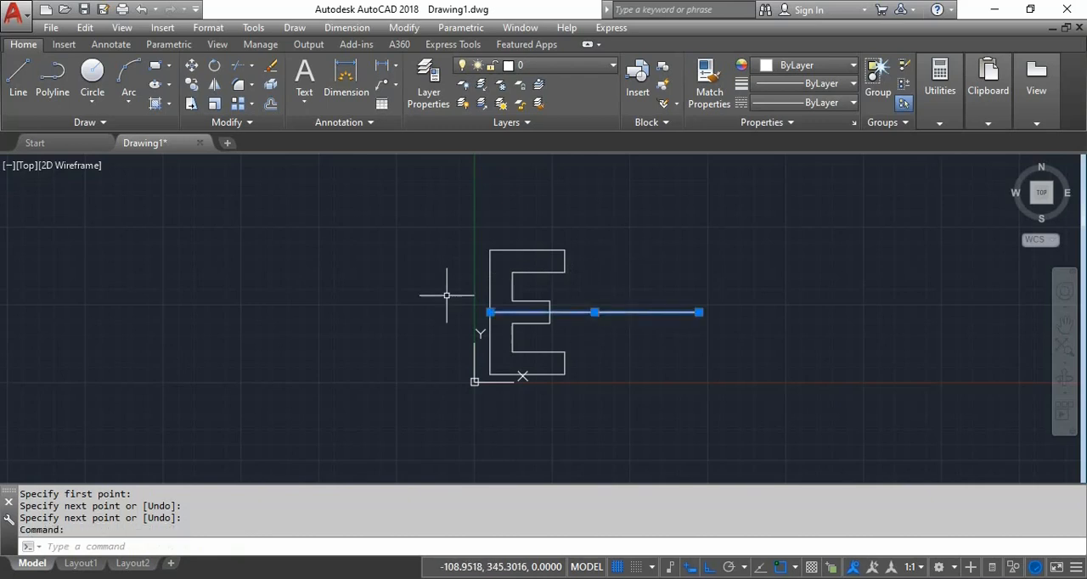
mouse_move(492, 316)
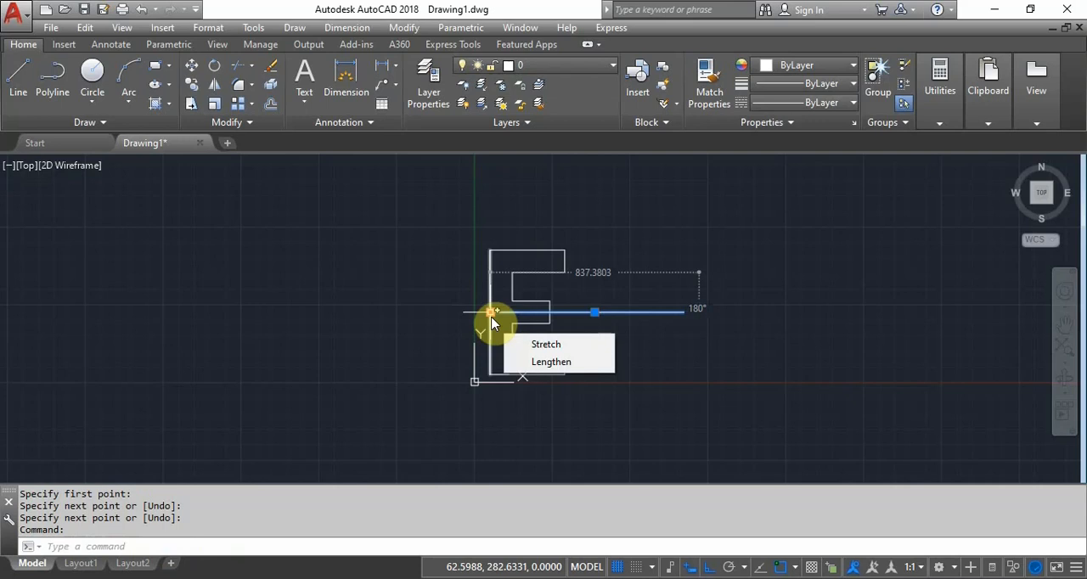
left_click(491, 314)
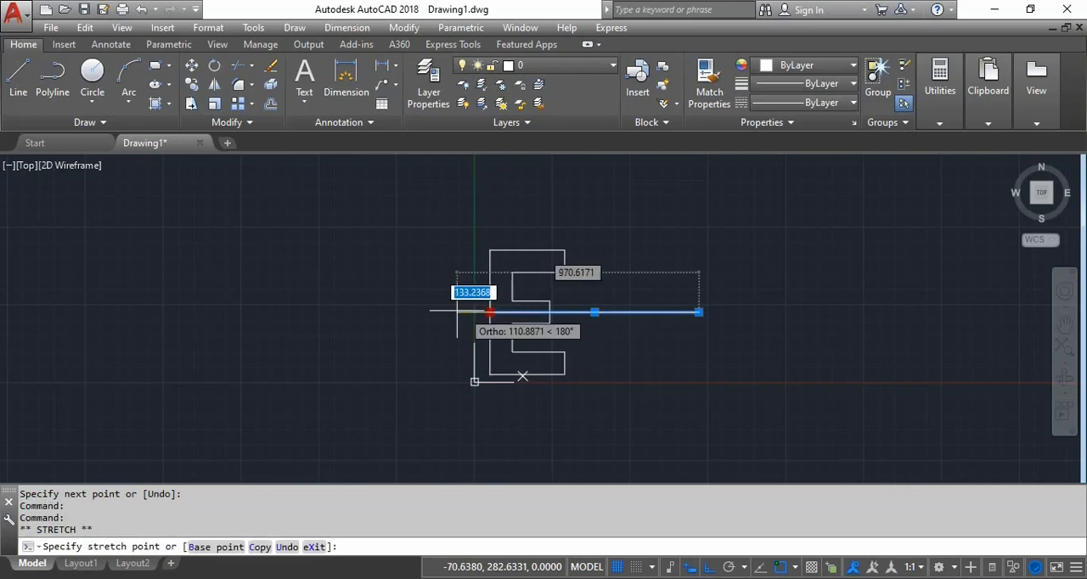
left_click(336, 304)
key("Escape")
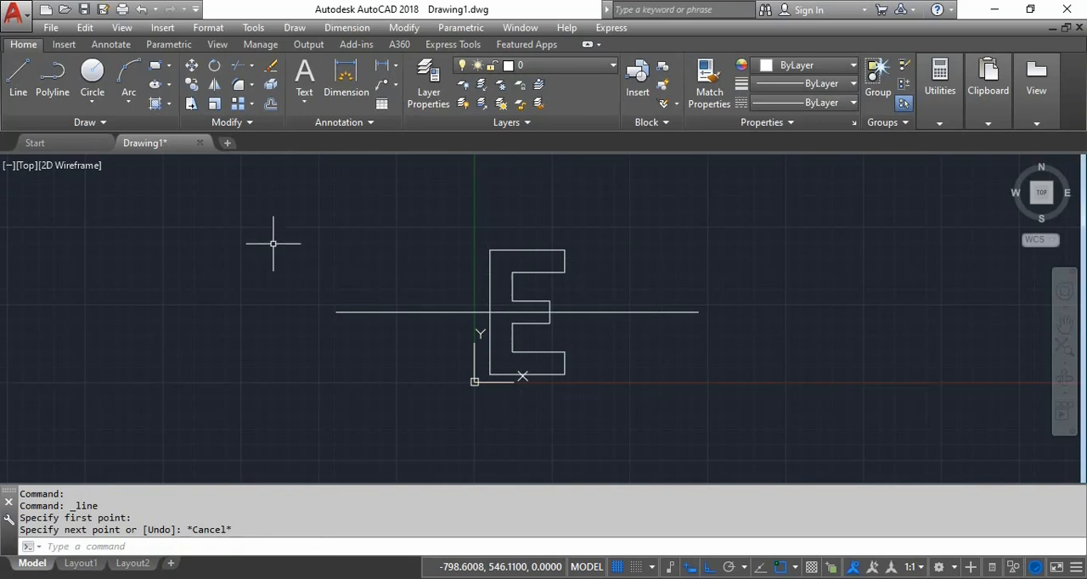
- Draw a vertical line about 861 units long upward from the midpoint of the E's bottom edge
left_click(26, 80)
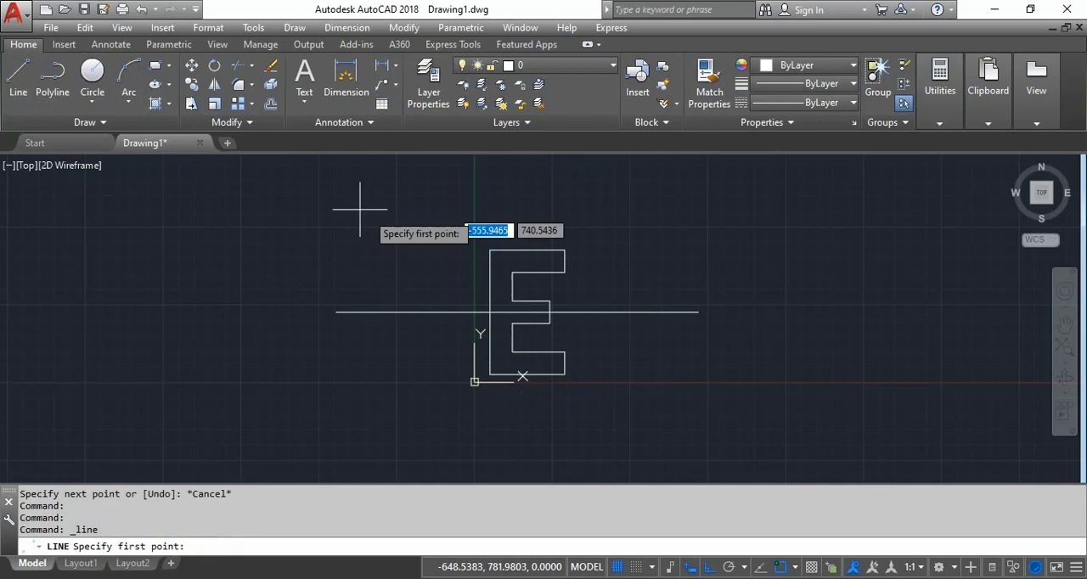
left_click(521, 377)
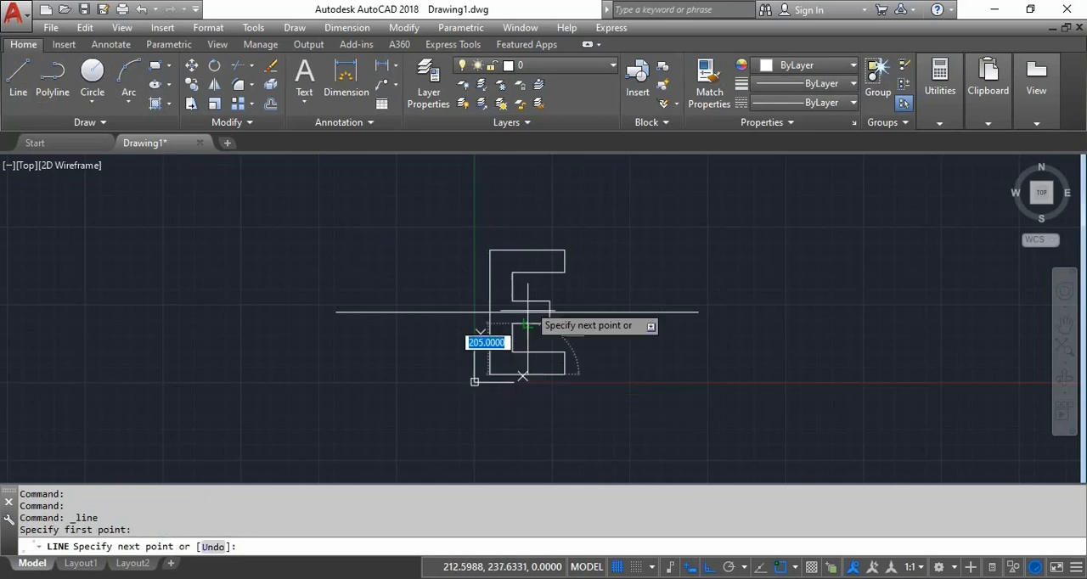
left_click(558, 159)
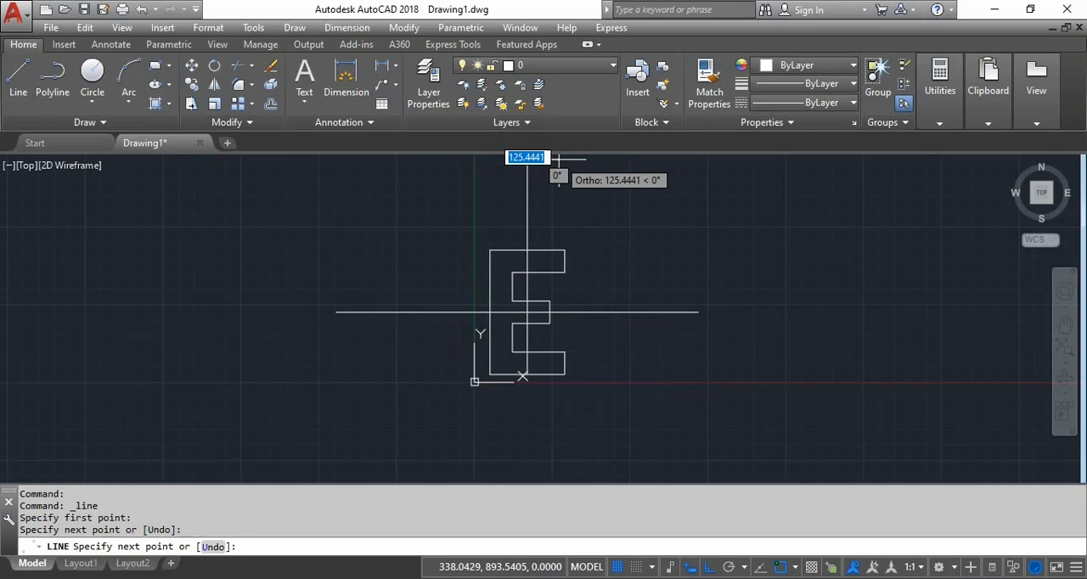
key("Return")
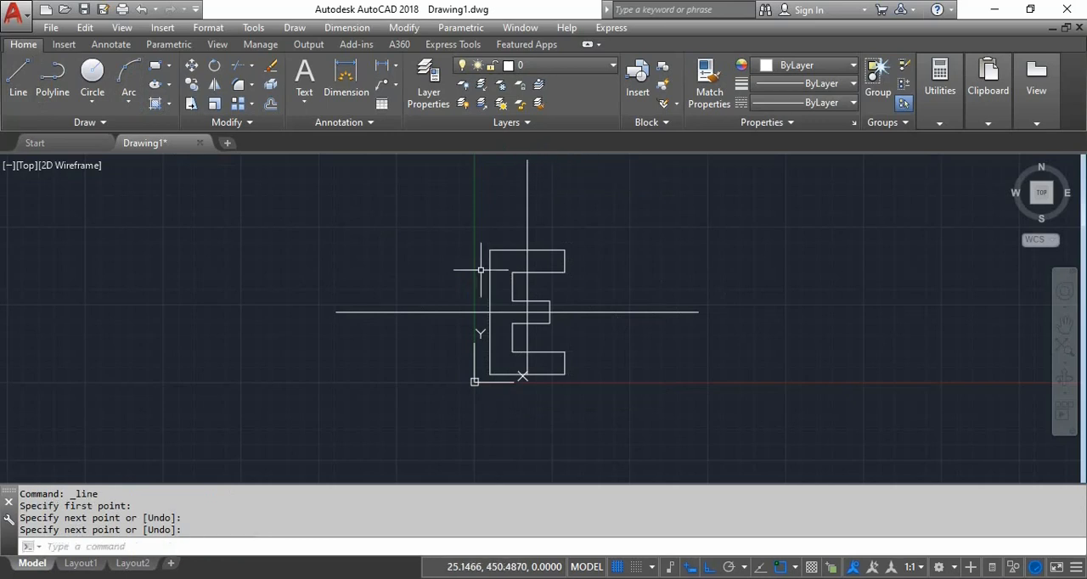
- Stretch the lower end of the vertical centre line straight down, well below the E's bottom edge
left_click(526, 223)
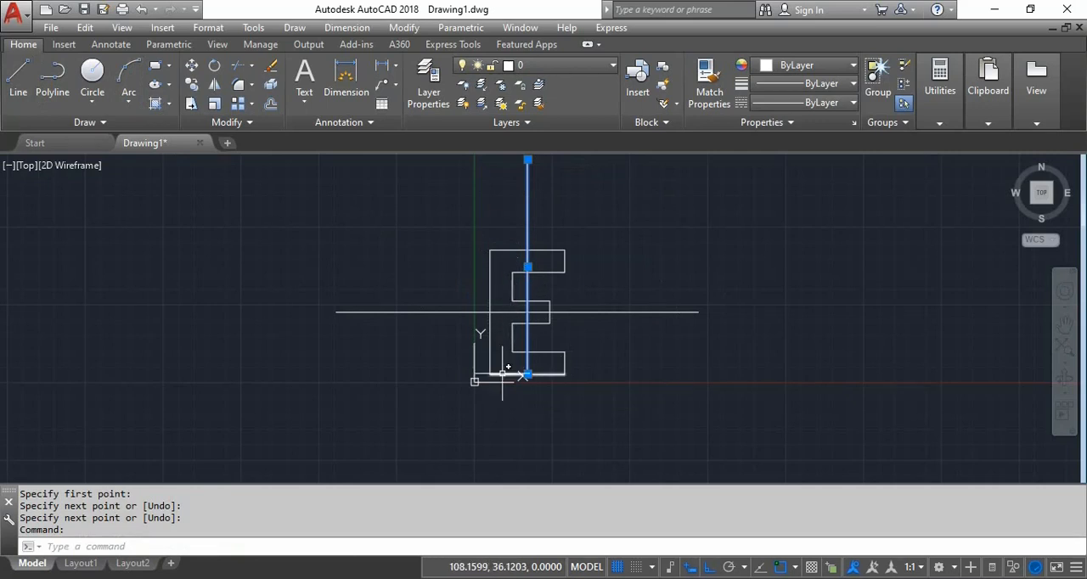
left_click(527, 374)
left_click(528, 460)
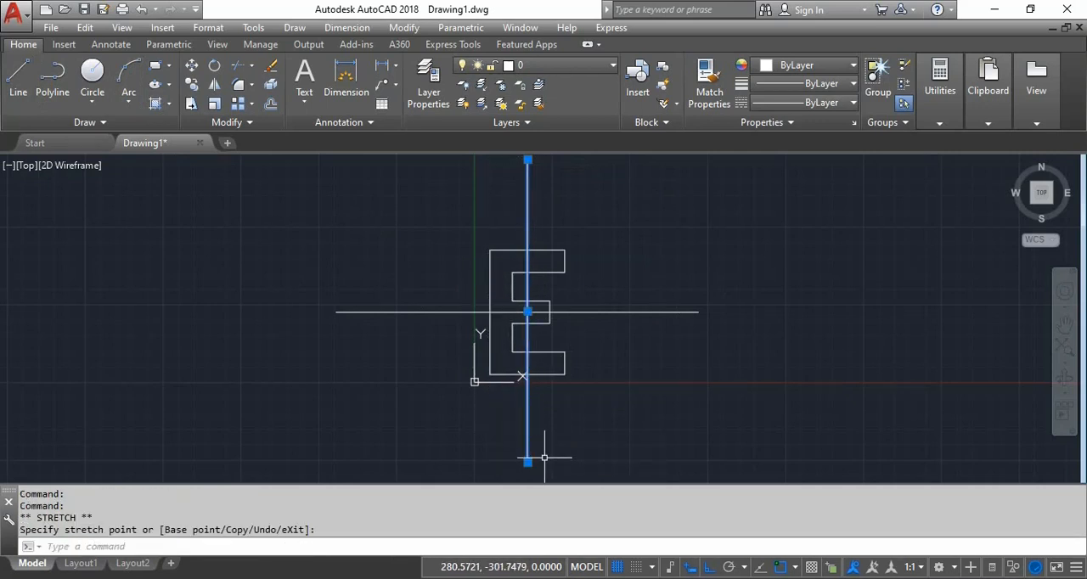
key("Escape")
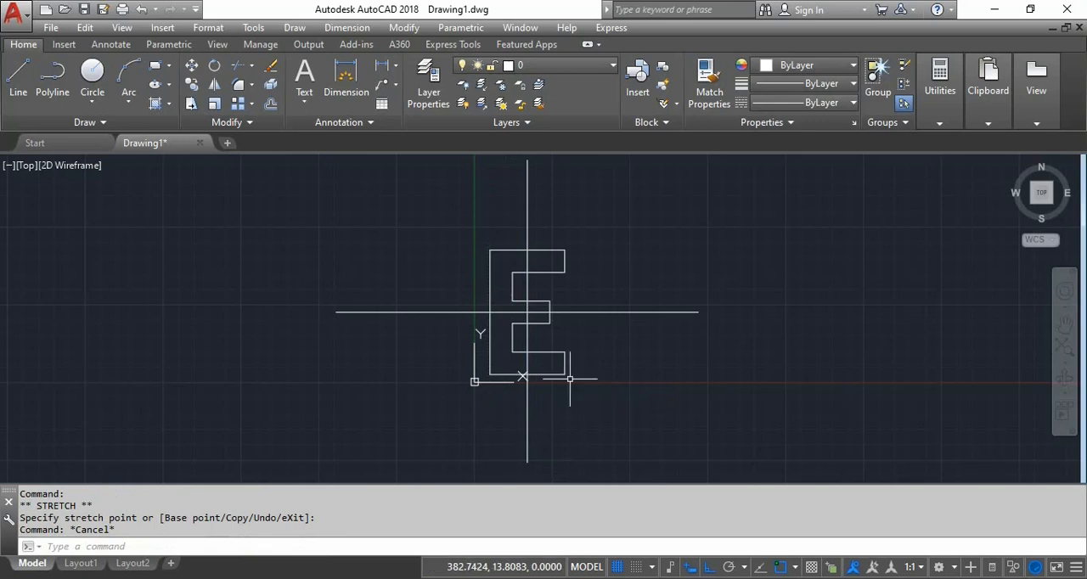
- Draw a circle of radius 500 centred on the intersection of the two centre lines
left_click(96, 85)
left_click(527, 312)
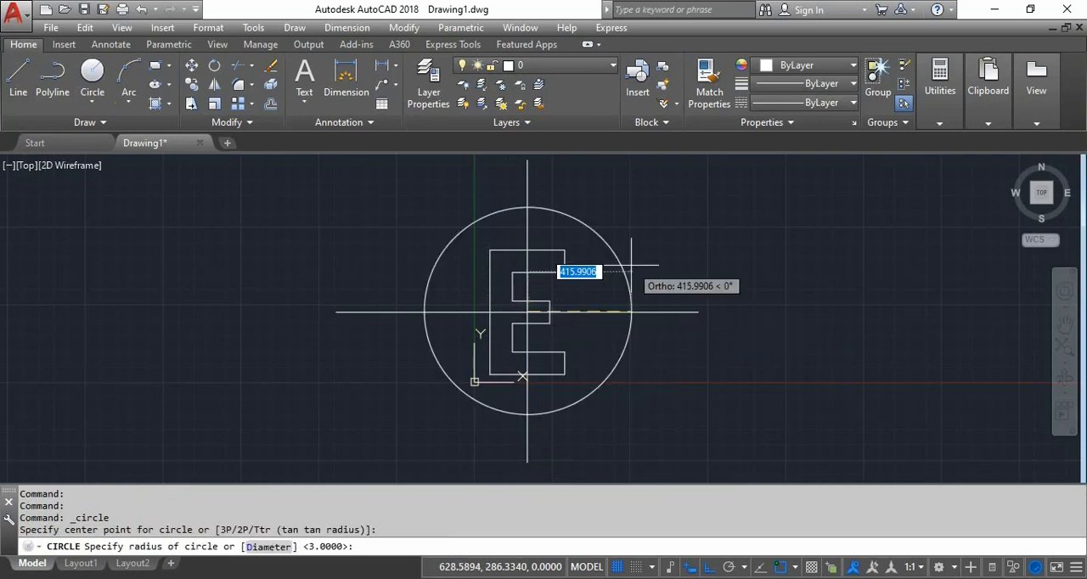
type("550")
key("BackSpace")
key("BackSpace")
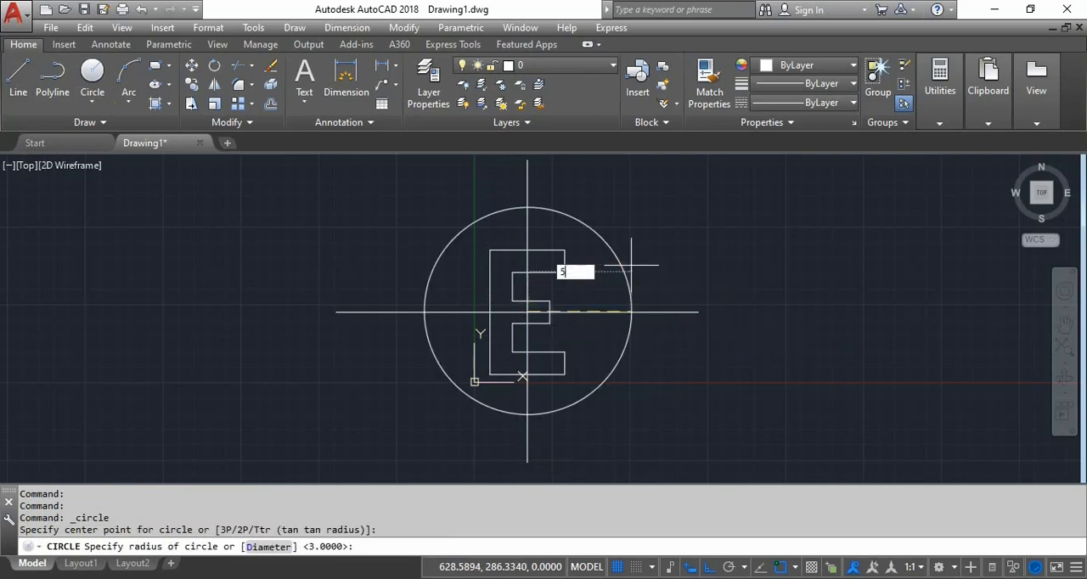
type("00")
key("Return")
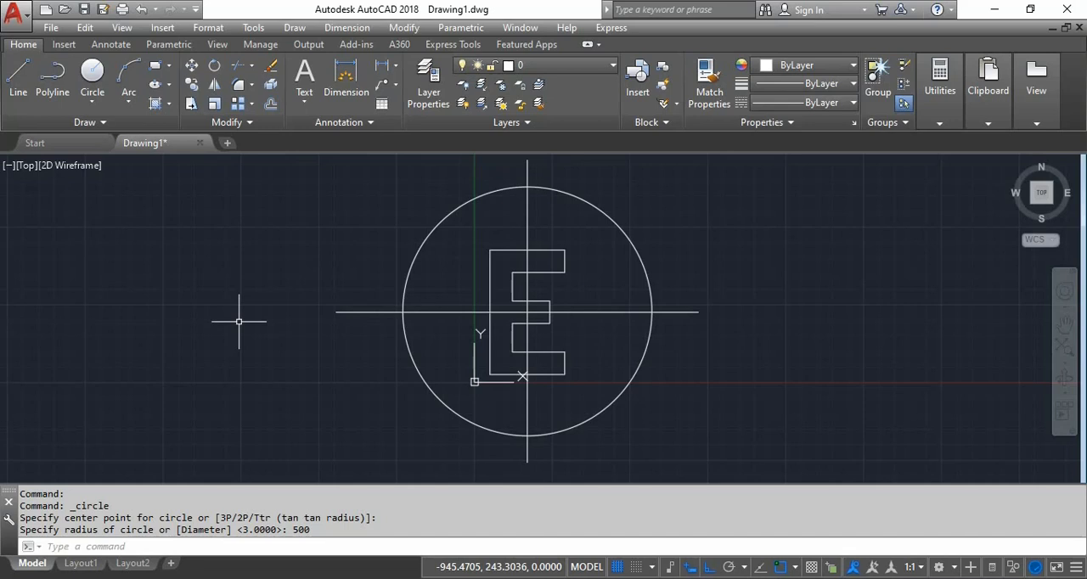
- Offset the circle inward by 90 to create a smaller concentric circle around the E
type("o")
key("Return")
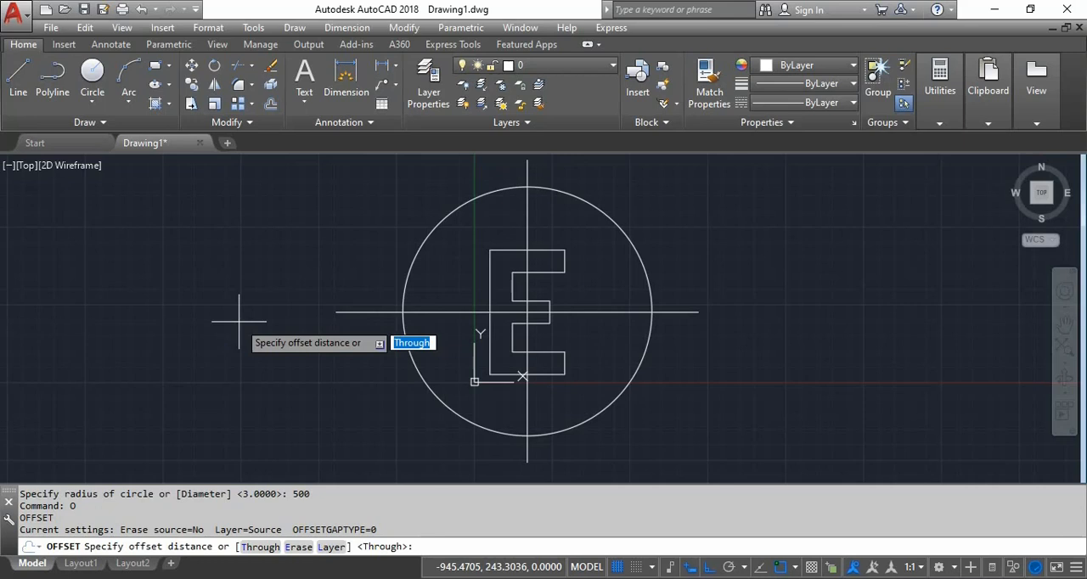
type("90")
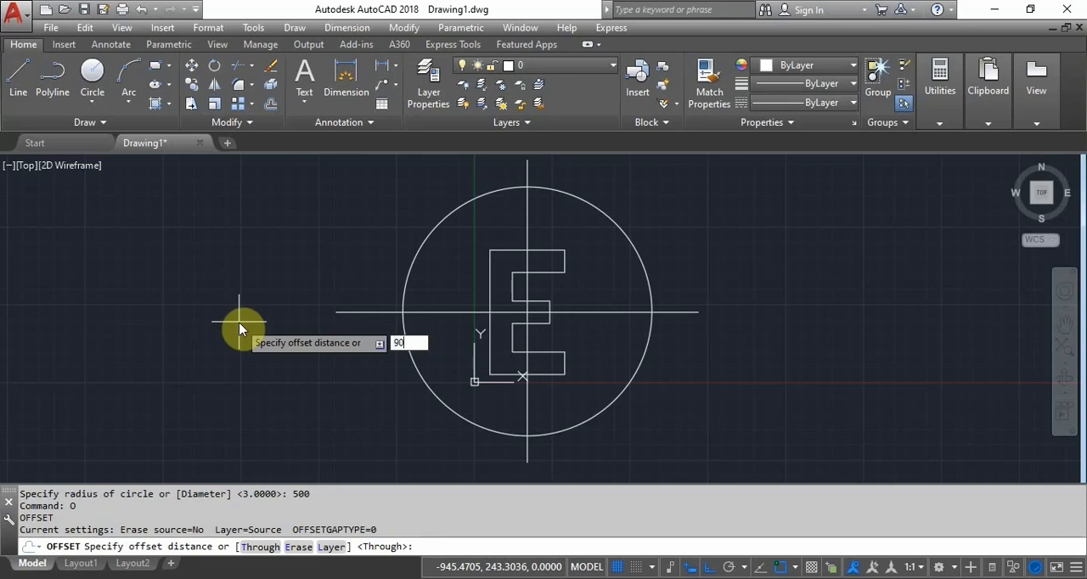
key("Return")
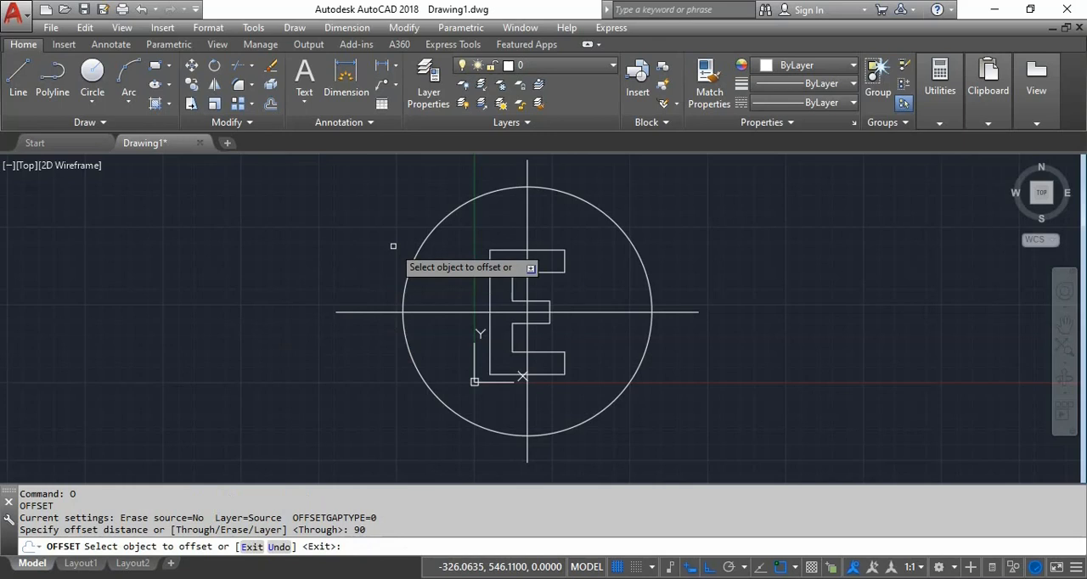
left_click(439, 222)
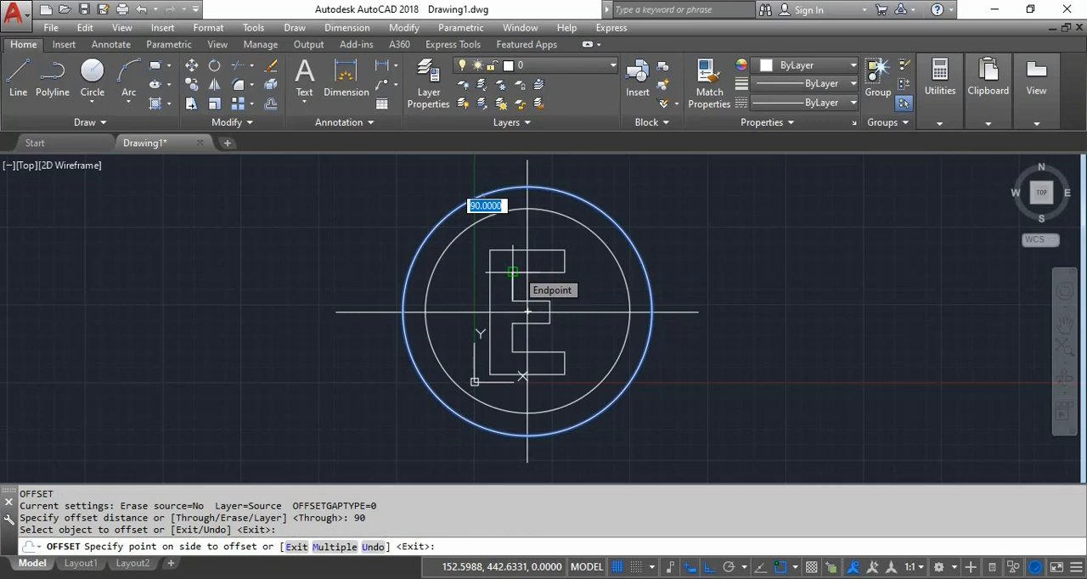
left_click(590, 292)
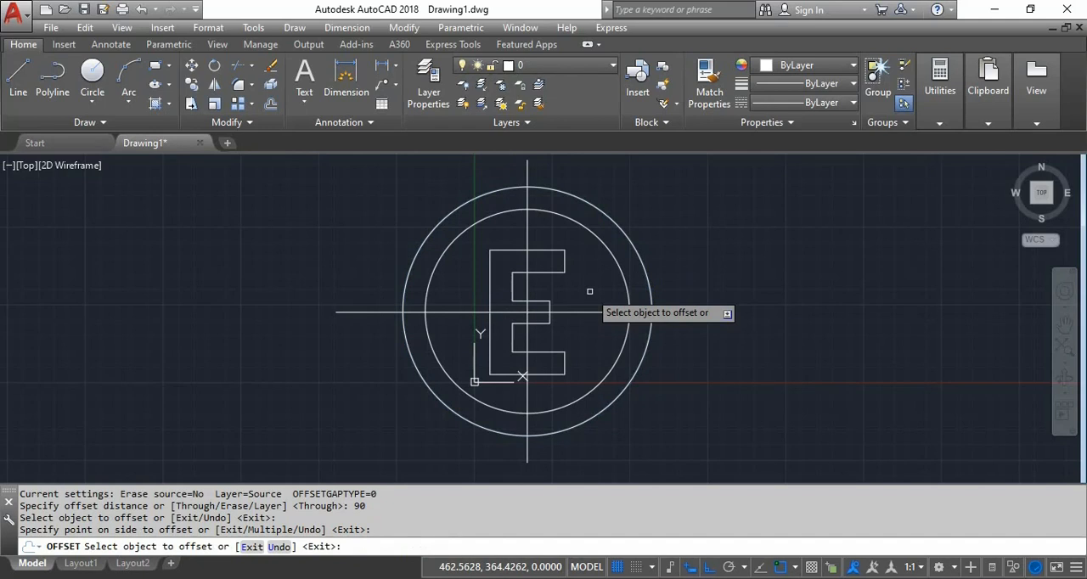
- Offset the 500-radius circle outward by 90, and offset the resulting circle outward by 90 as well
left_click(626, 230)
left_click(713, 214)
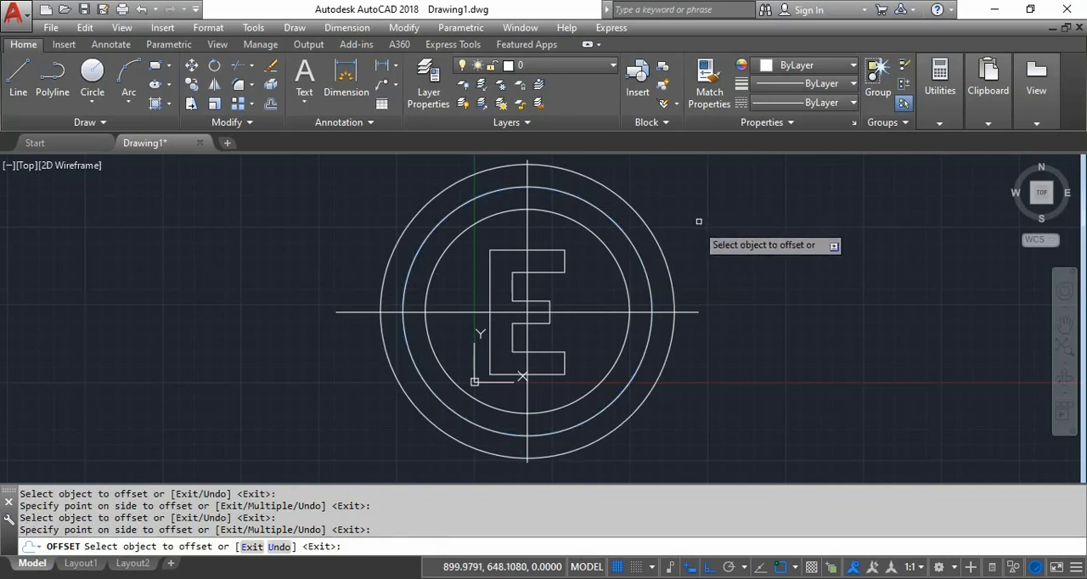
left_click(673, 309)
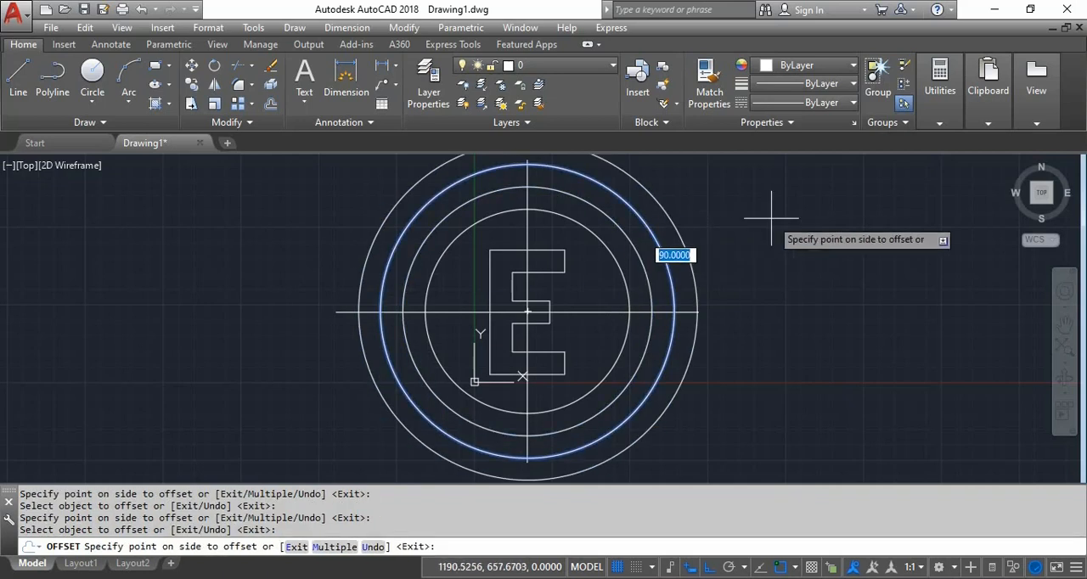
left_click(770, 218)
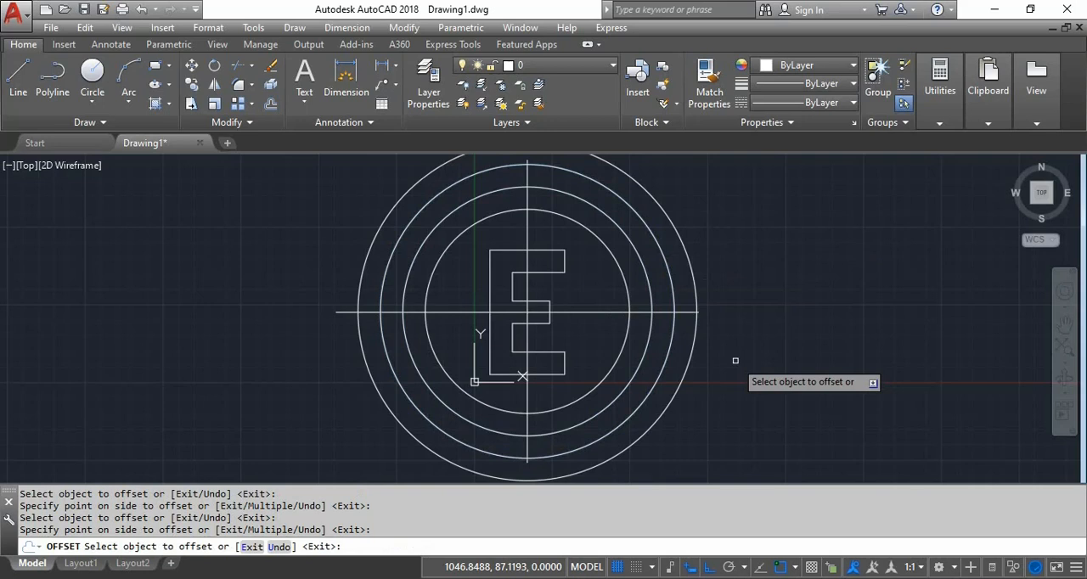
key("Return")
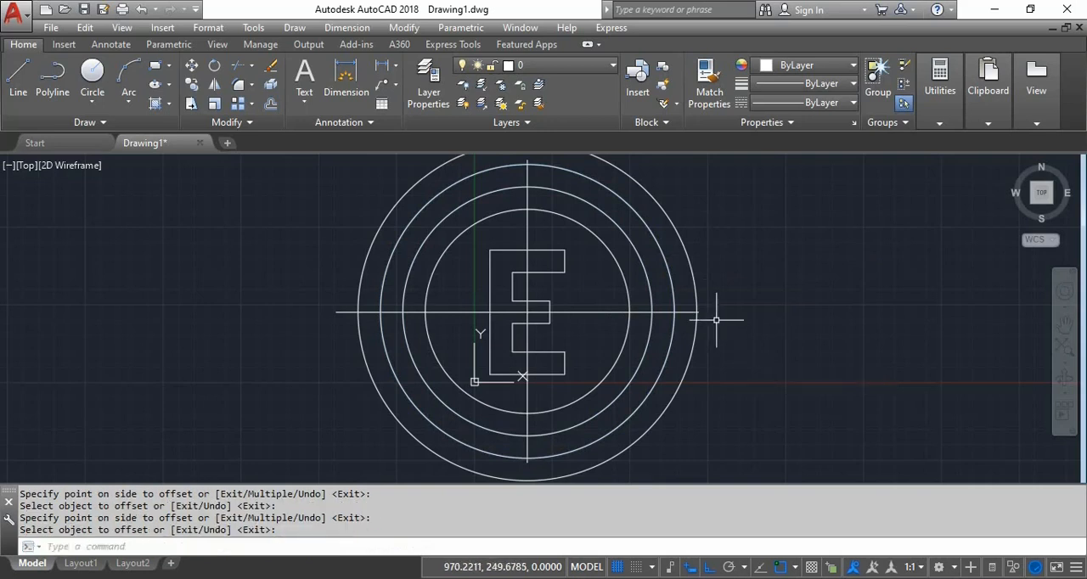
- Erase the two outermost circles
left_click(723, 212)
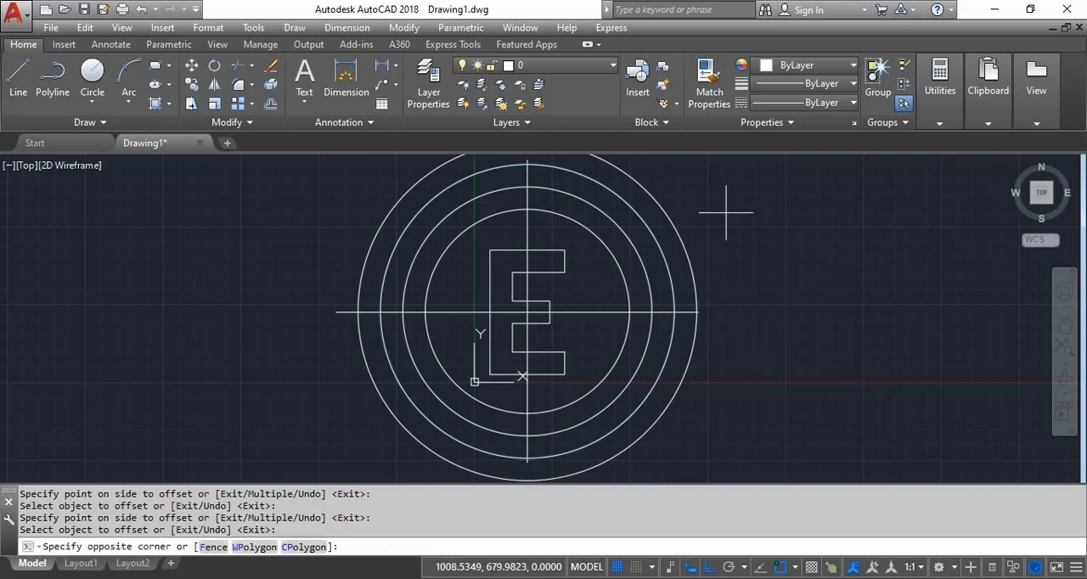
left_click(643, 248)
key("Delete")
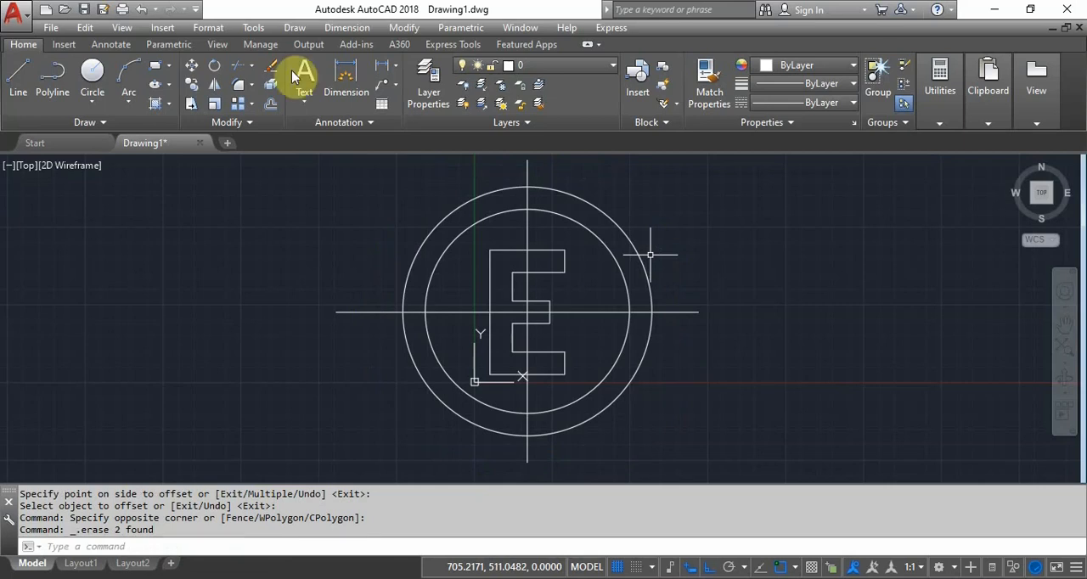
- Draw a long vertical line downward in the empty area to the right of the circles
left_click(17, 75)
middle_click_drag(775, 250, 517, 250)
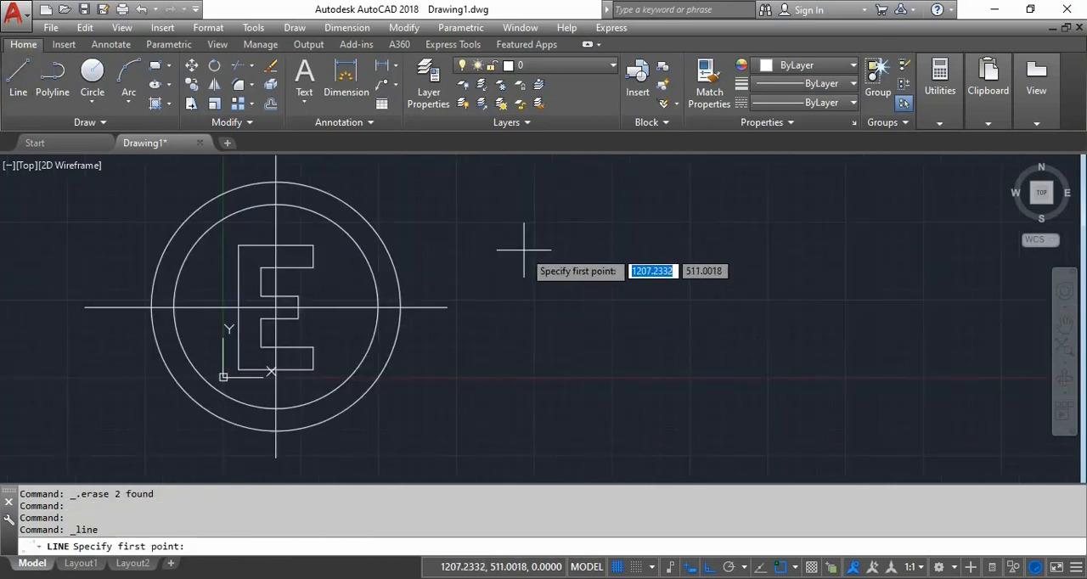
left_click(675, 184)
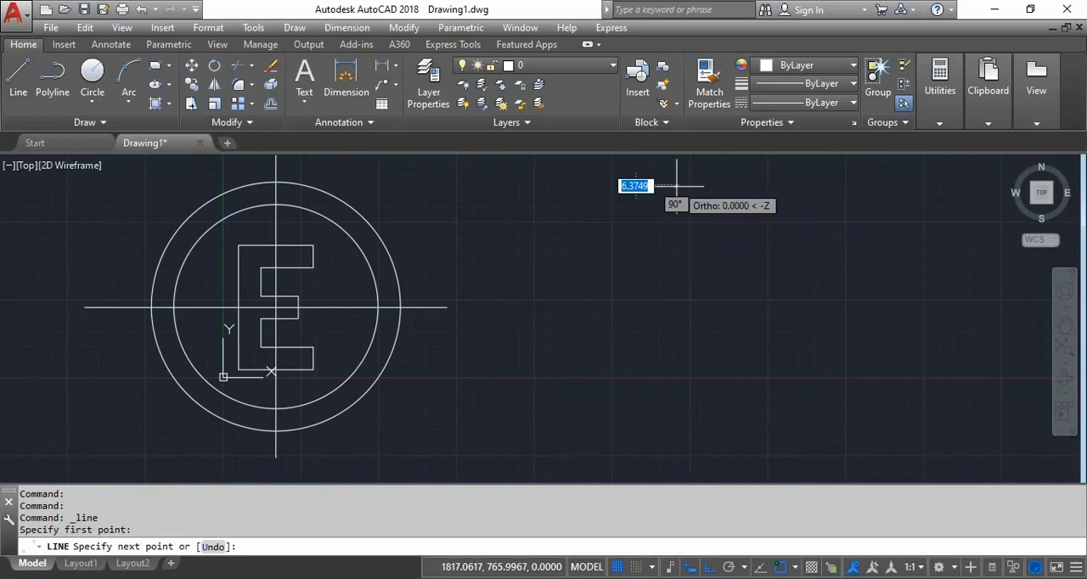
left_click(721, 427)
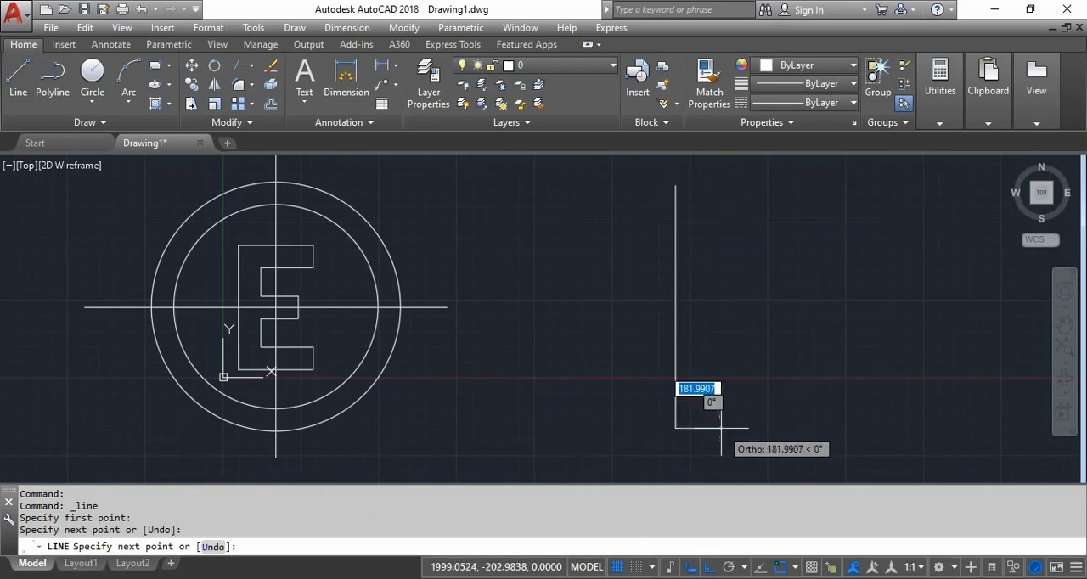
key("Return")
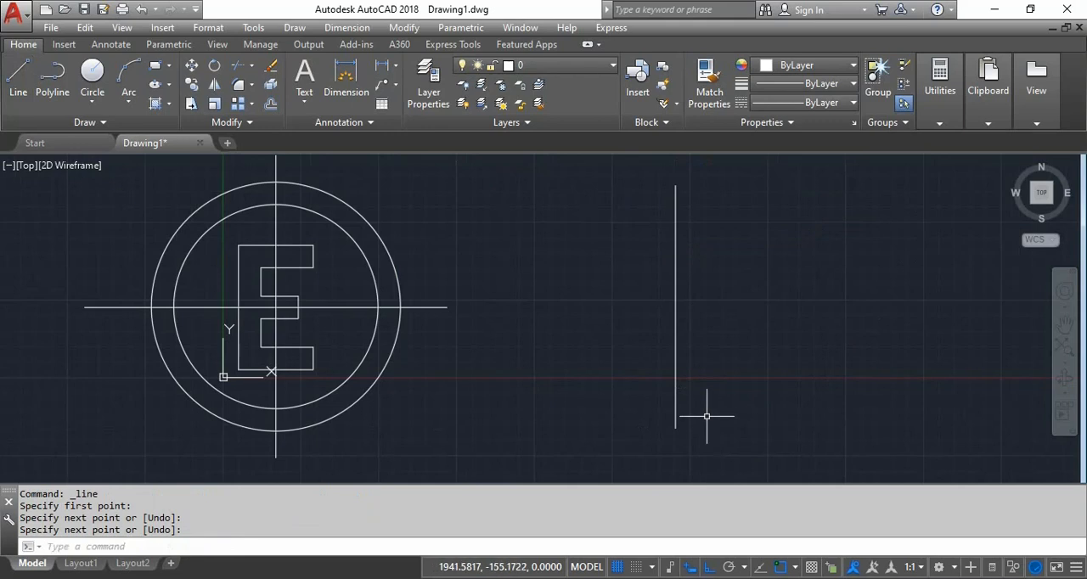
- Draw a long horizontal line to the right, crossing the new vertical line near its lower end
key("Return")
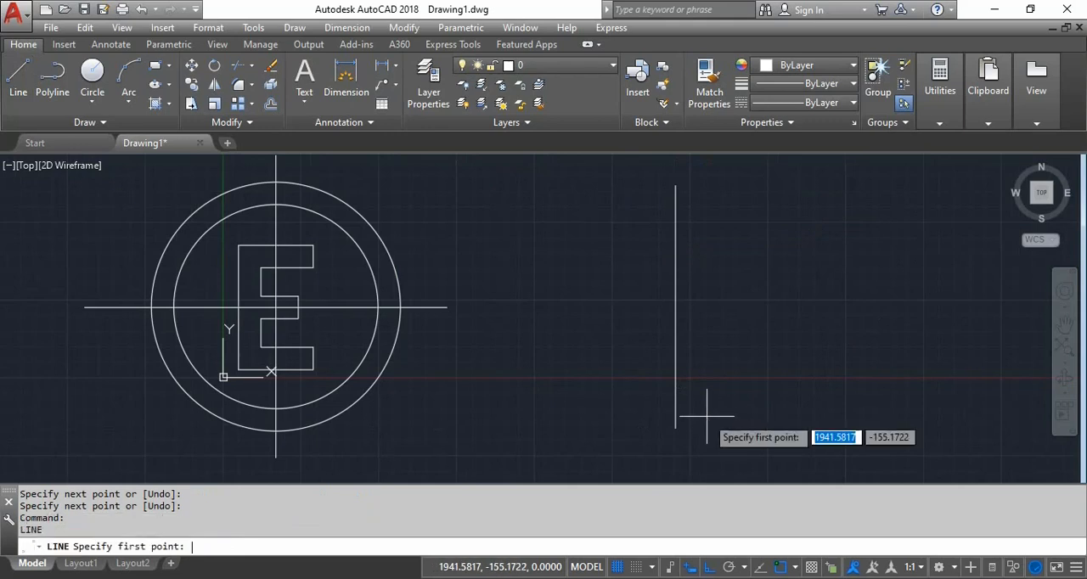
left_click(615, 398)
left_click(919, 410)
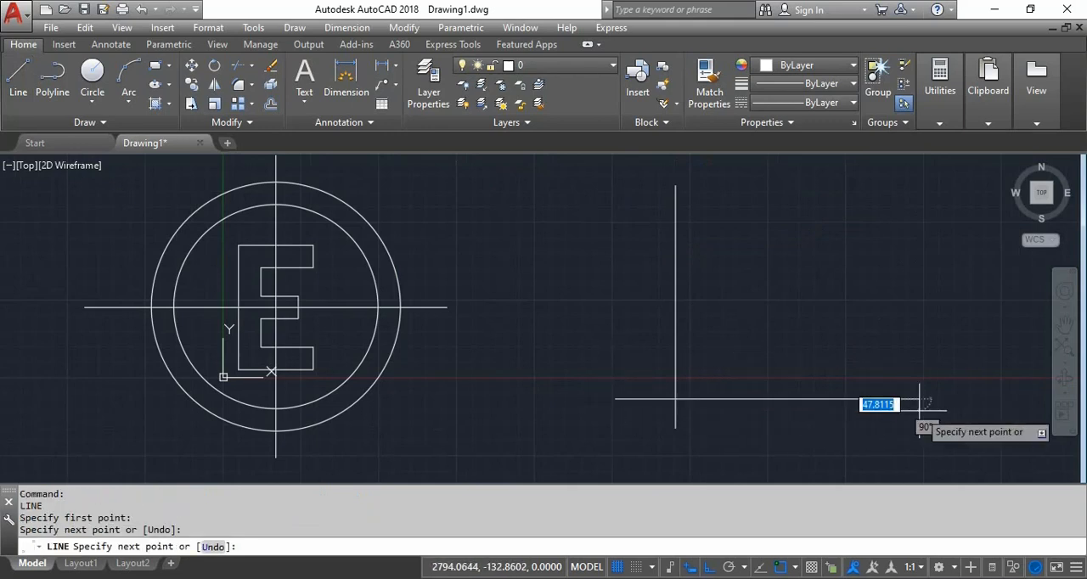
key("Return")
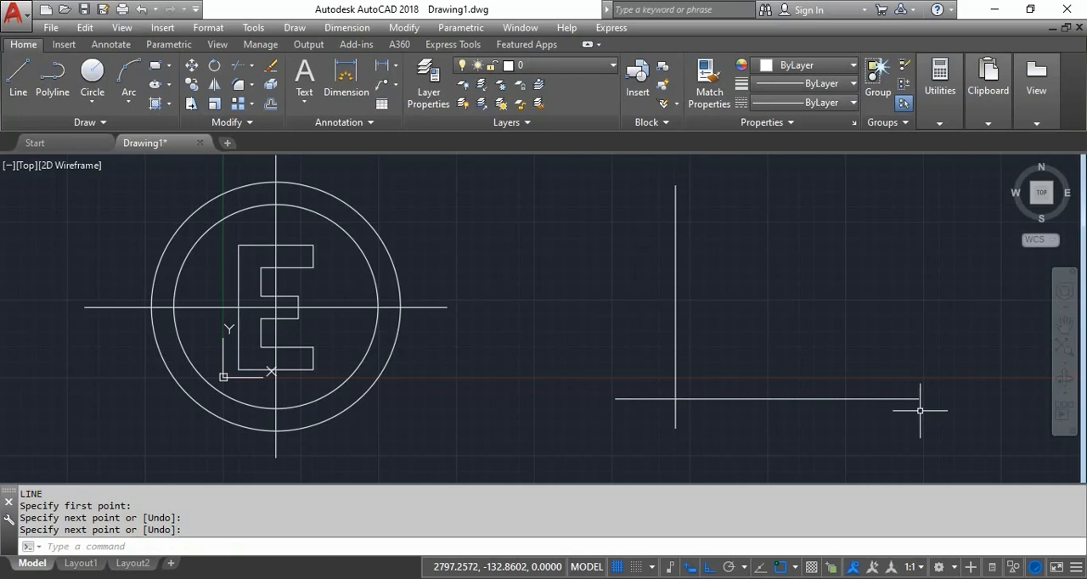
- Offset the new horizontal line upward by 90 and the new vertical line to the right by 90
type("o")
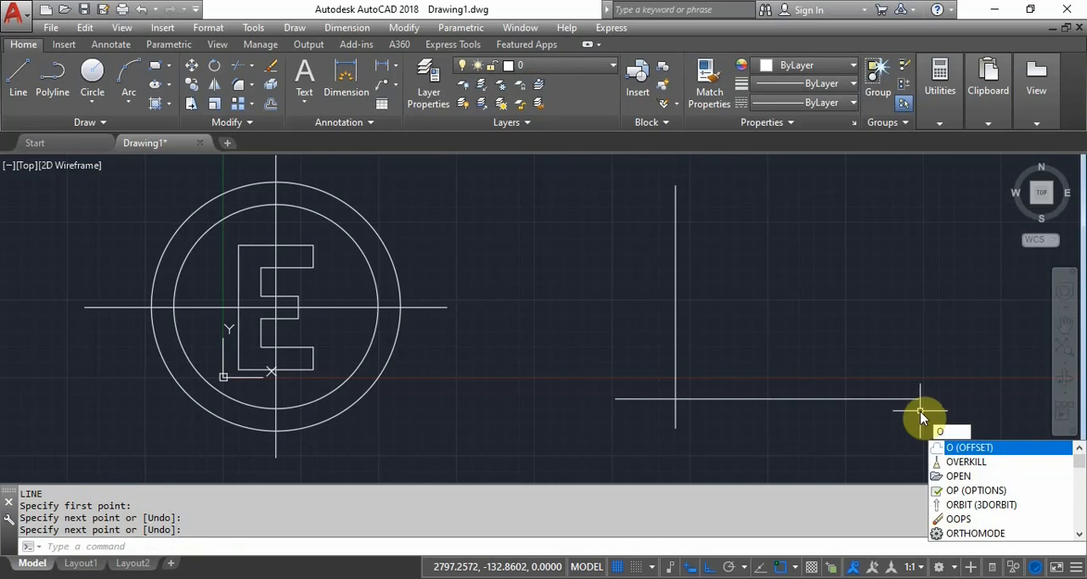
key("Return")
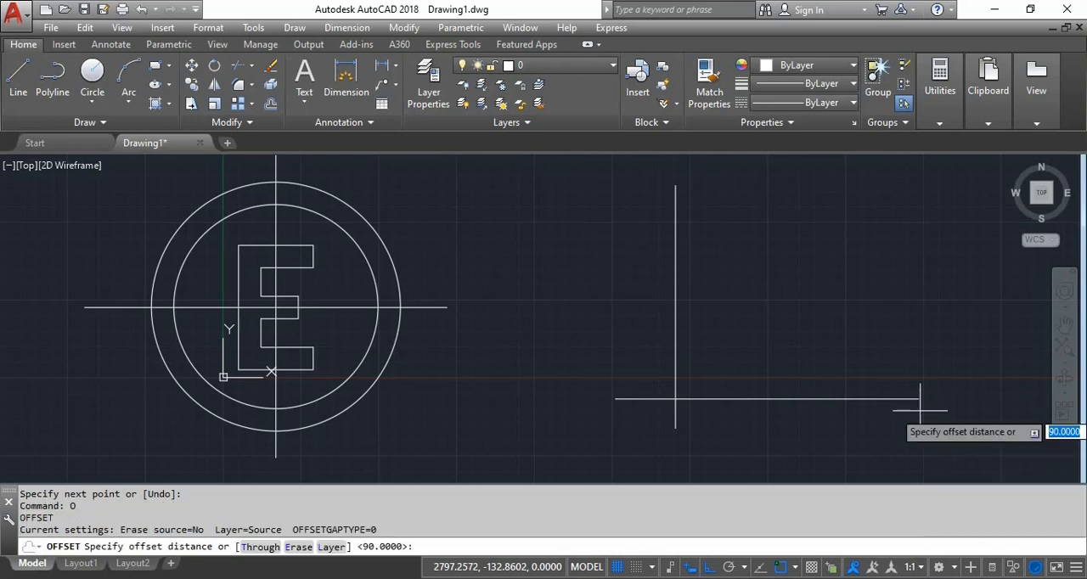
type("90")
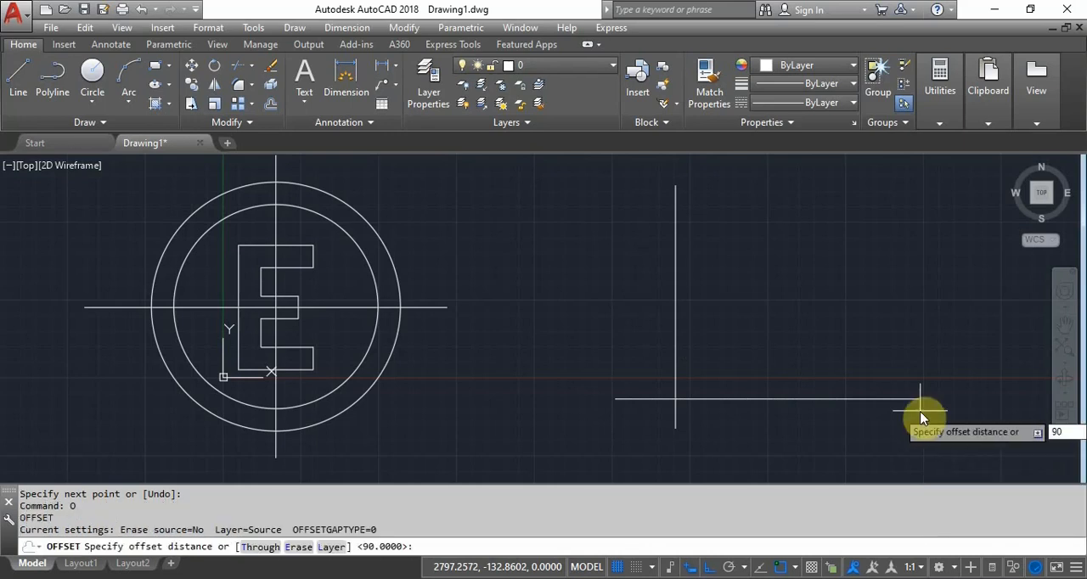
key("Return")
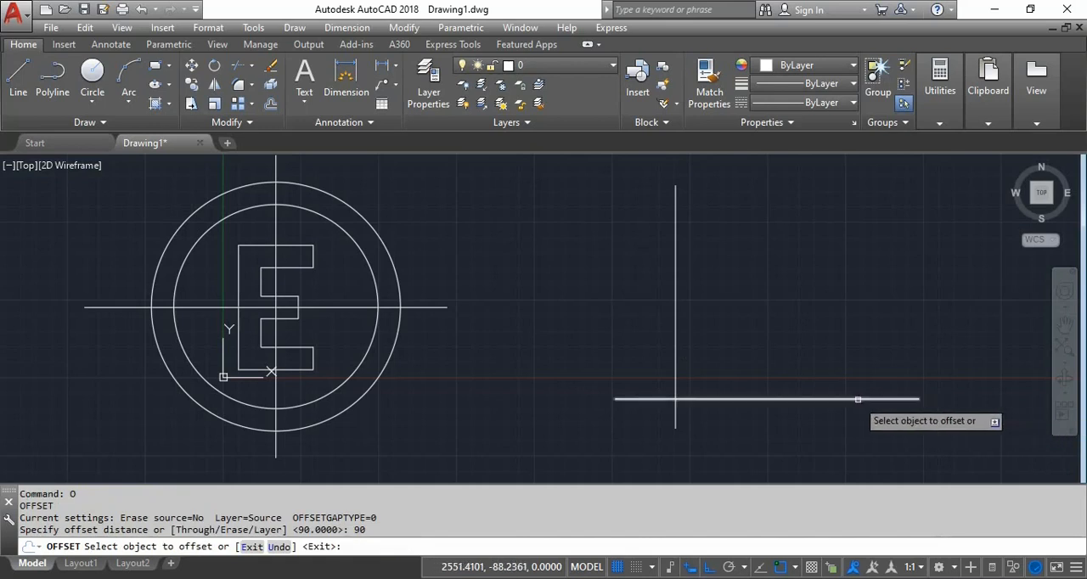
left_click(815, 398)
left_click(823, 339)
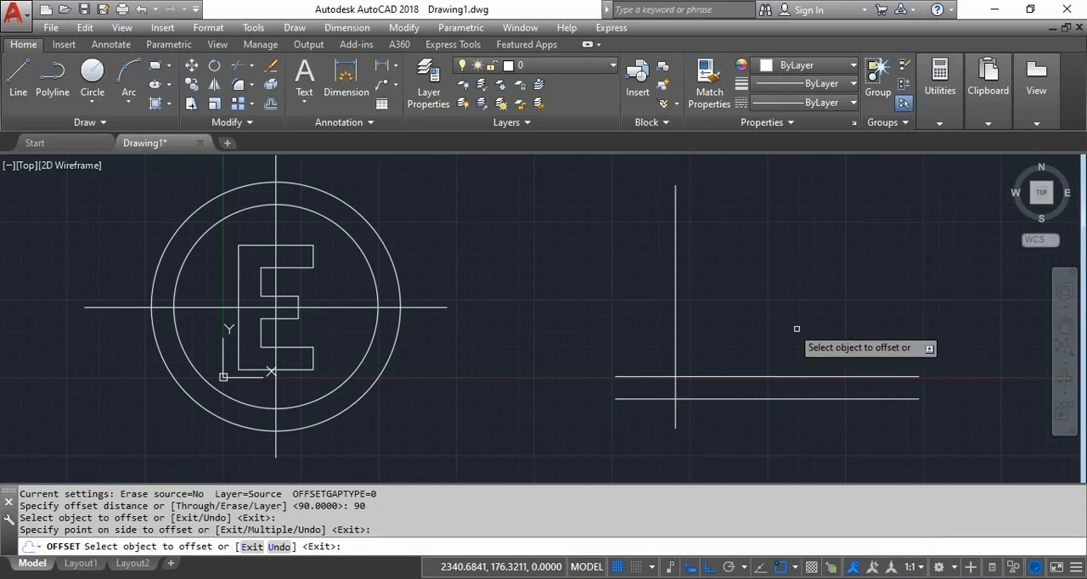
left_click(675, 266)
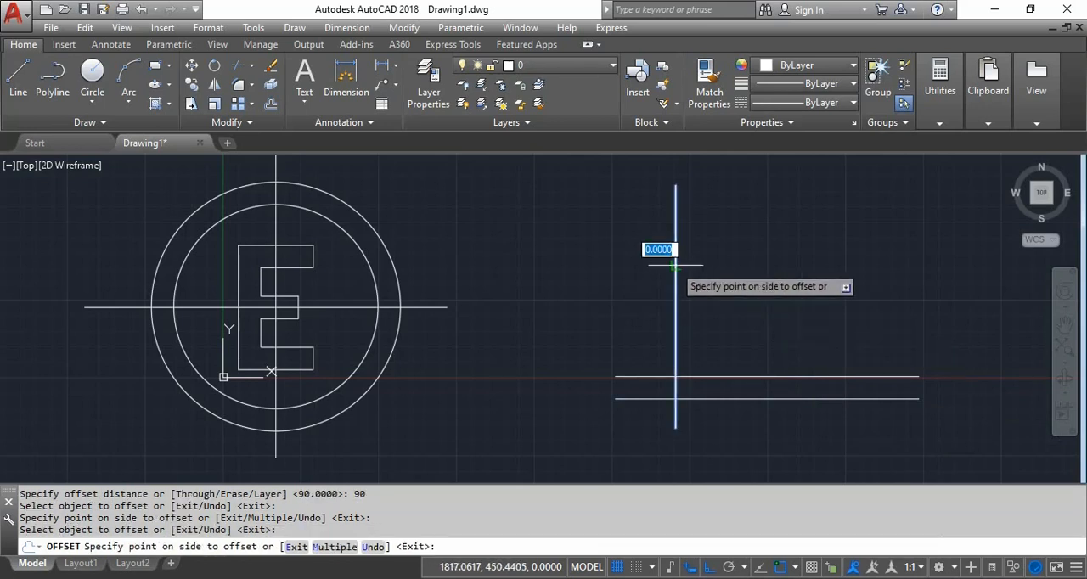
left_click(784, 278)
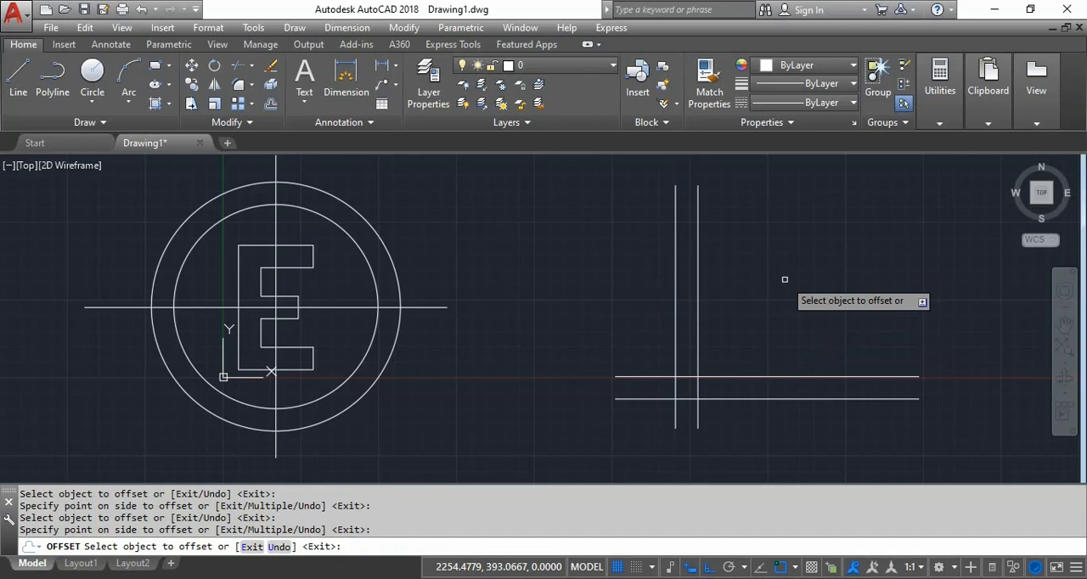
key("Return")
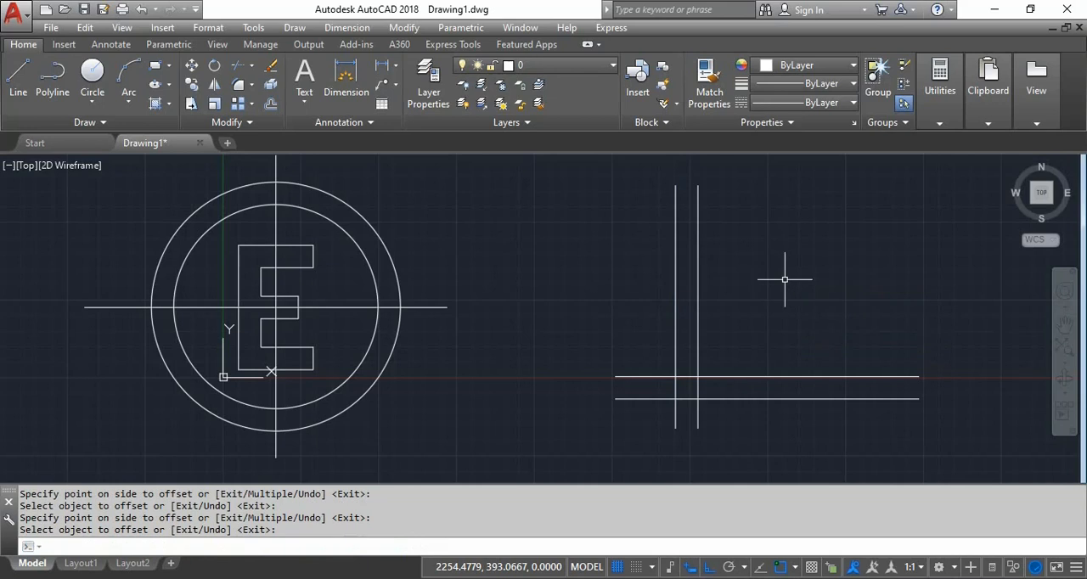
- Offset the upper of the two new horizontal lines upward by 115
key("Return")
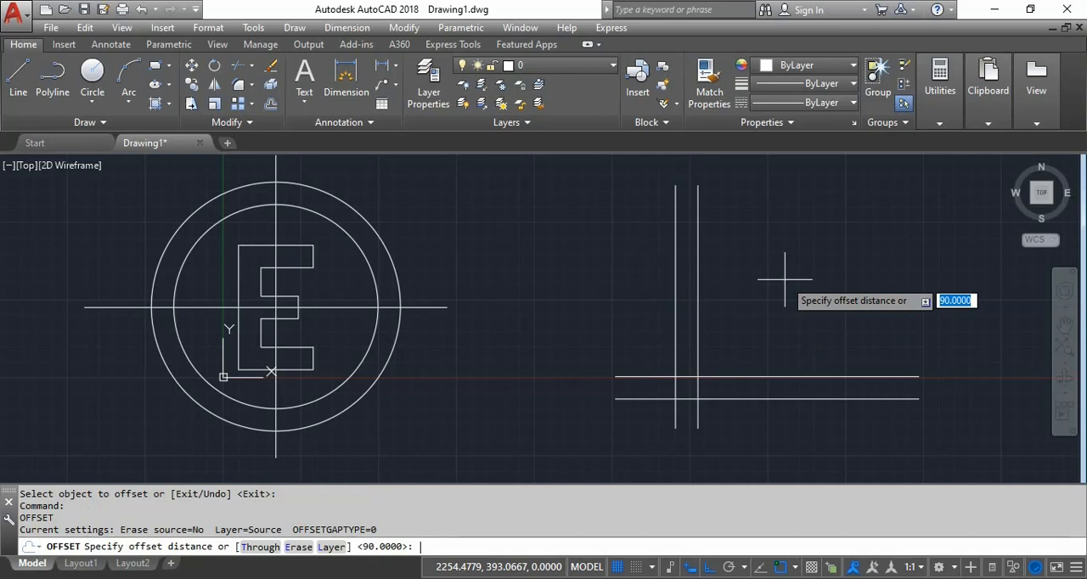
type("115")
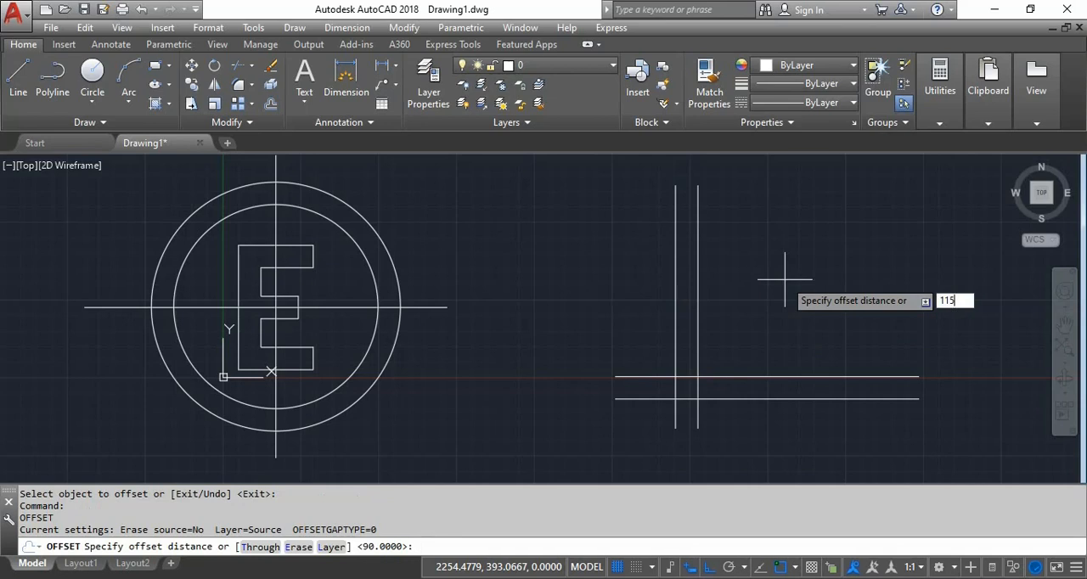
key("Return")
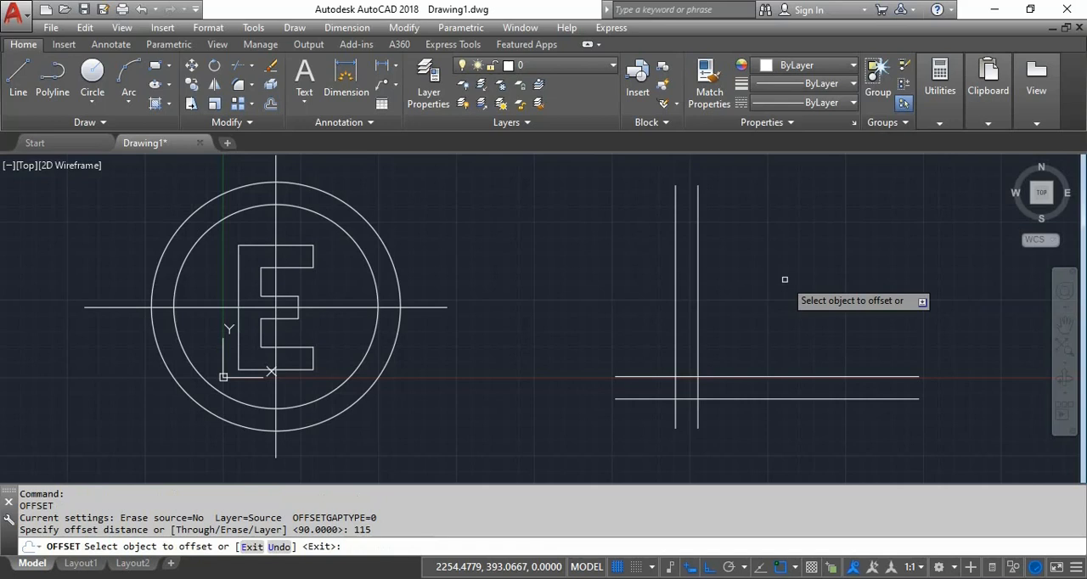
left_click(731, 376)
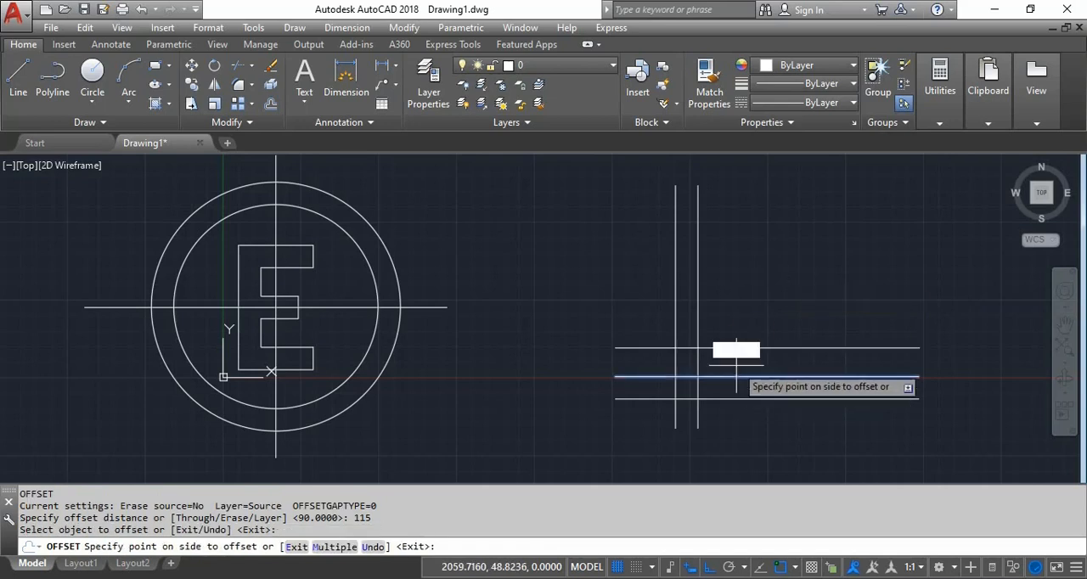
left_click(756, 298)
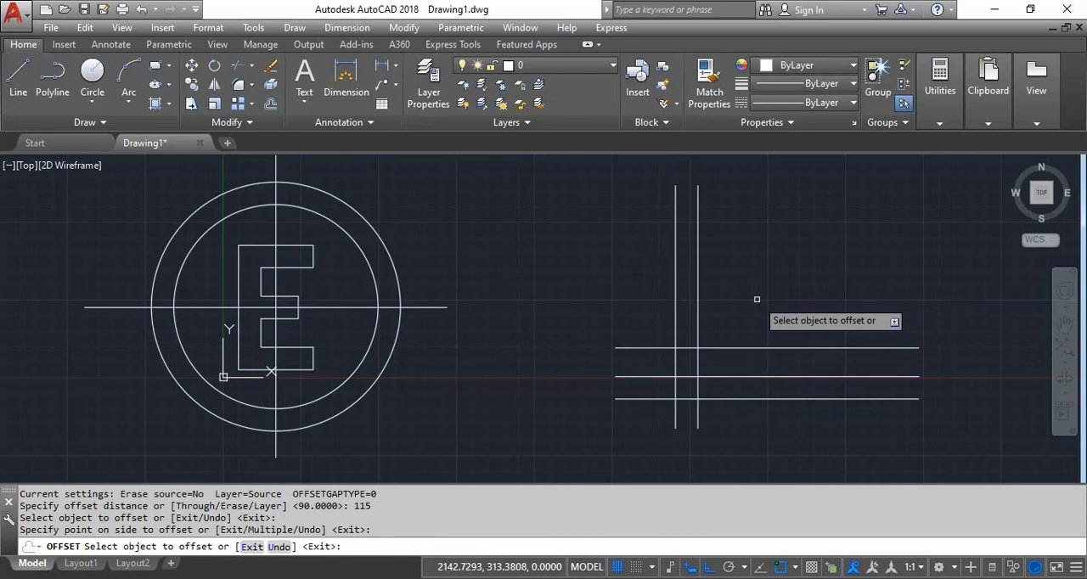
key("Return")
key("Return")
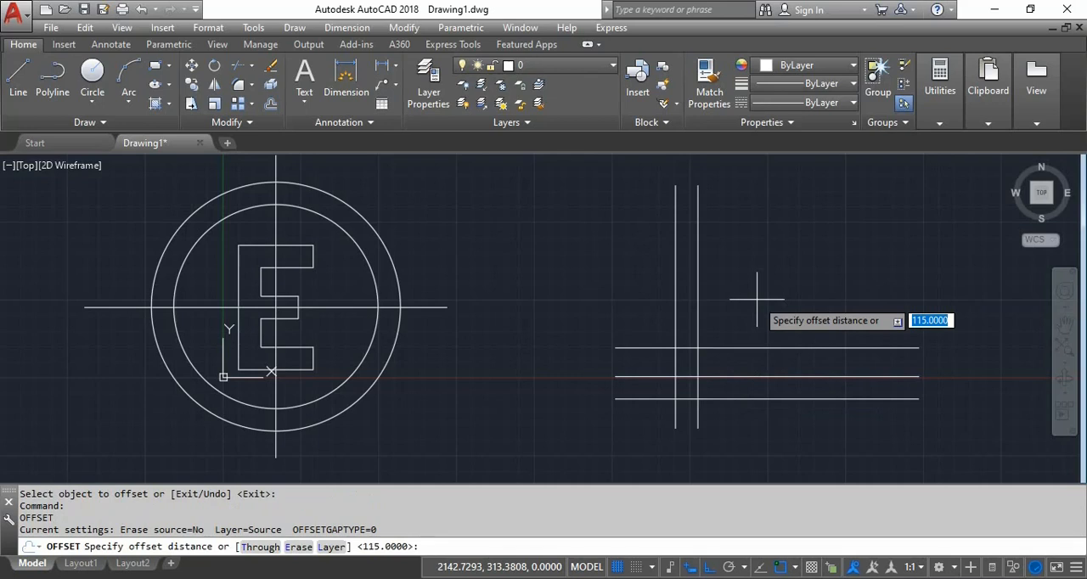
- Offset the topmost of the three horizontal construction lines upward by 90
type("90")
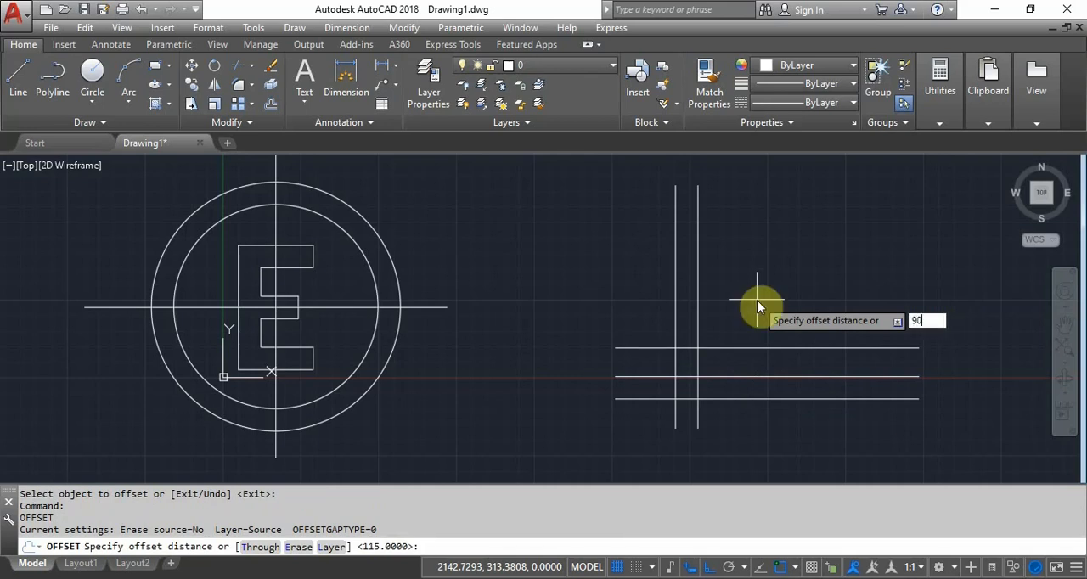
key("Return")
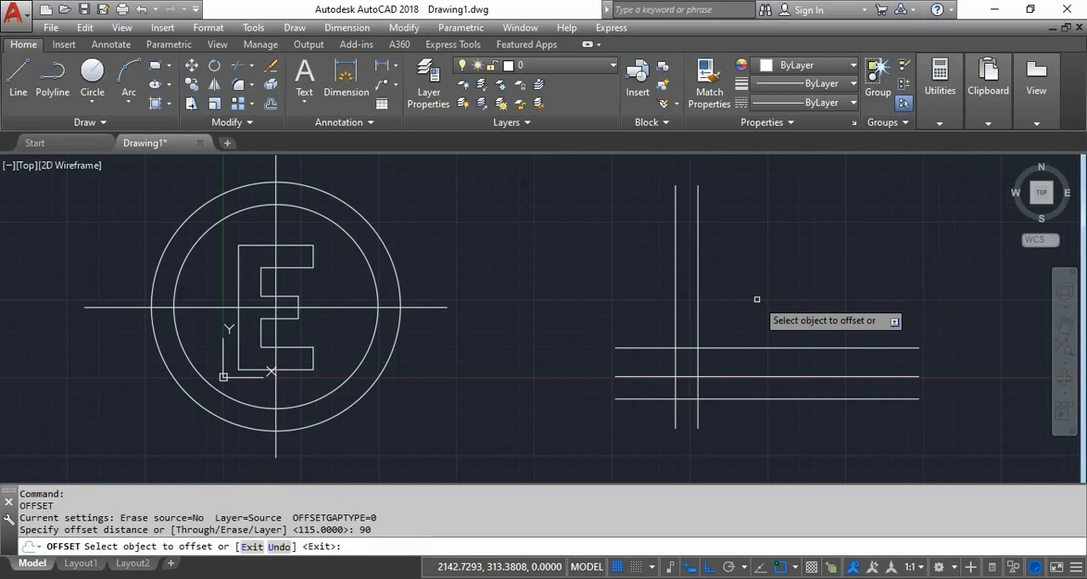
left_click(737, 347)
left_click(753, 296)
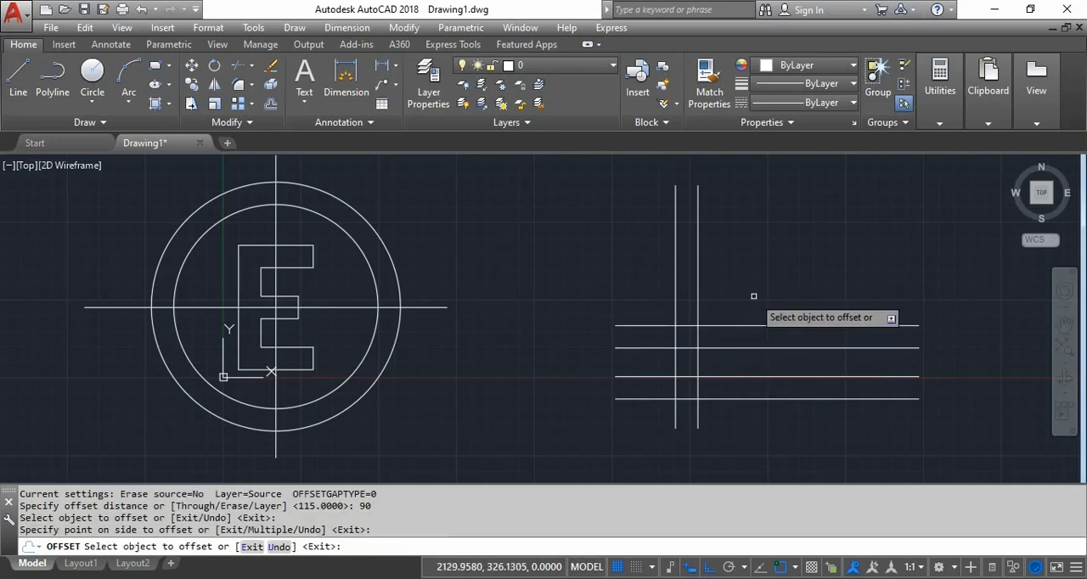
key("Return")
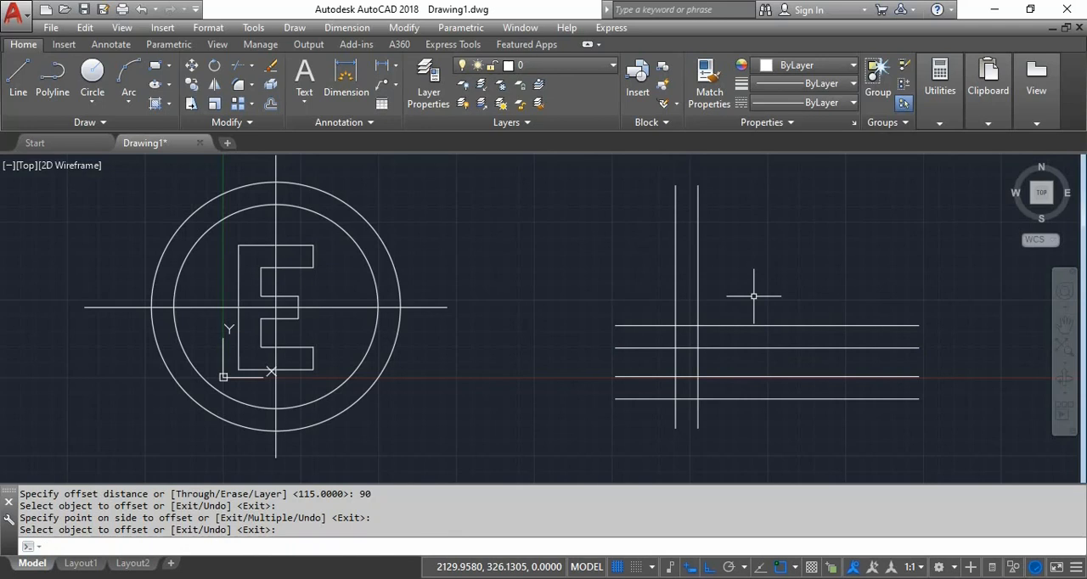
- Offset the topmost horizontal construction line upward by 115 to space the upper arm of the second E
key("Return")
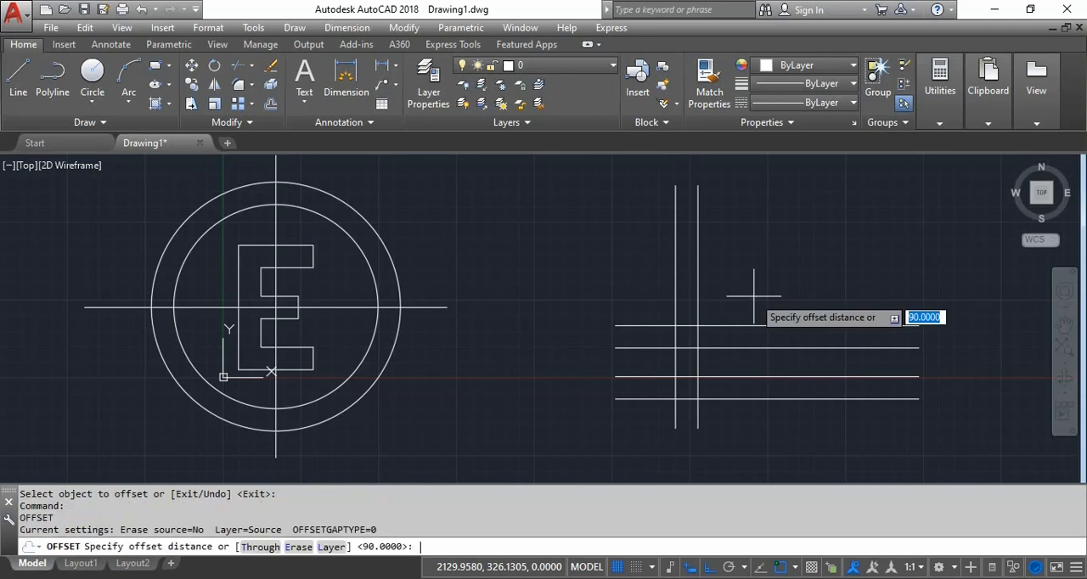
type("115")
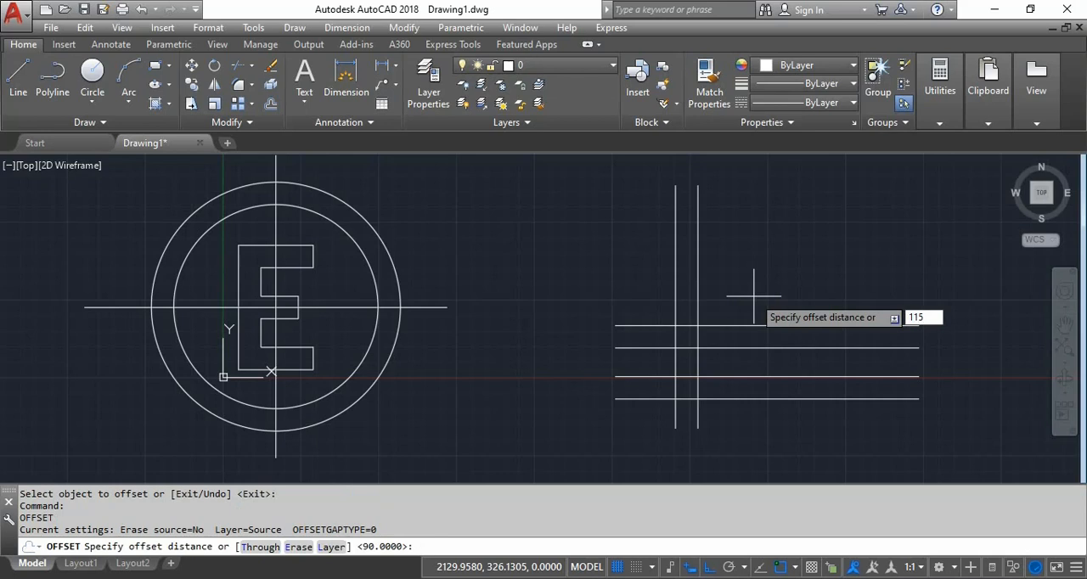
key("Return")
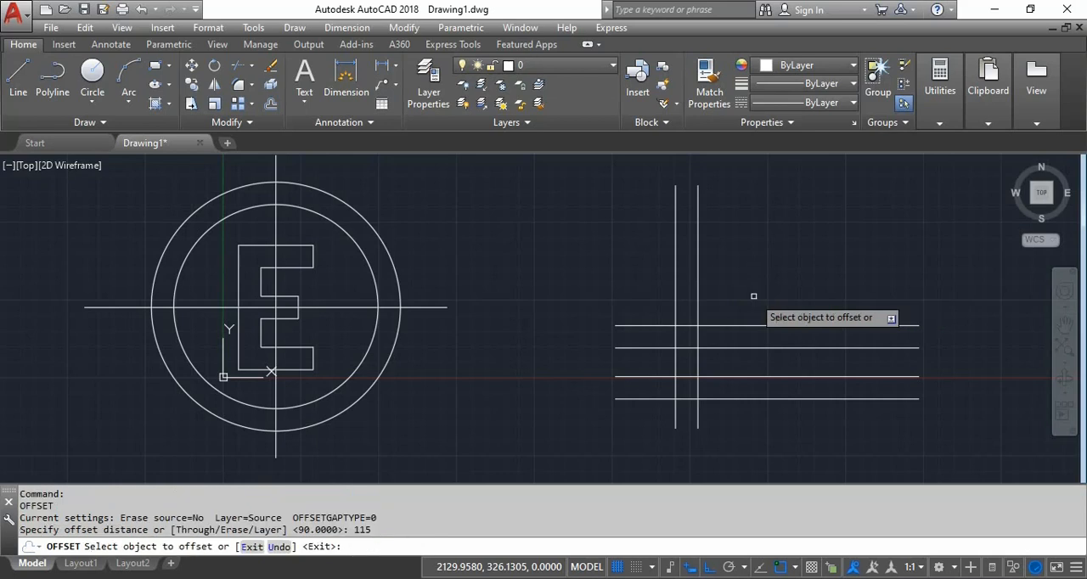
left_click(759, 325)
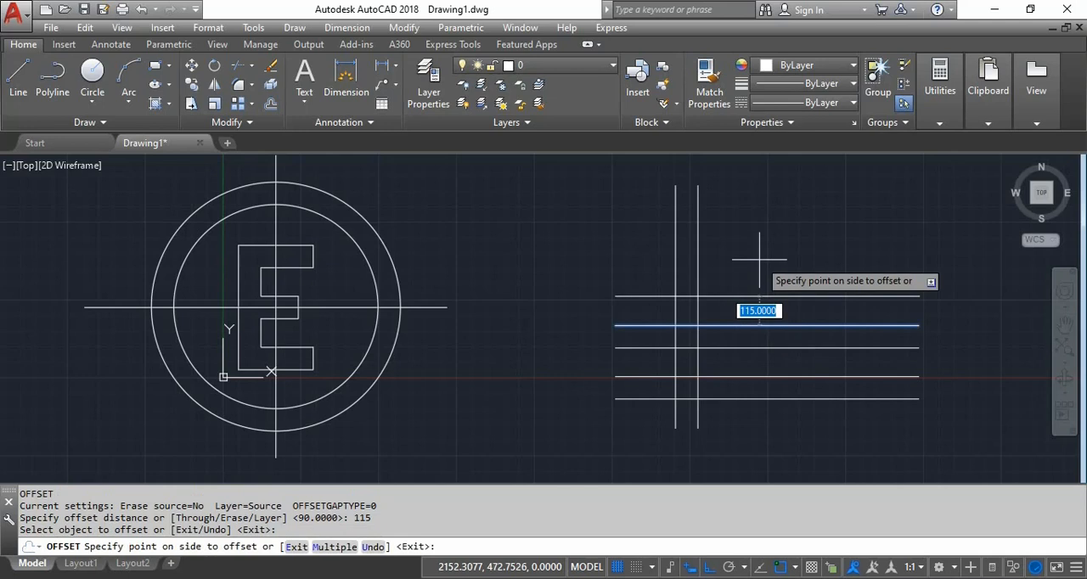
left_click(759, 260)
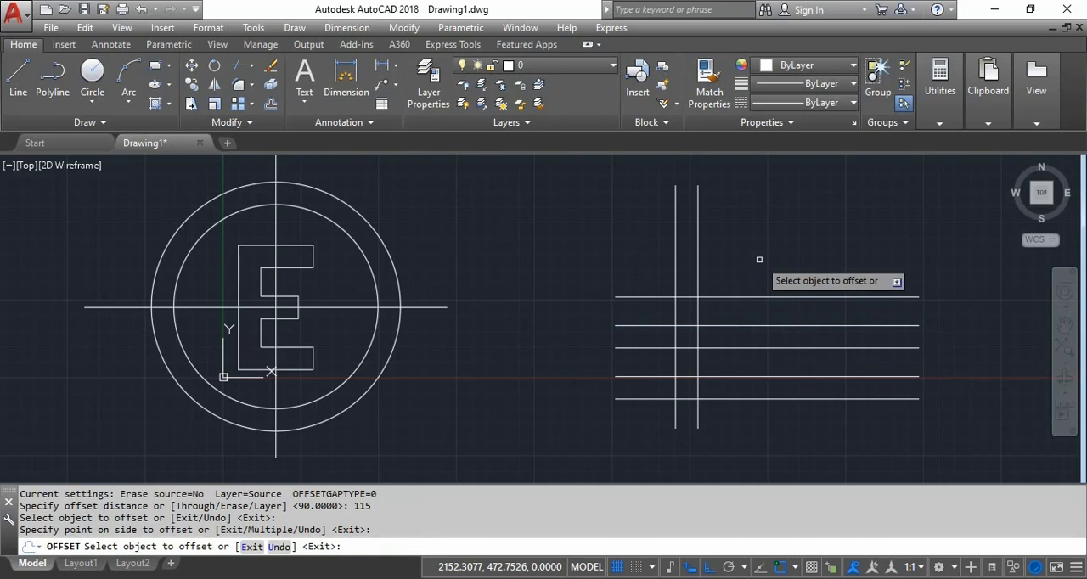
key("Return")
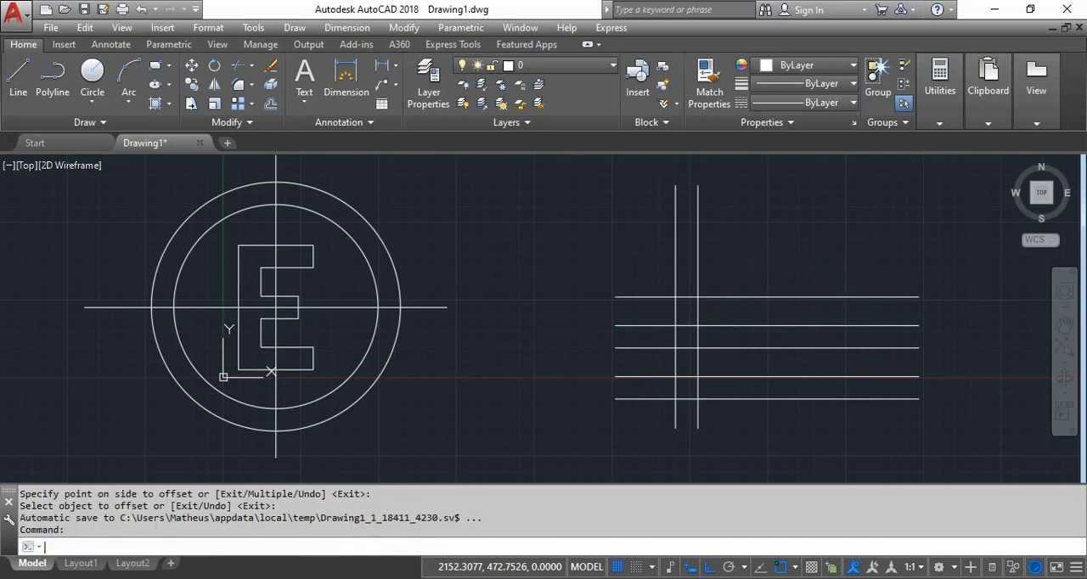
- Offset the highest horizontal construction line upward by 90 to form the upper edge of the second E
key("Return")
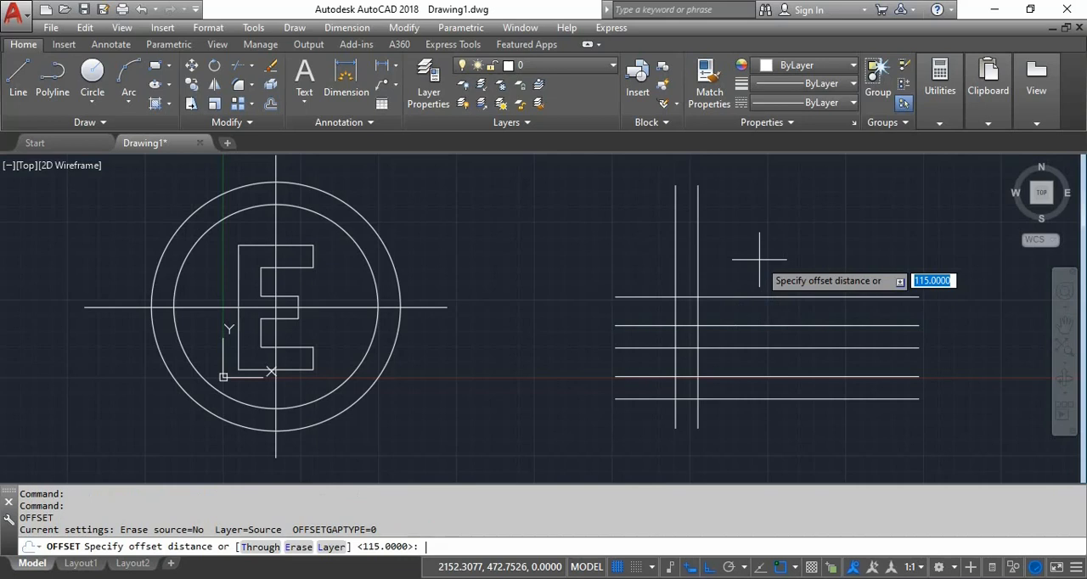
type("90")
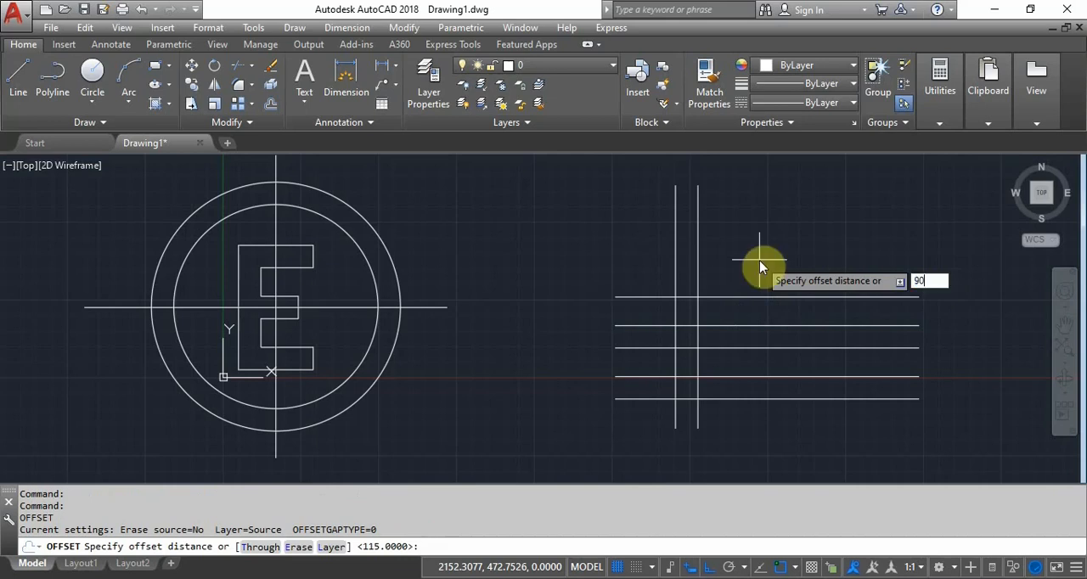
key("Return")
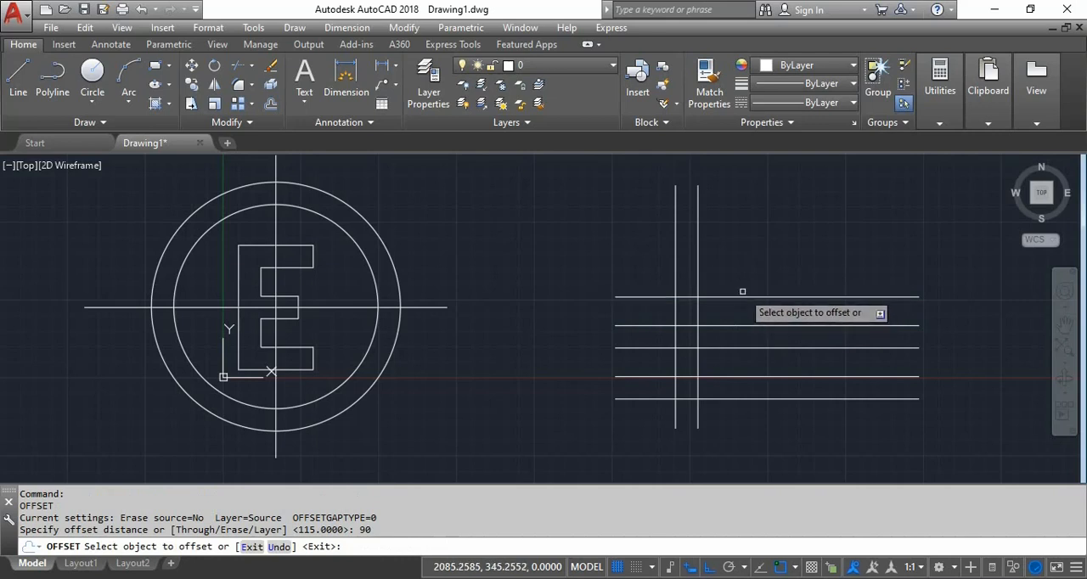
left_click(744, 295)
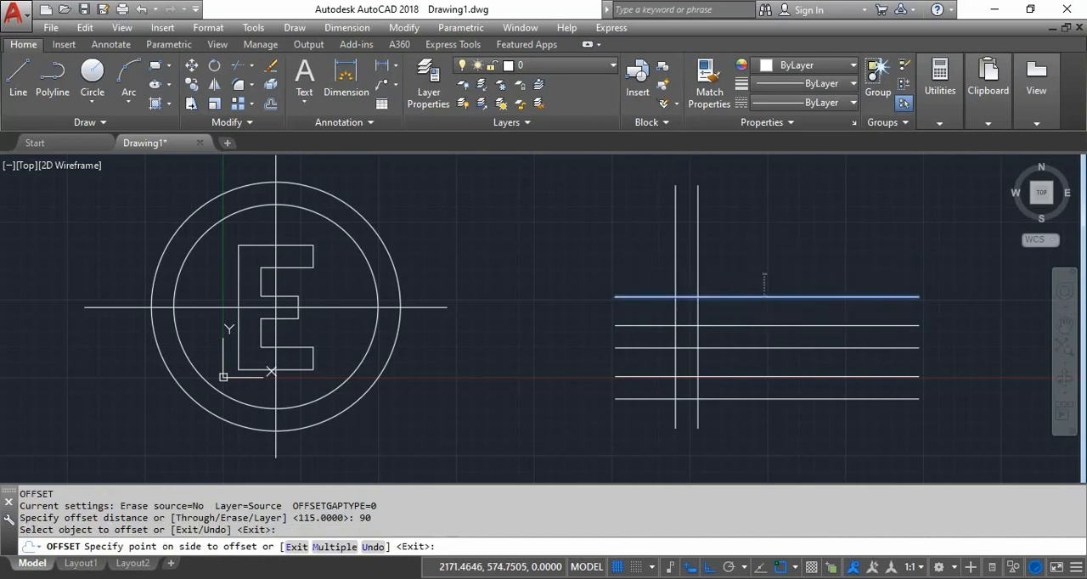
left_click(764, 283)
key("Return")
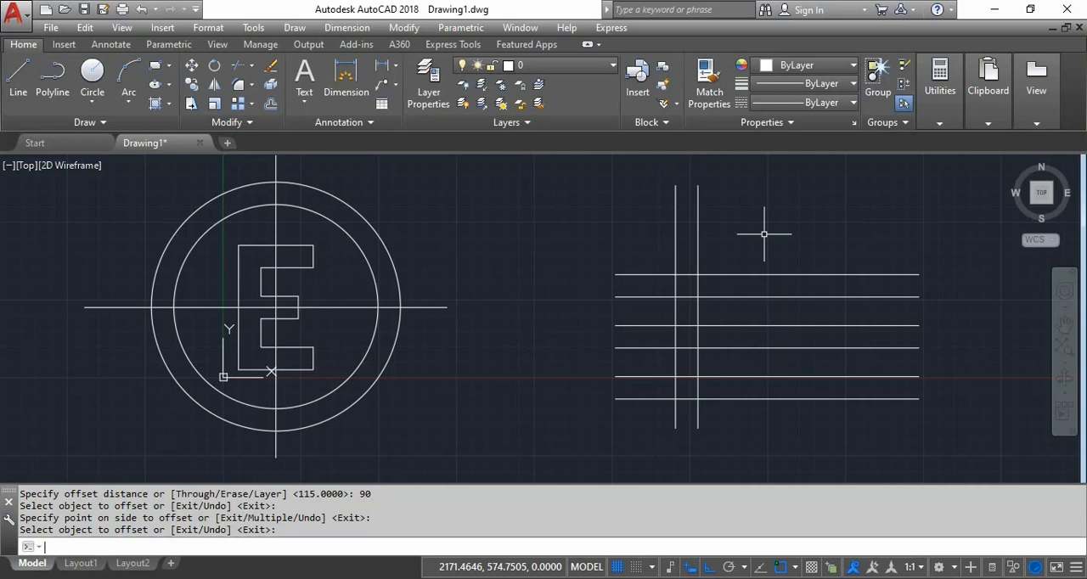
- Offset the second vertical construction line to the right by 210
key("Return")
key("Return")
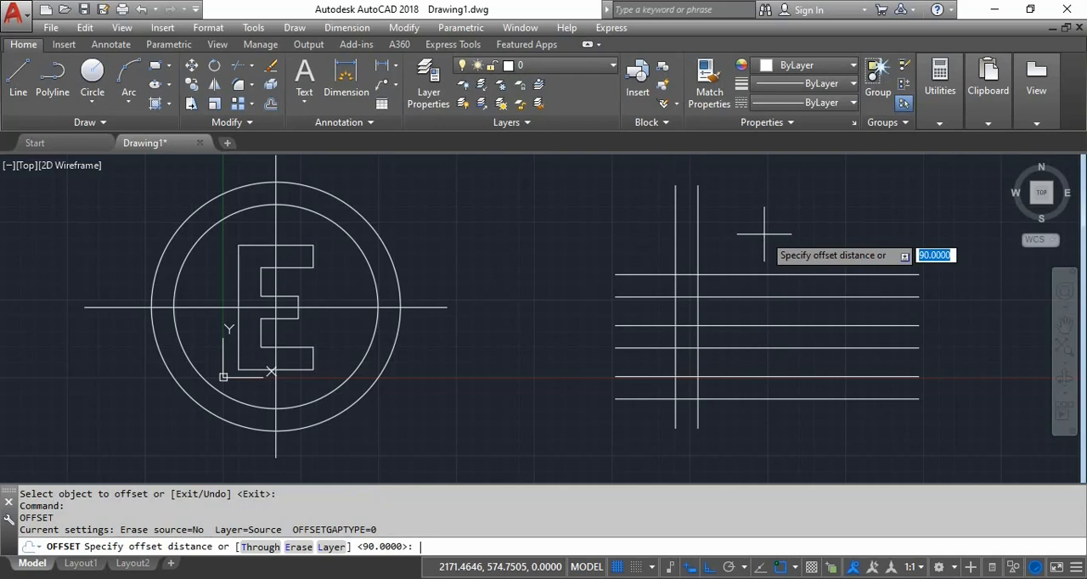
type("210")
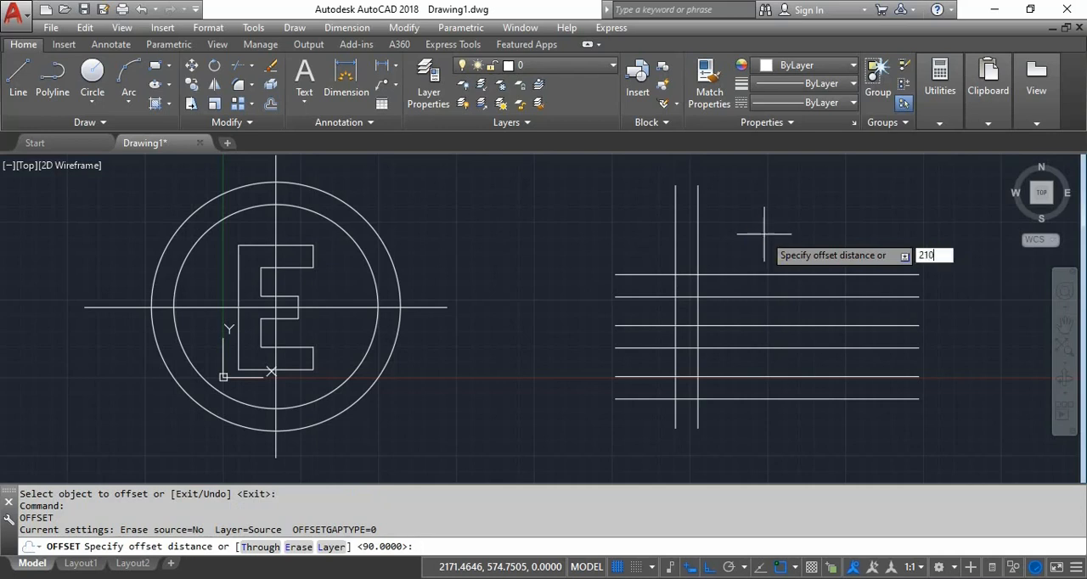
key("Return")
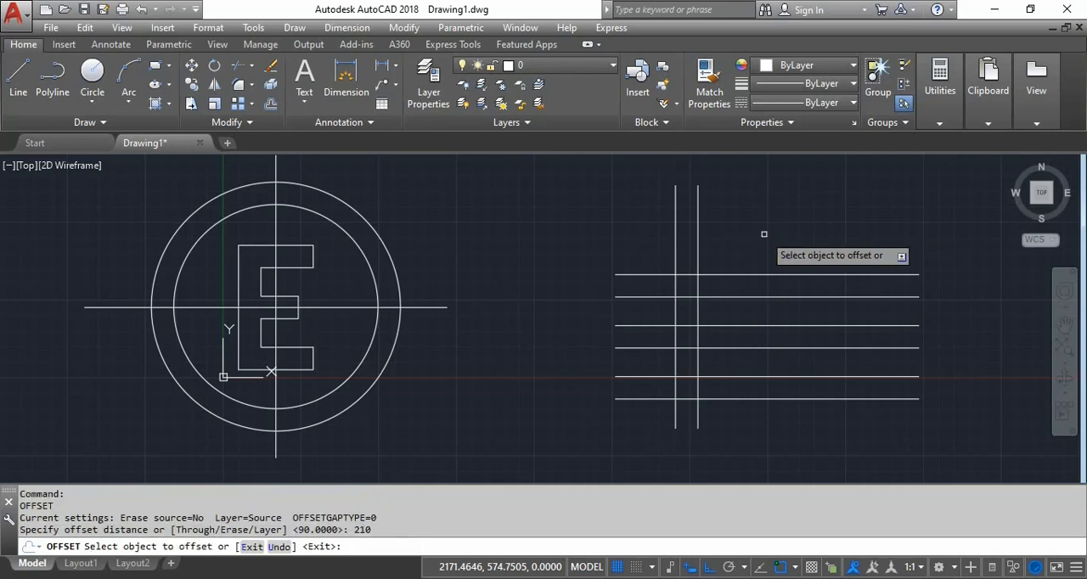
left_click(698, 245)
left_click(842, 238)
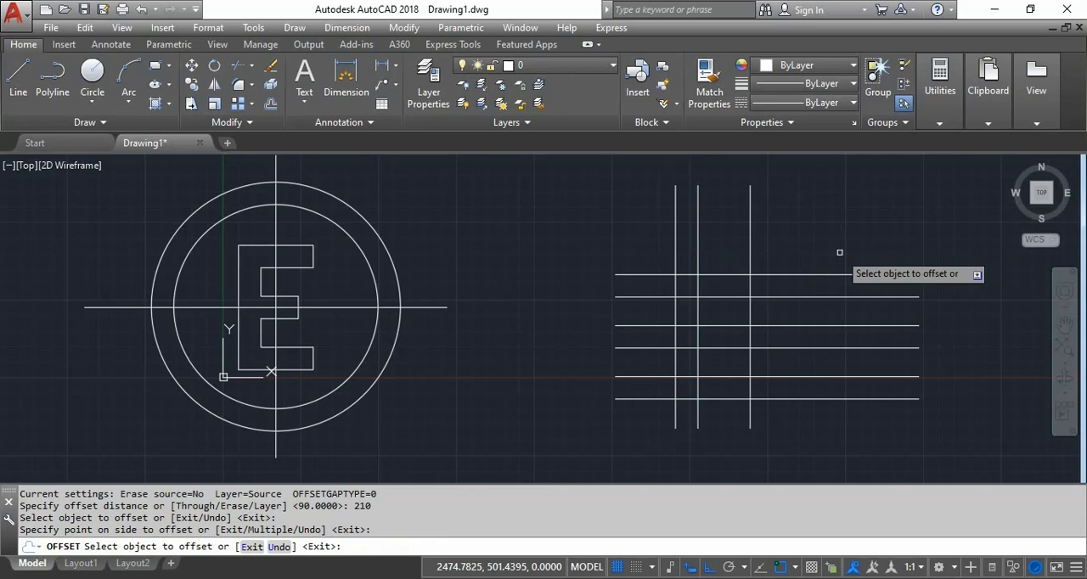
key("Return")
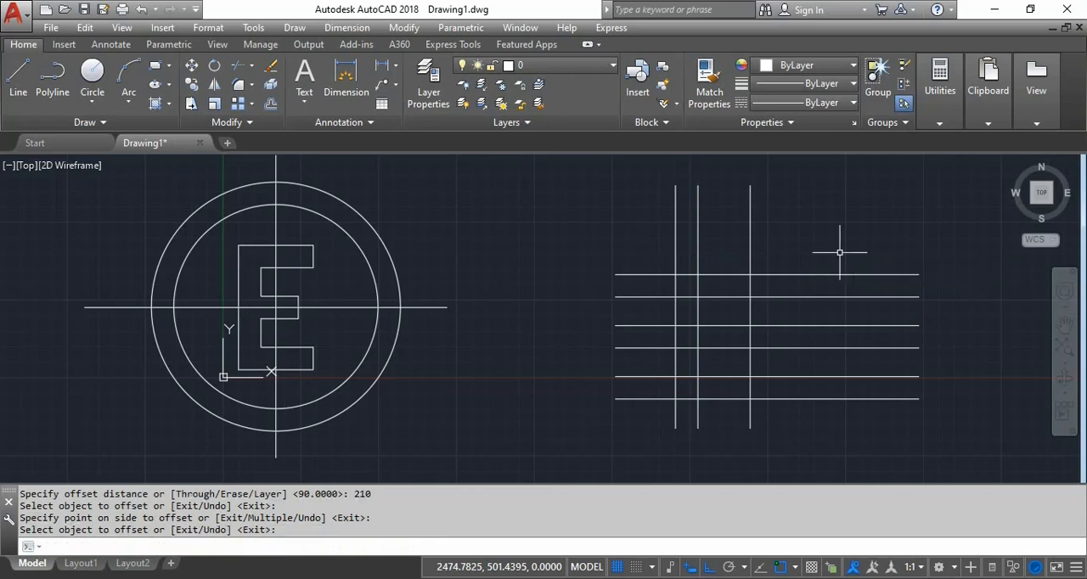
- Offset the same second vertical construction line to the right by 150 for the shorter middle arm
key("Return")
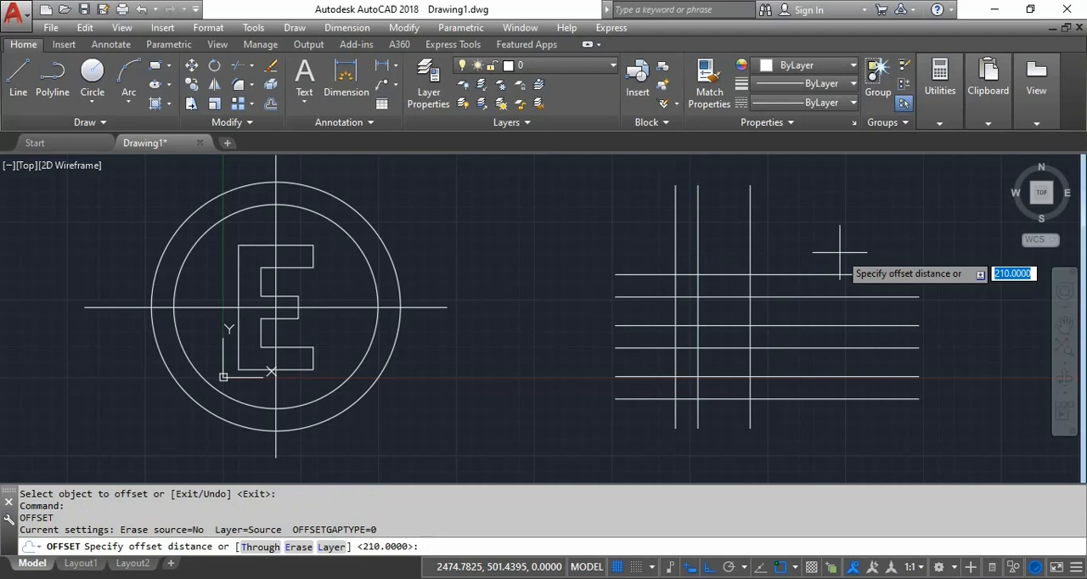
type("150")
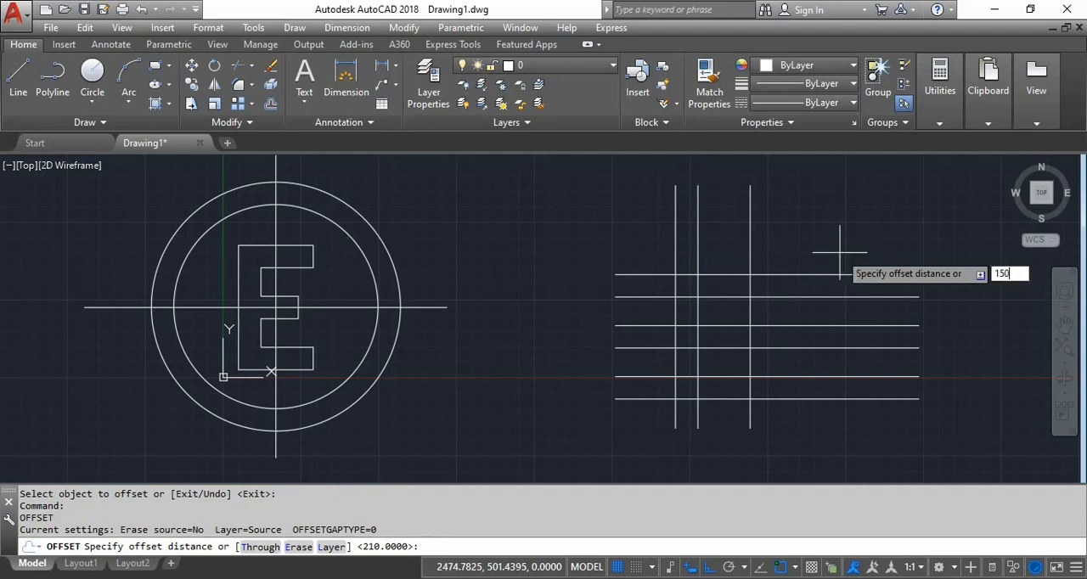
key("Return")
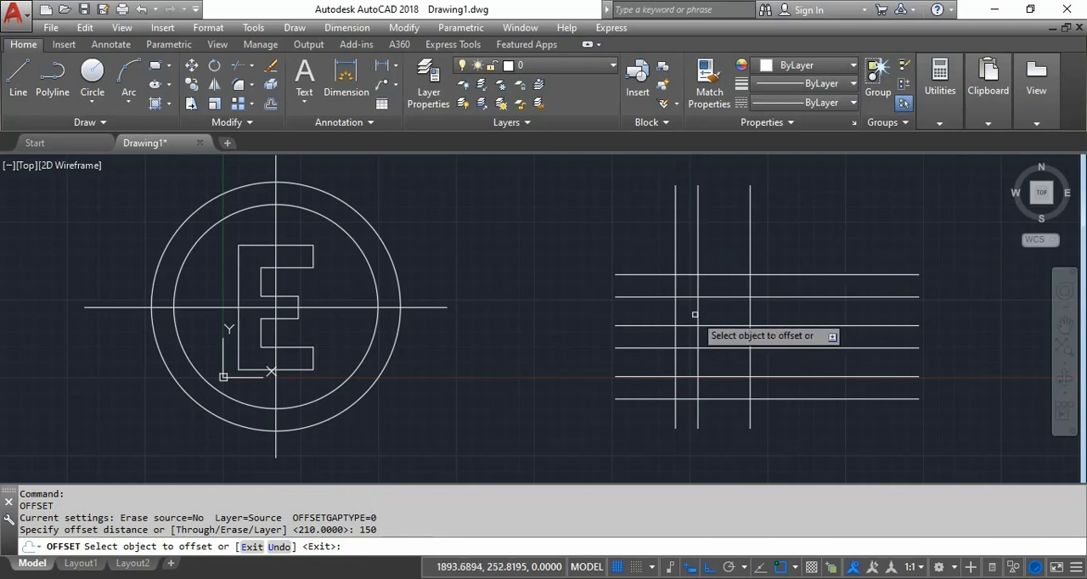
left_click(697, 314)
left_click(932, 279)
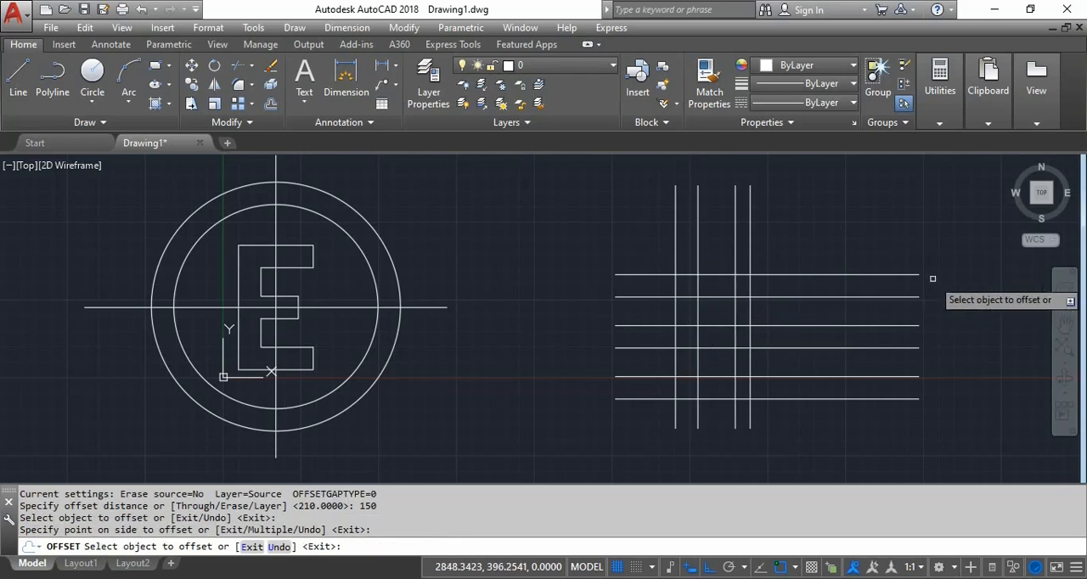
key("Return")
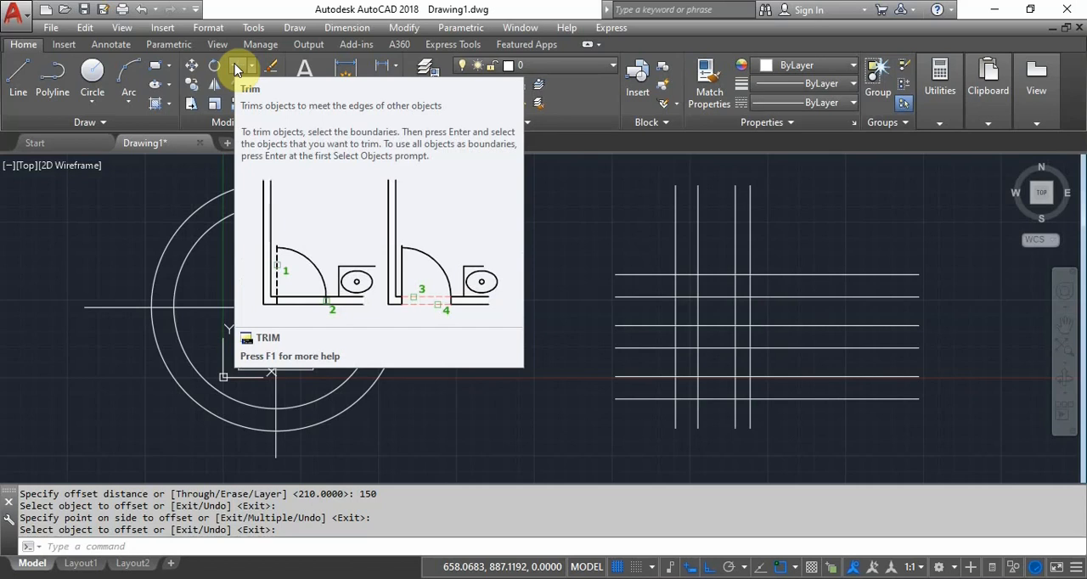
- Start a Trim with the outermost two vertical and outermost two horizontal lines of the grid as cutting edges
left_click(236, 70)
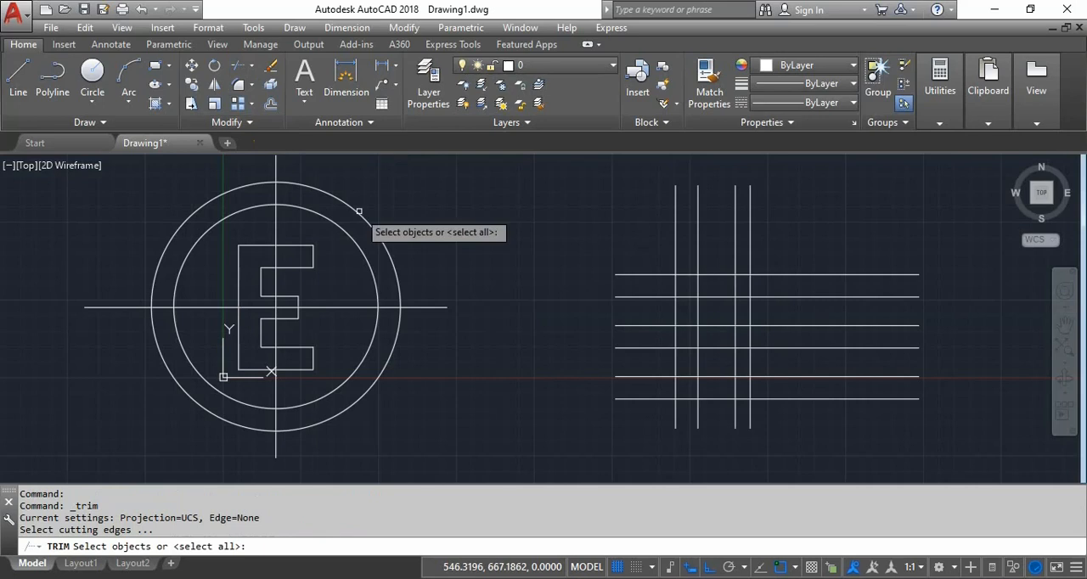
left_click(714, 269)
left_click(711, 279)
left_click(682, 289)
left_click(662, 284)
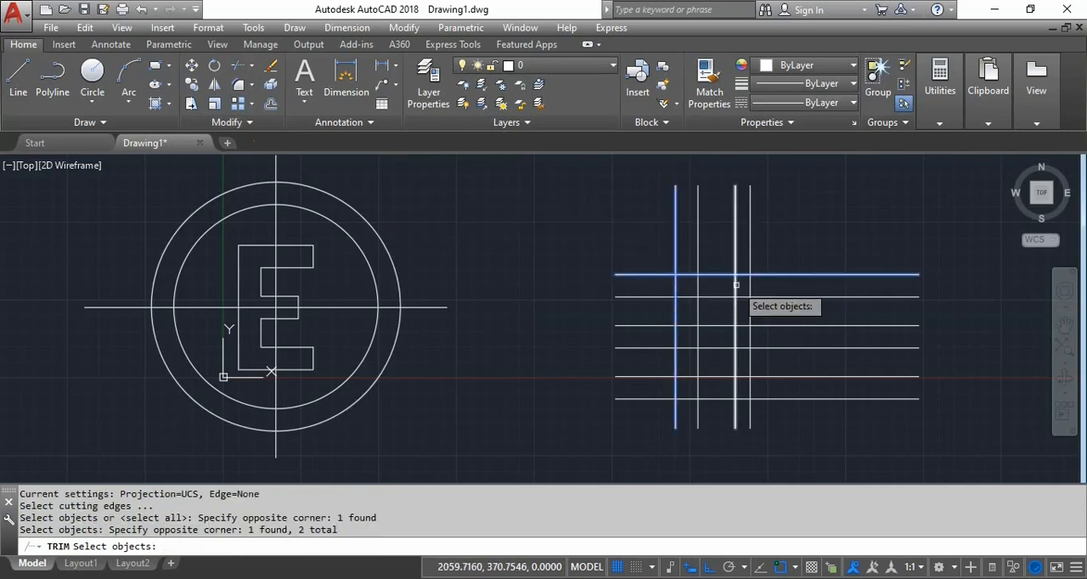
left_click(749, 283)
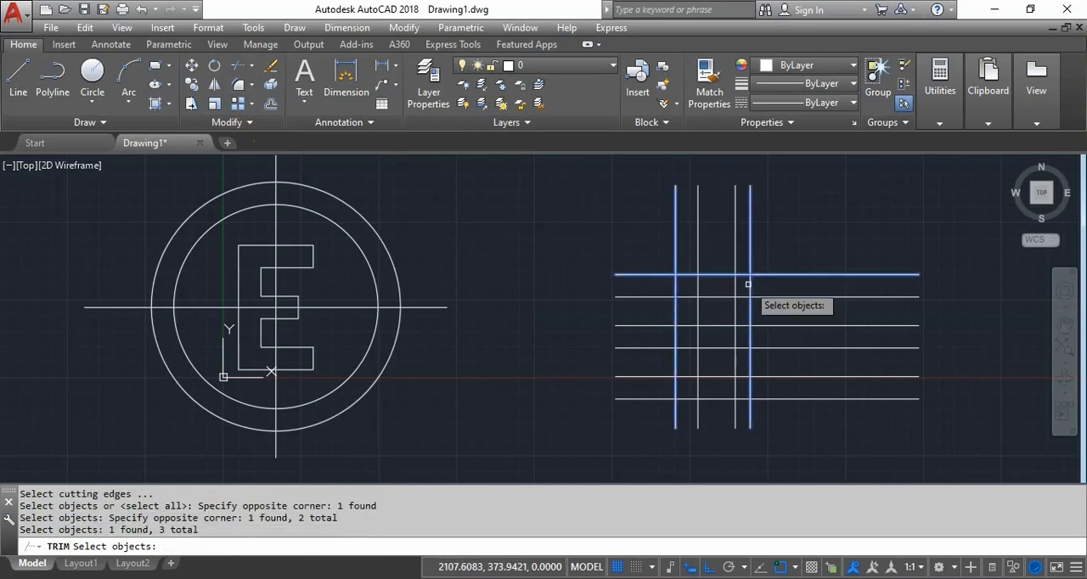
left_click(708, 399)
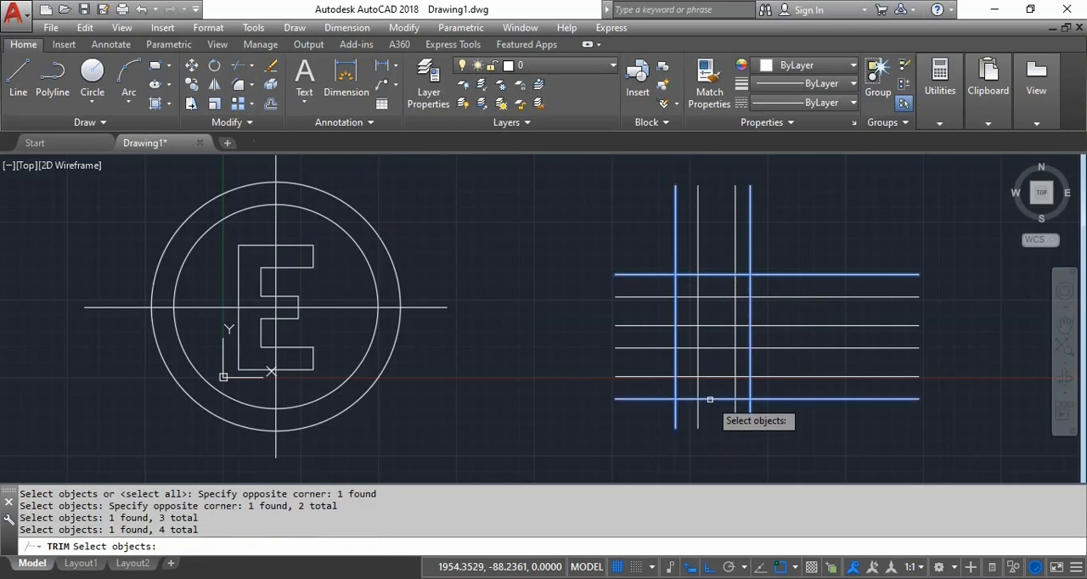
key("Return")
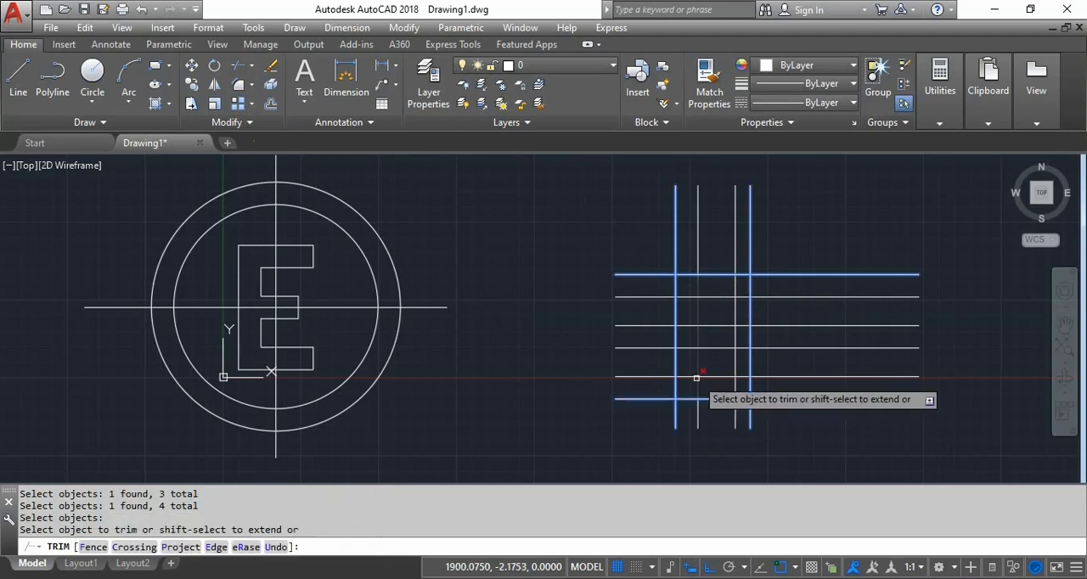
- Trim off the ends of all four vertical lines that extend above the top horizontal line
left_click(703, 219)
left_click(696, 224)
left_click(735, 222)
left_click(741, 229)
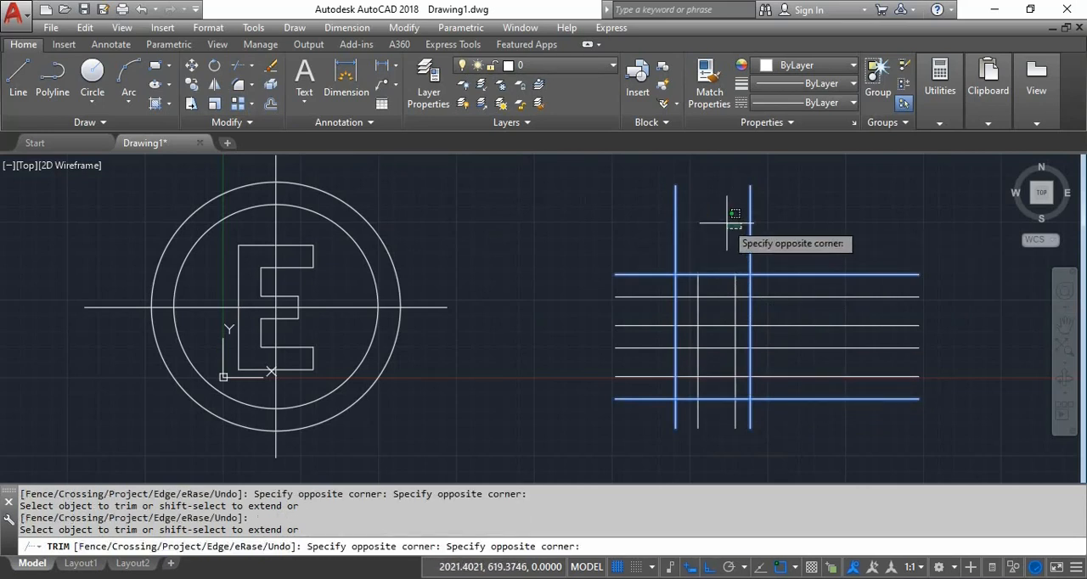
left_click(722, 228)
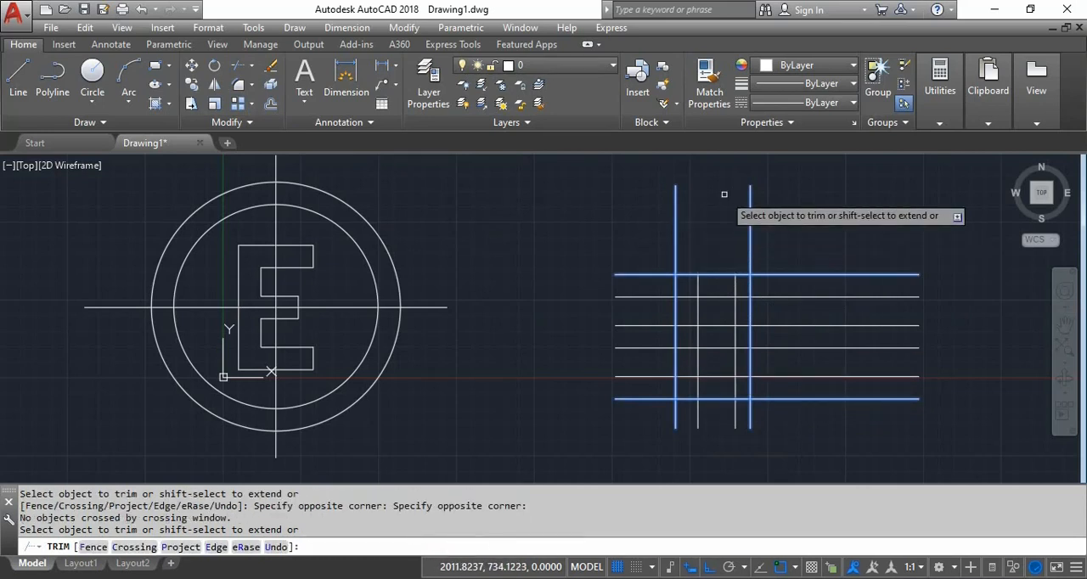
left_click(749, 230)
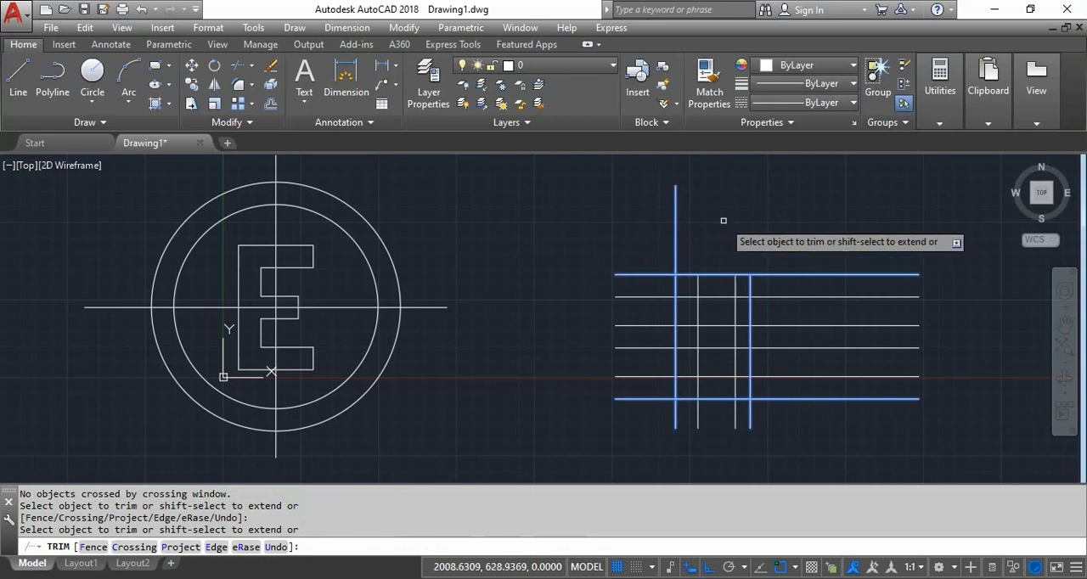
left_click(654, 228)
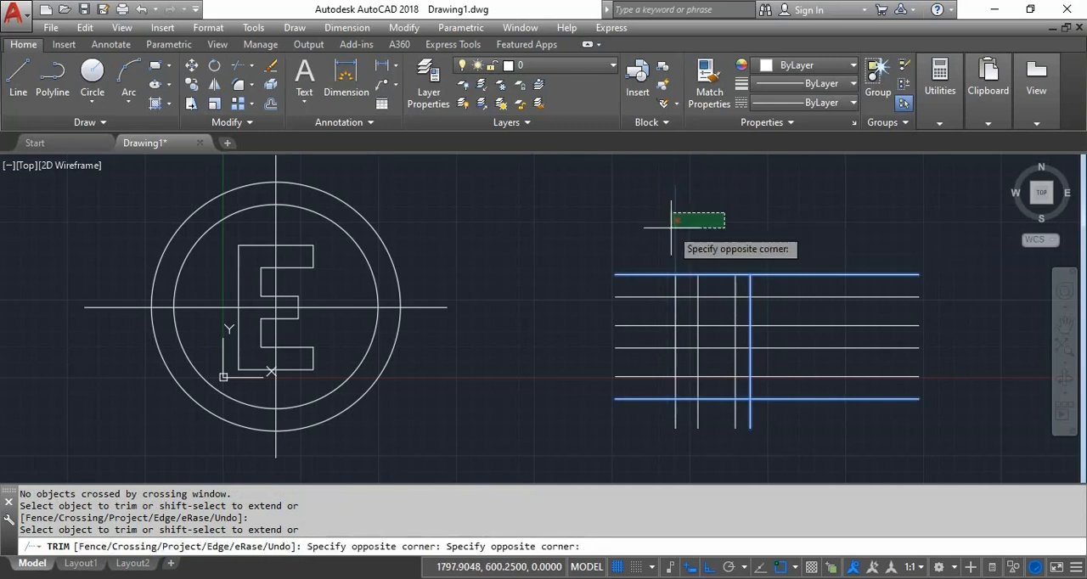
- Trim the horizontal line ends outside the two outermost verticals and the vertical line ends below the lowest horizontal line
left_click(636, 427)
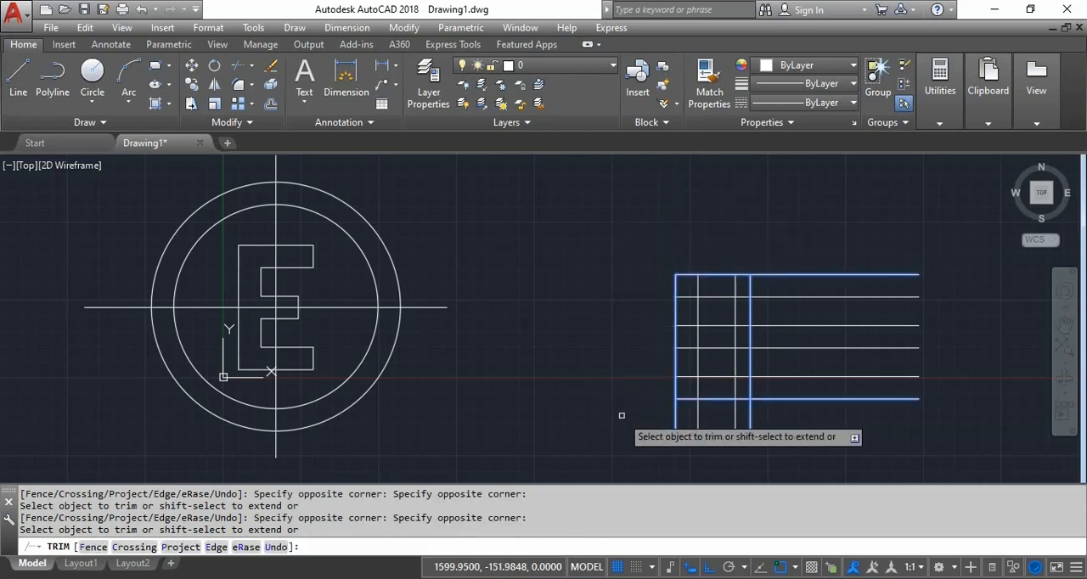
left_click(848, 233)
left_click(813, 435)
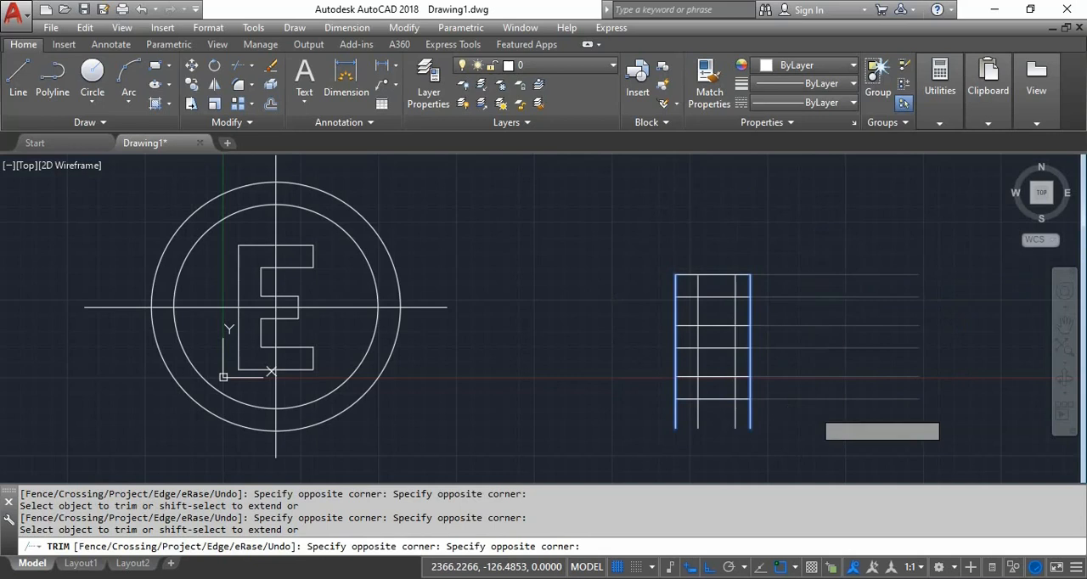
left_click(779, 416)
left_click(646, 434)
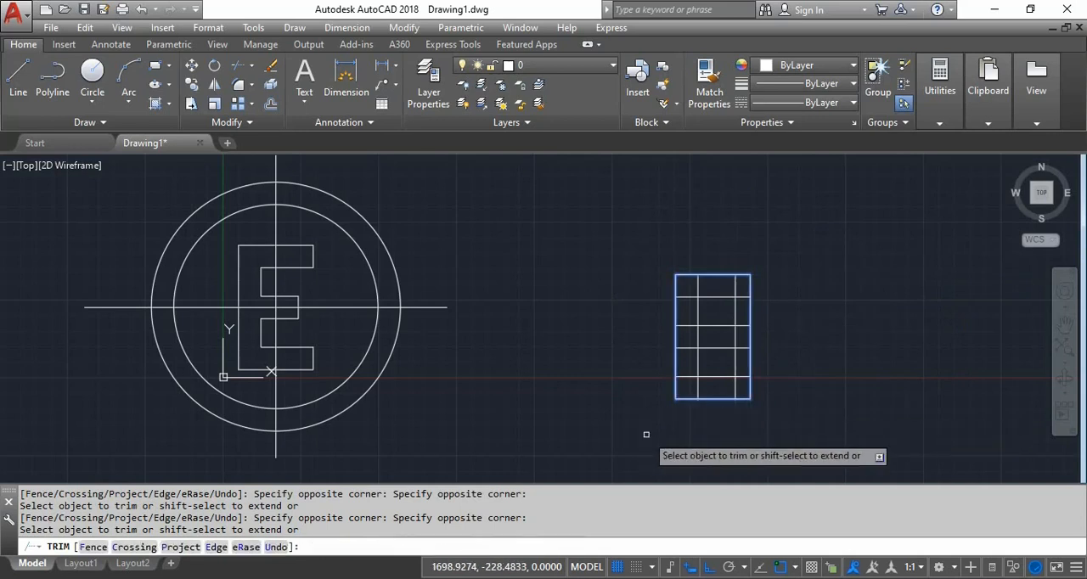
key("Return")
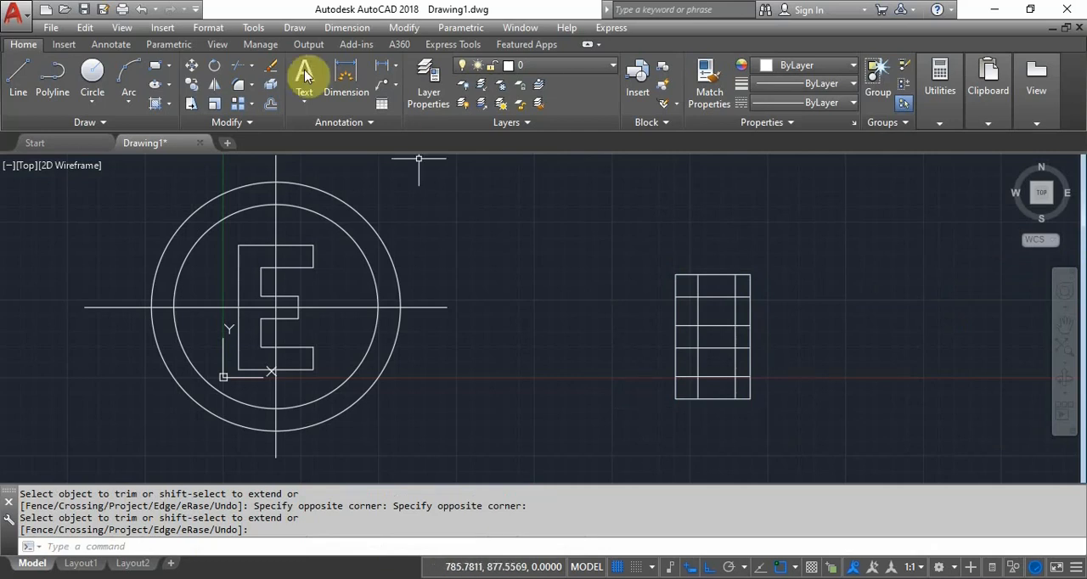
- Trim the rightmost vertical between the second and fifth horizontal lines, using those two lines as cutting edges
left_click(239, 69)
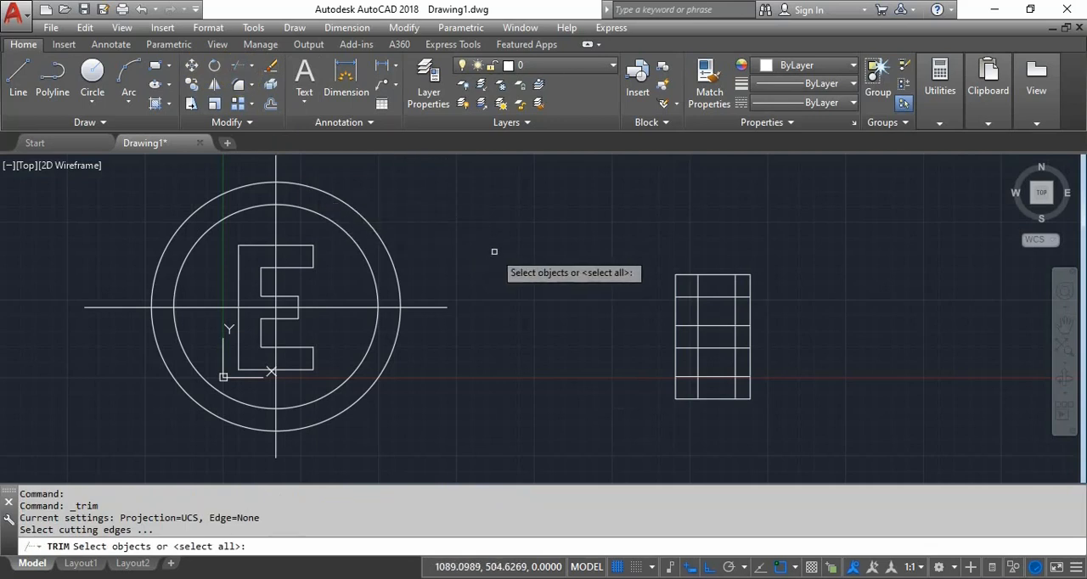
left_click(710, 297)
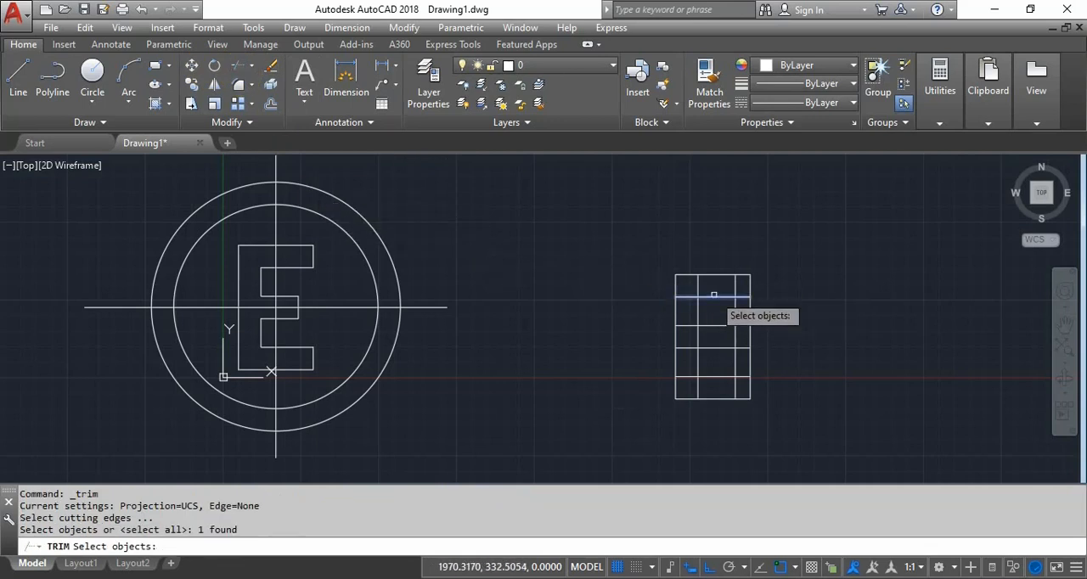
left_click(727, 376)
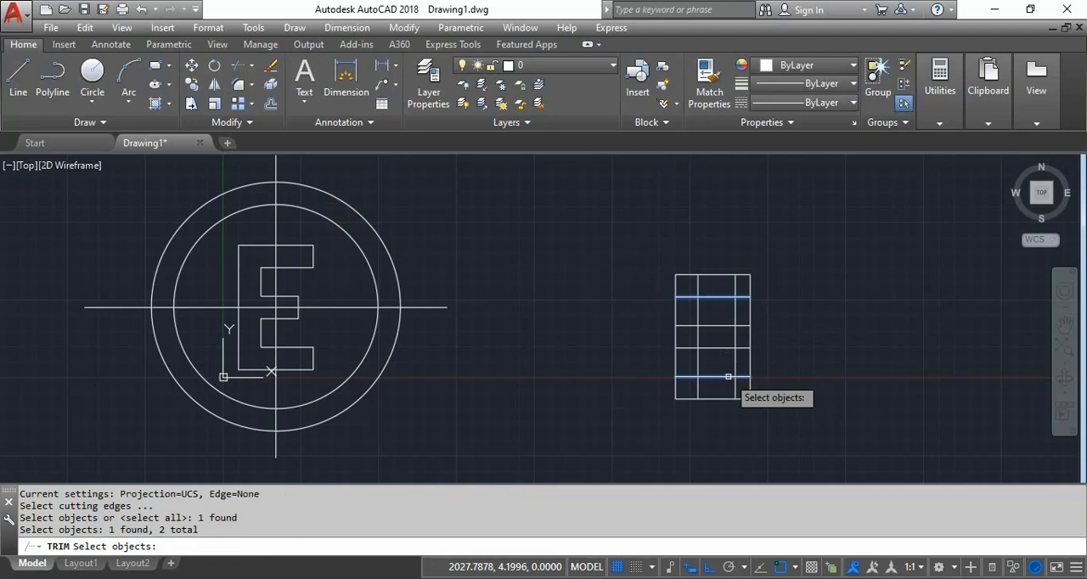
key("Return")
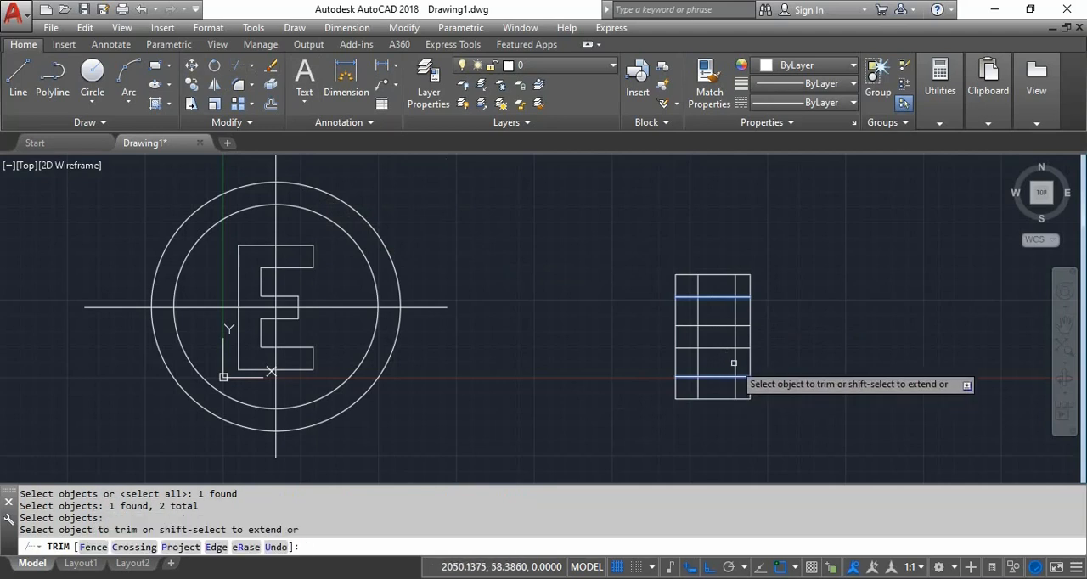
left_click(752, 314)
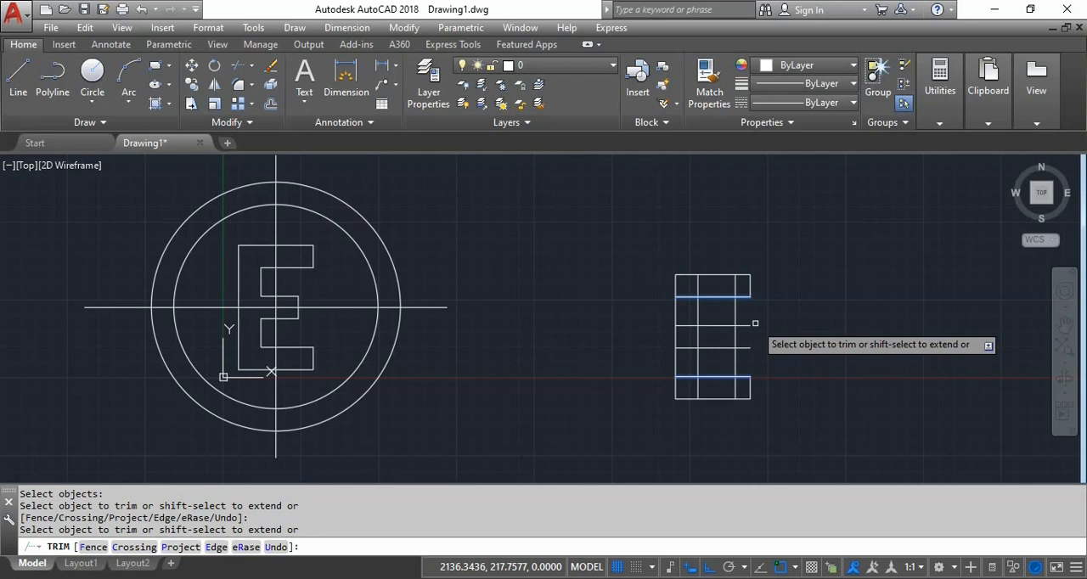
key("Return")
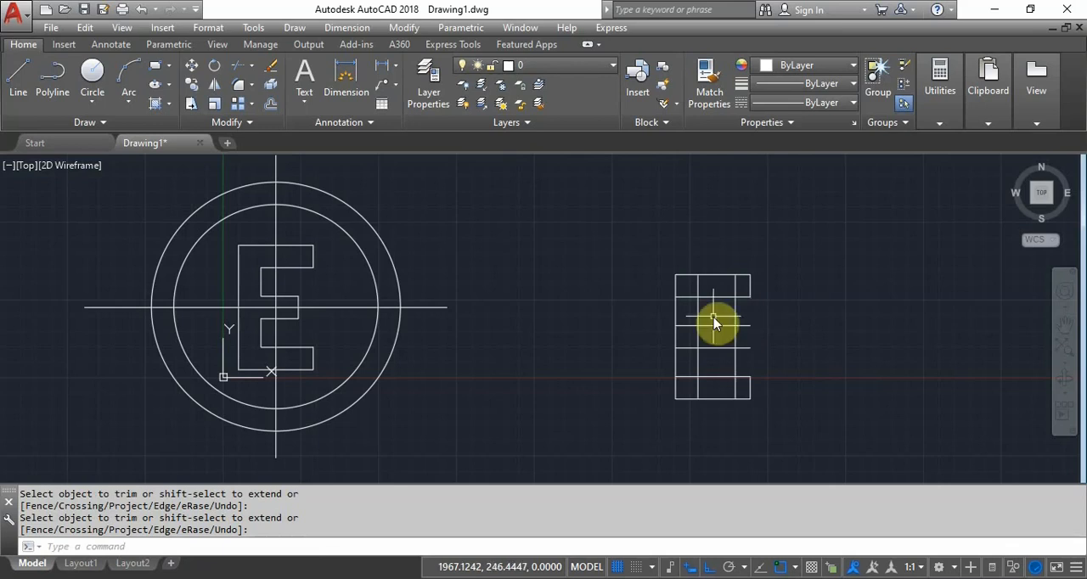
- Start a Trim with the two inner vertical and four inner horizontal lines of the grid as cutting edges
type("tr")
key("Return")
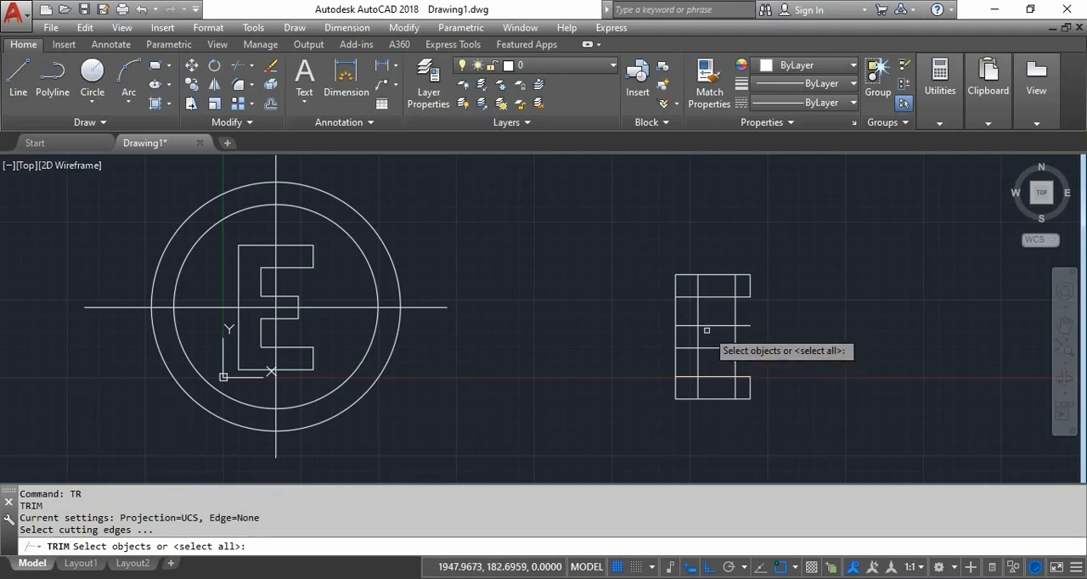
left_click(735, 338)
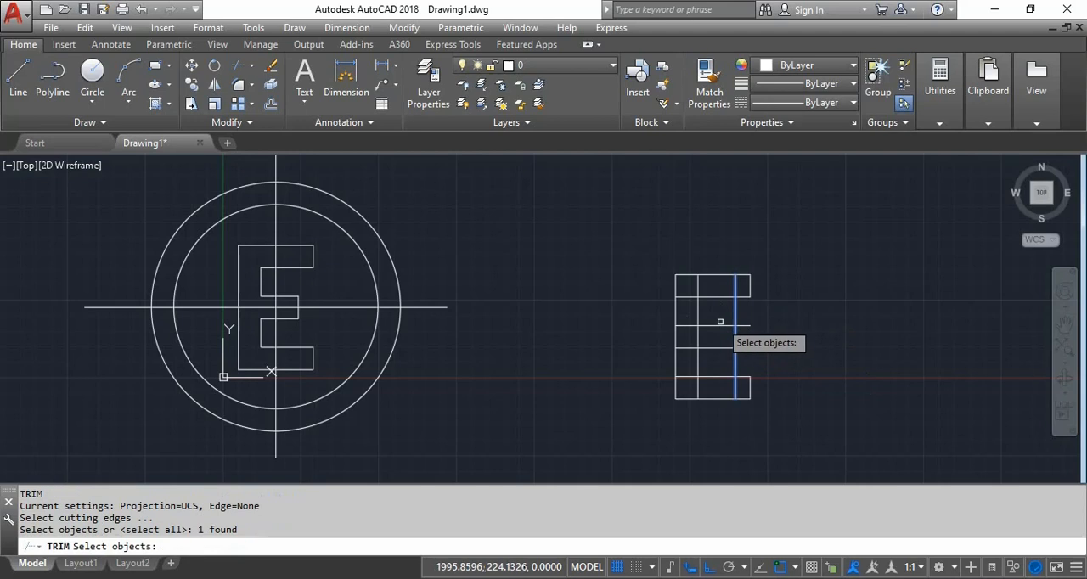
left_click(717, 326)
left_click(712, 332)
left_click(714, 342)
left_click(706, 352)
left_click(709, 376)
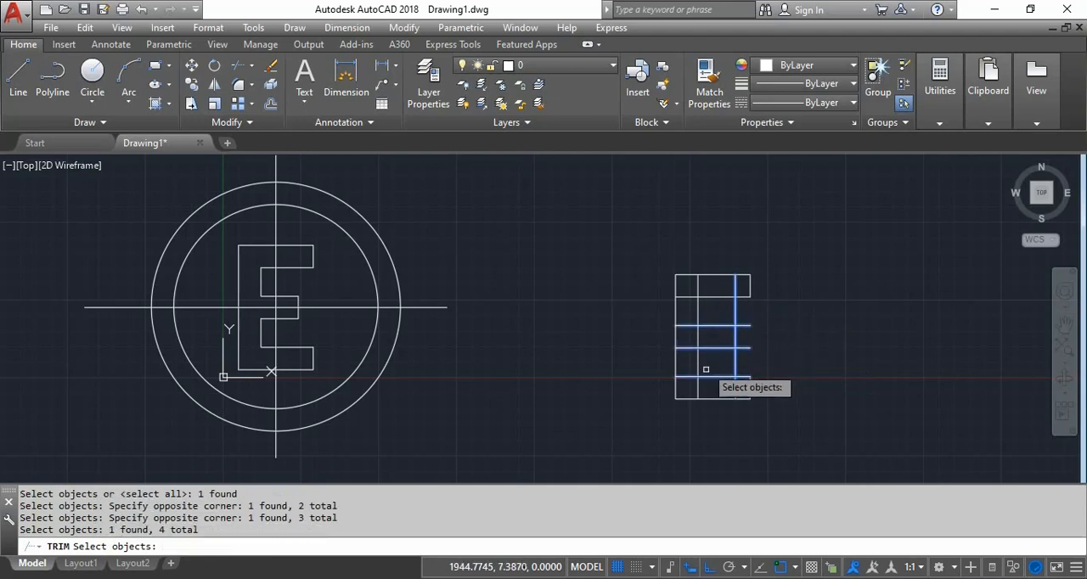
left_click(709, 296)
left_click(698, 307)
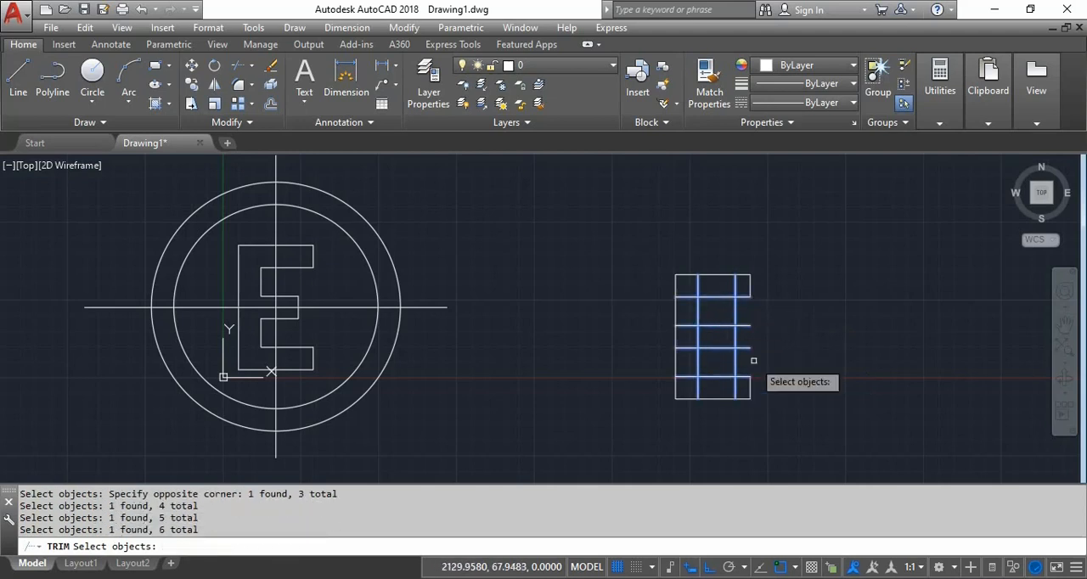
key("Return")
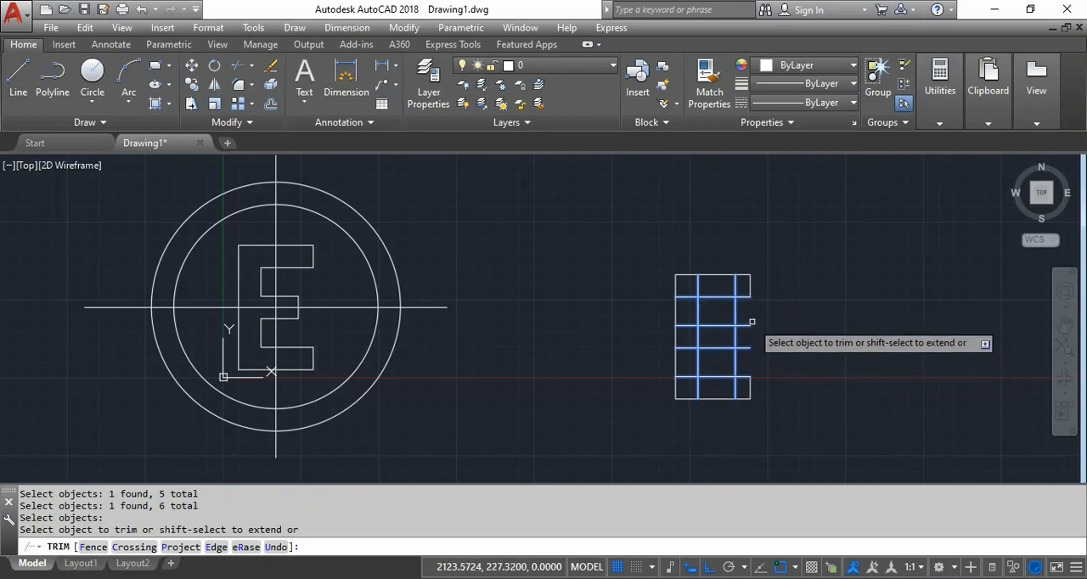
- Trim the middle arm's lines beyond the inner right vertical, and remove that vertical's pieces above and below the middle arm
left_click(749, 321)
left_click(751, 352)
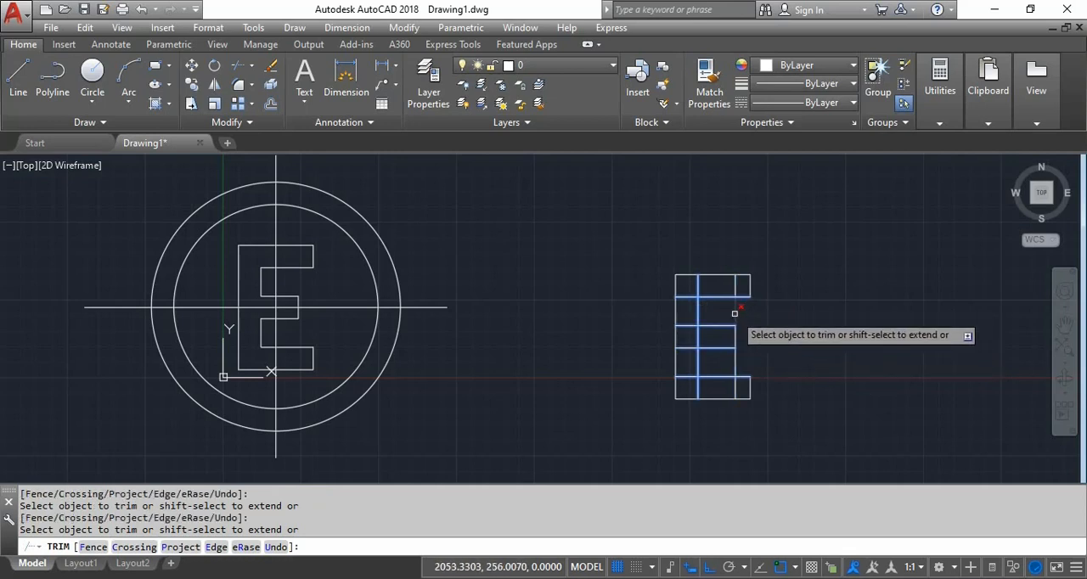
left_click(734, 285)
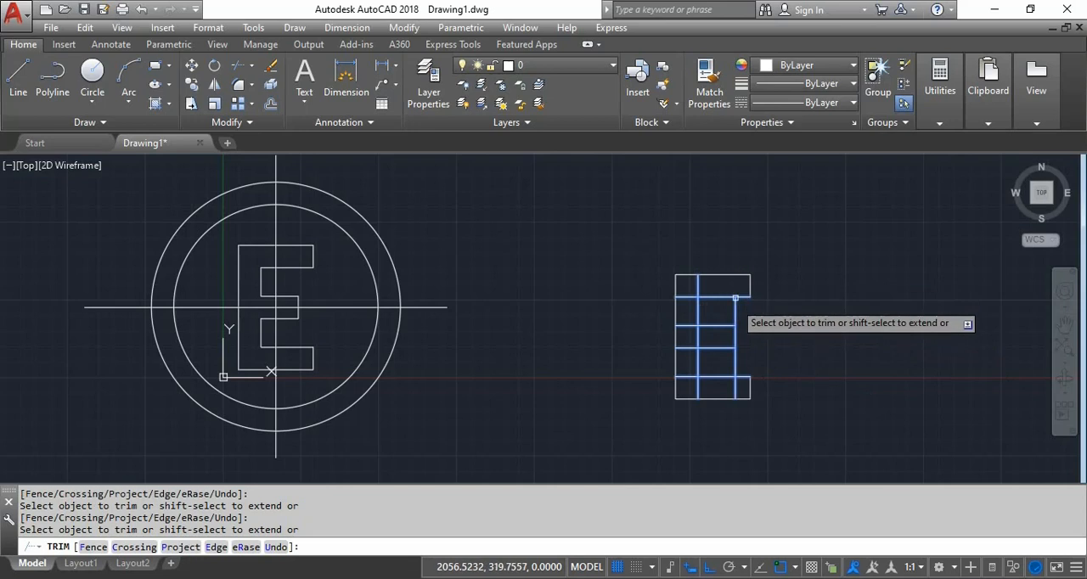
left_click(734, 387)
left_click(736, 363)
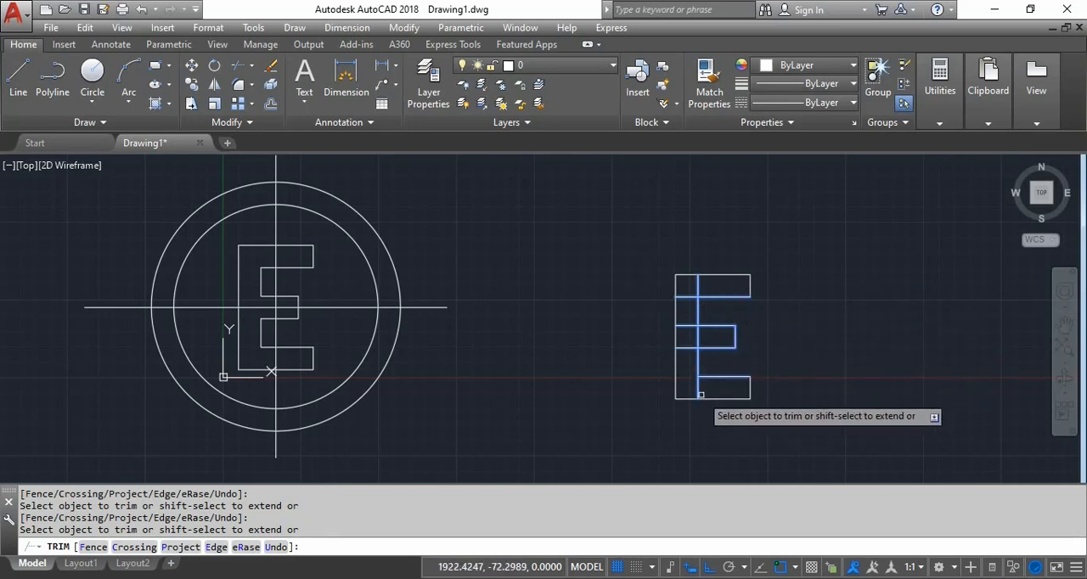
- Trim the leftover horizontal pieces crossing the E's left stem to leave a clean E outline
left_click(687, 349)
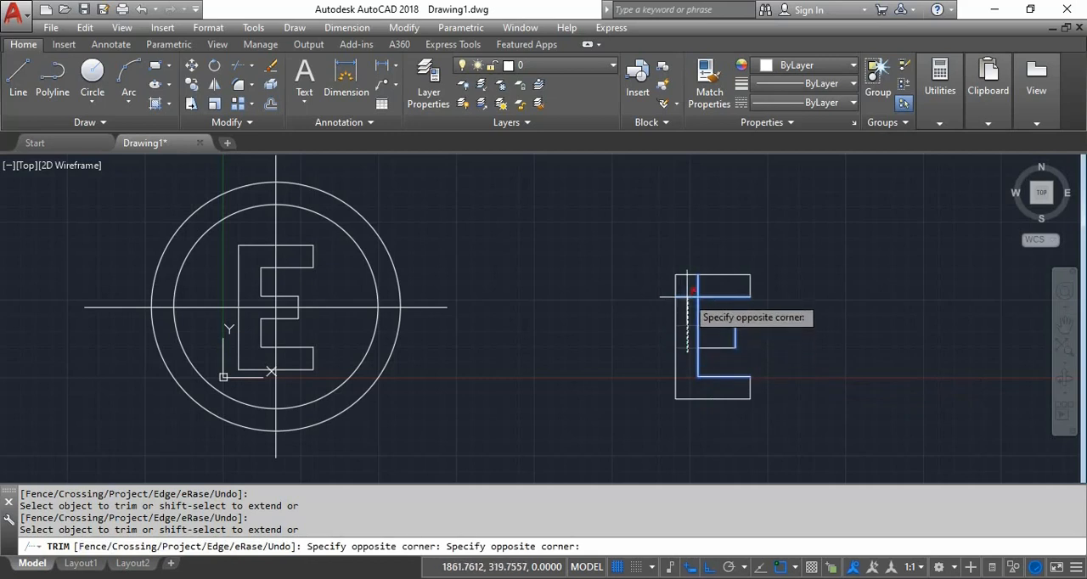
left_click(690, 290)
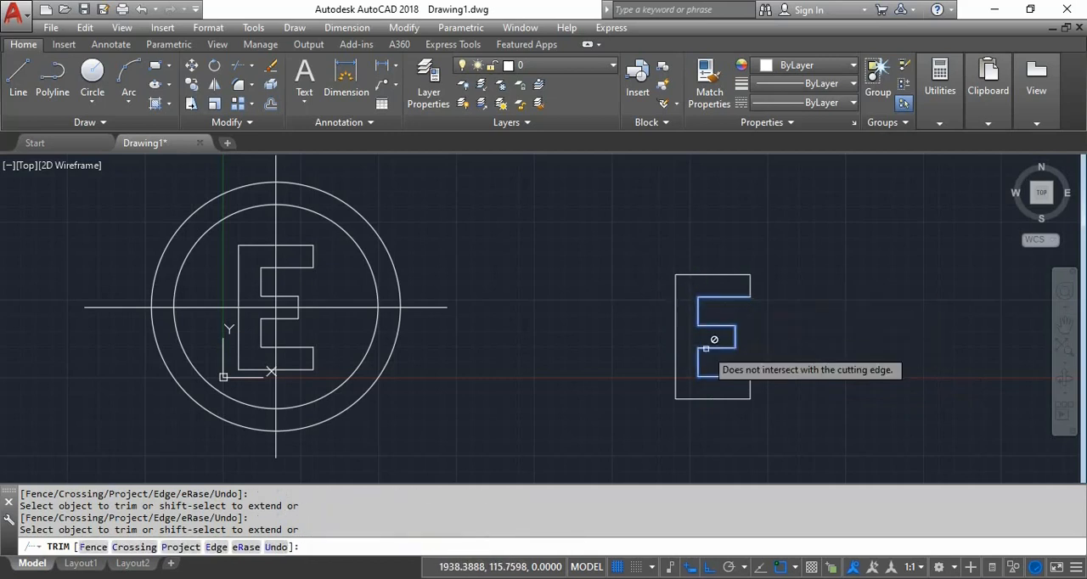
key("Return")
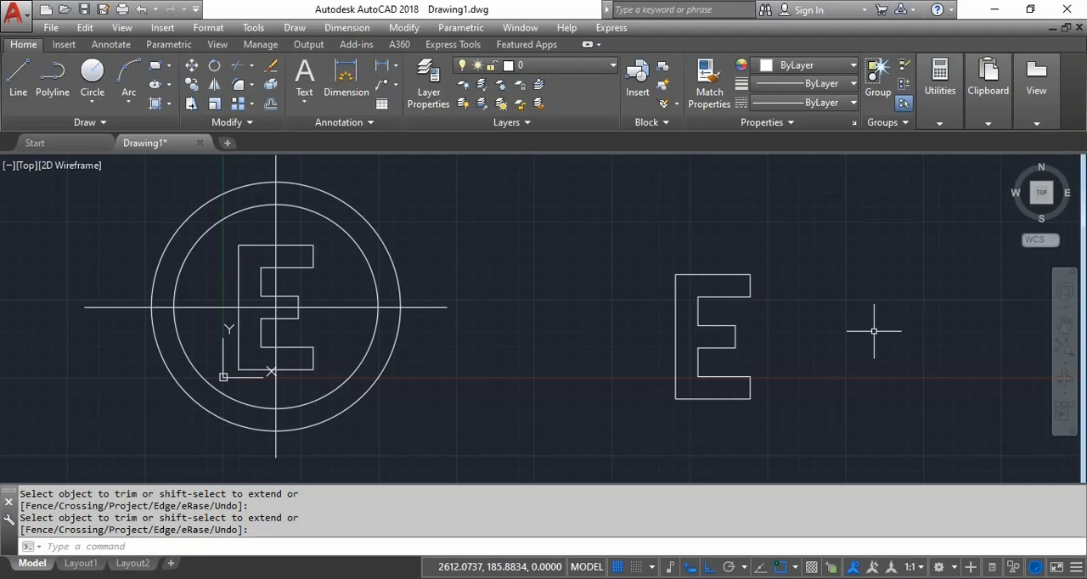
- Draw a vertical line to the right of the second E and a horizontal line crossing it near its lower end
key("Escape")
middle_click_drag(873, 331, 509, 308)
type("L")
key("Return")
left_click(567, 208)
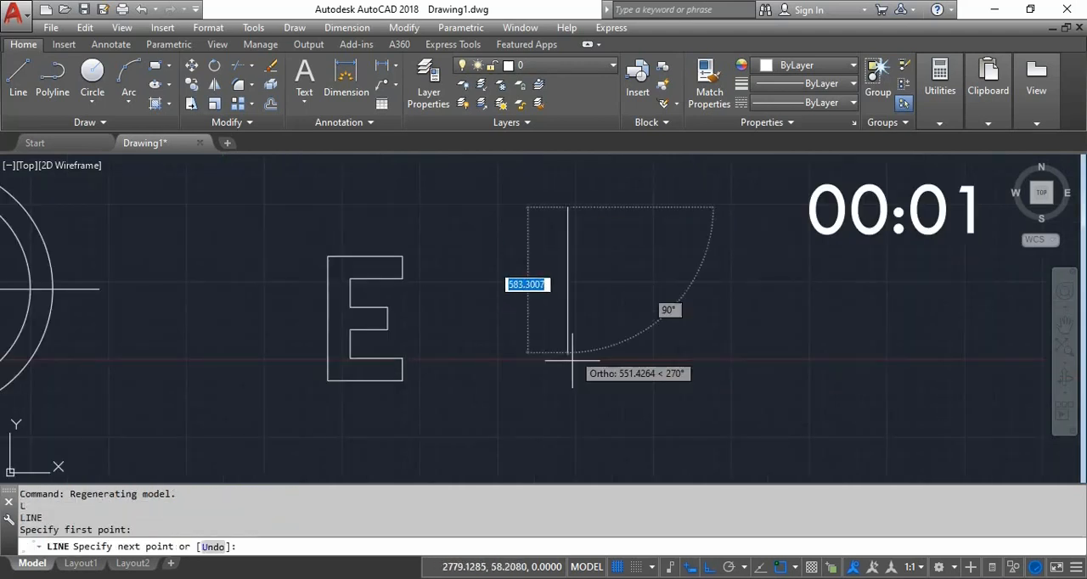
key("Return")
key("Return")
left_click(525, 384)
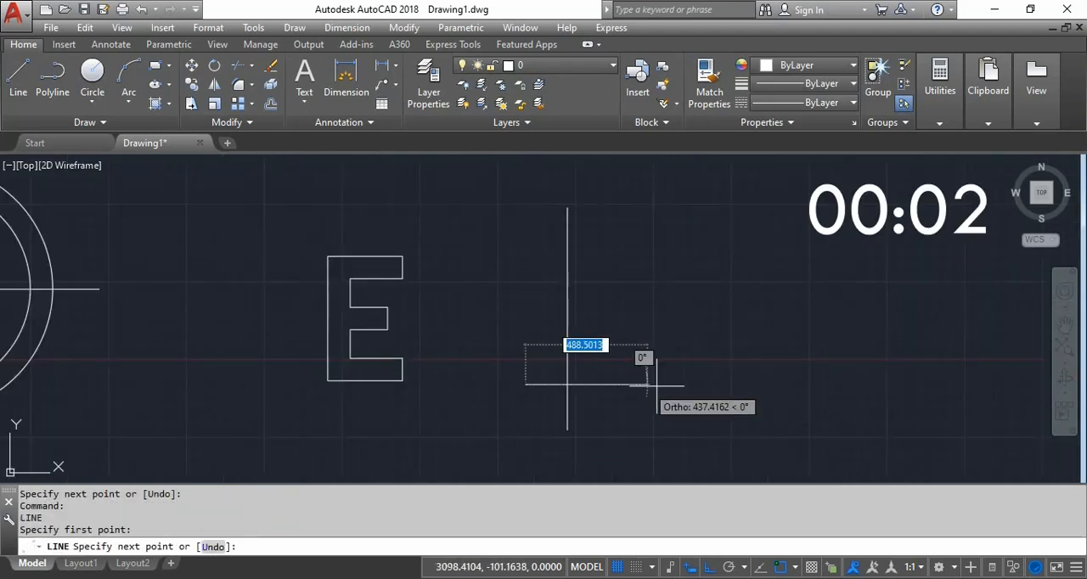
left_click(739, 400)
key("Return")
- Offset the new horizontal line upward by 90
type("o")
key("Return")
type("90")
key("Return")
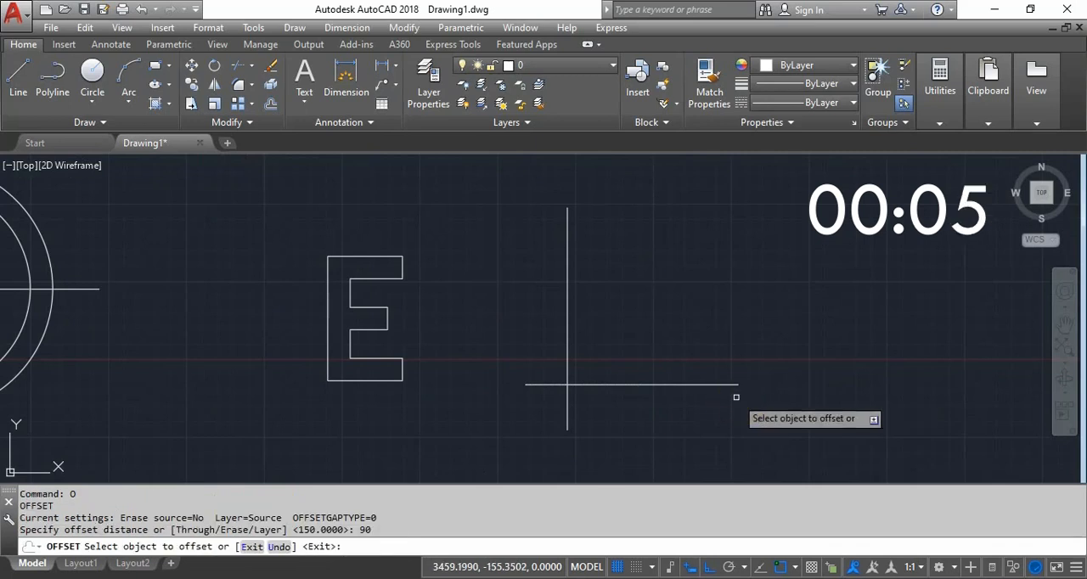
left_click(707, 382)
left_click(708, 342)
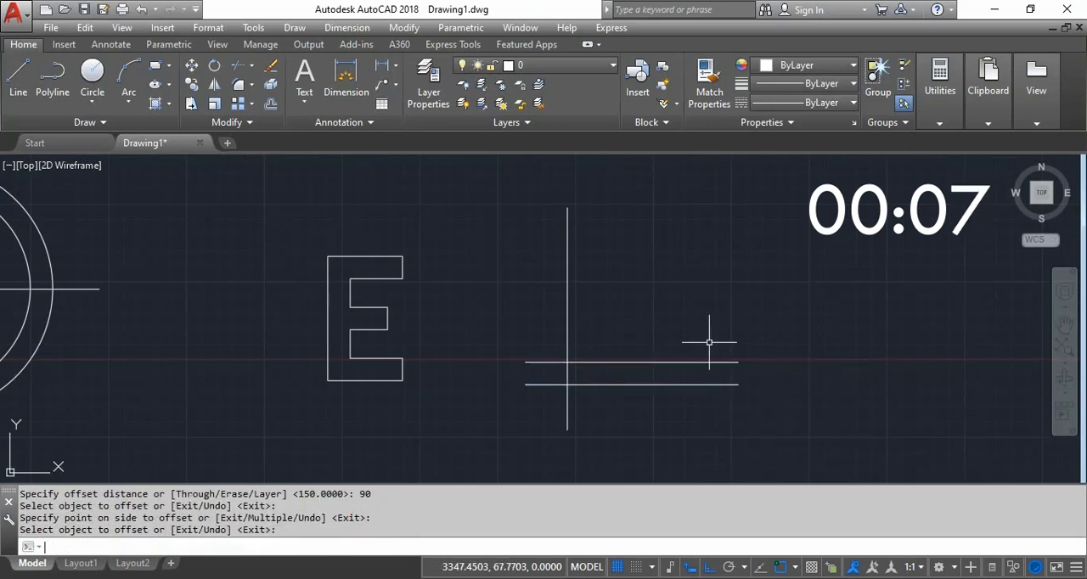
key("Return")
key("Return")
- Offset the upper of the two new horizontal lines upward by 115
type("115")
key("Return")
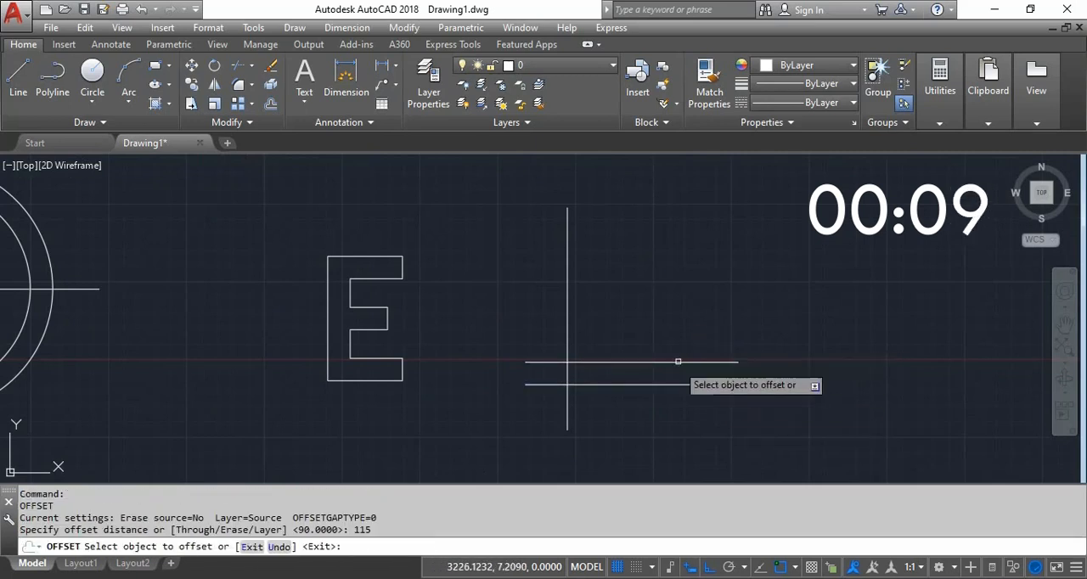
left_click(677, 363)
left_click(677, 303)
key("Return")
key("Return")
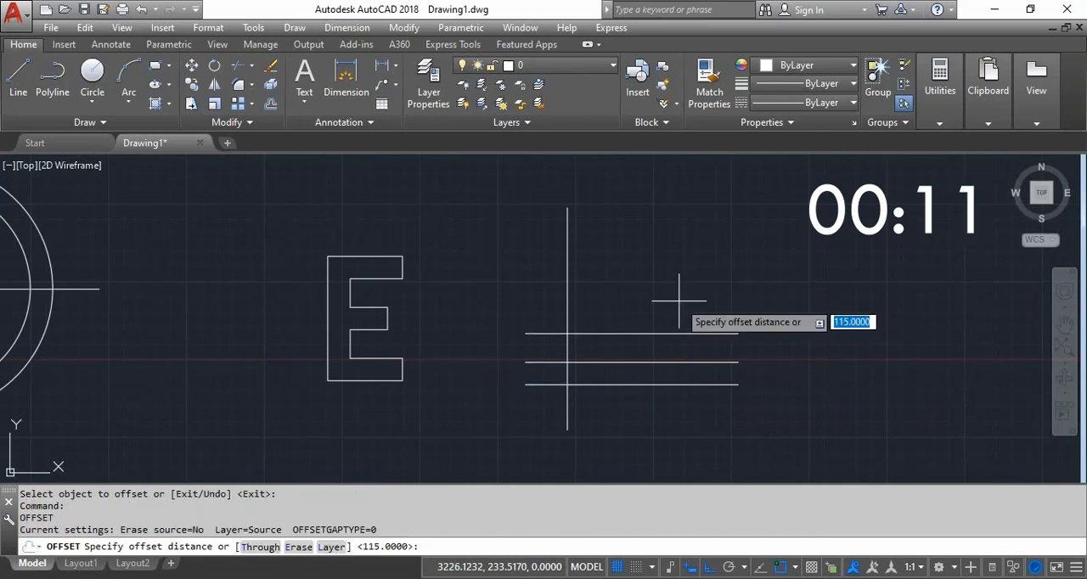
- Offset the third horizontal line upward by 90 and the new vertical line to the right by 90
type("90")
key("Return")
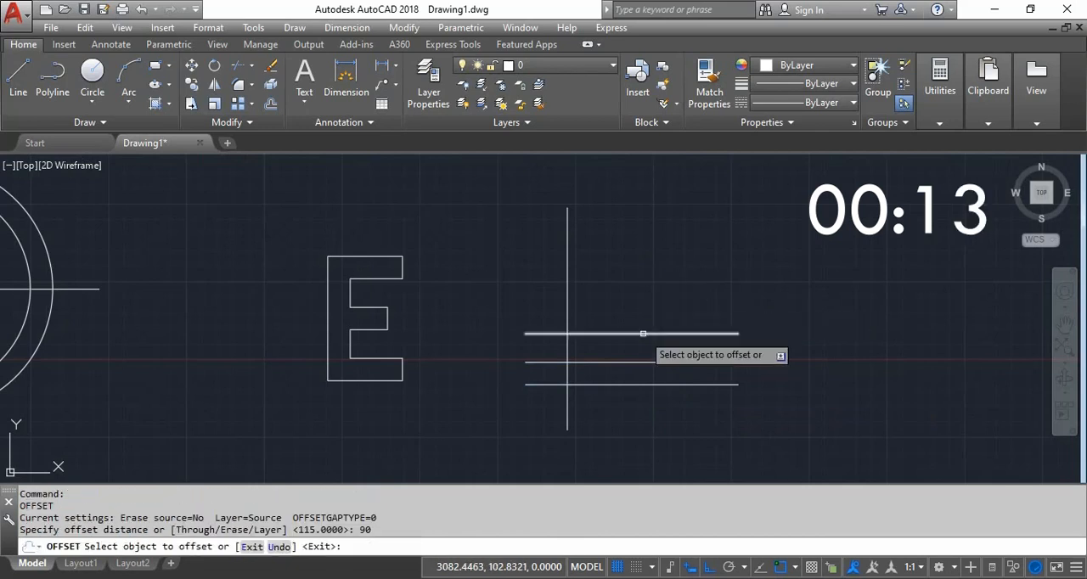
left_click(643, 332)
left_click(573, 296)
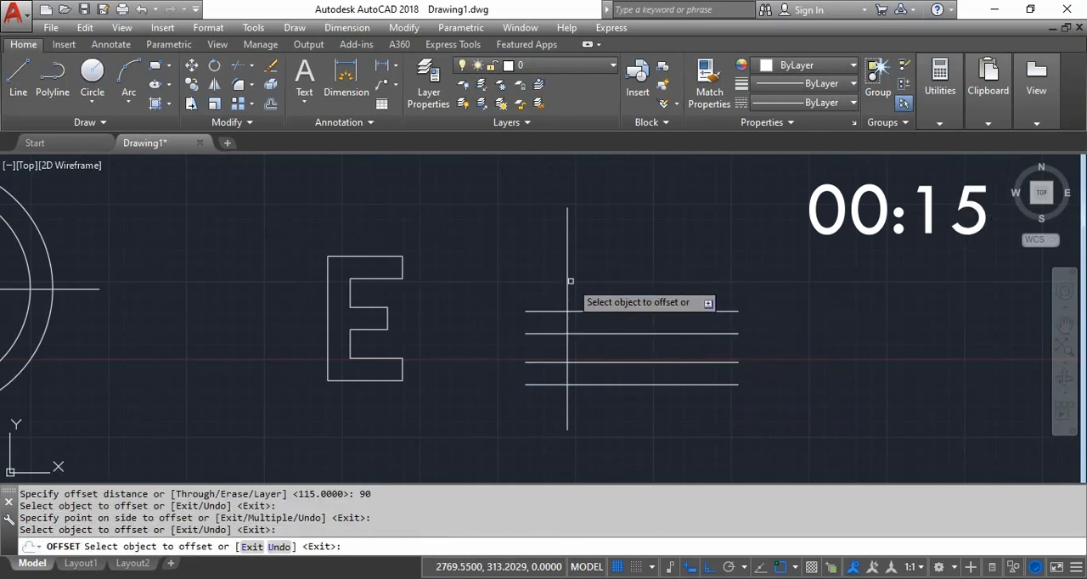
left_click(567, 294)
left_click(641, 274)
key("Return")
- Offset the fourth horizontal line upward by 115
key("Return")
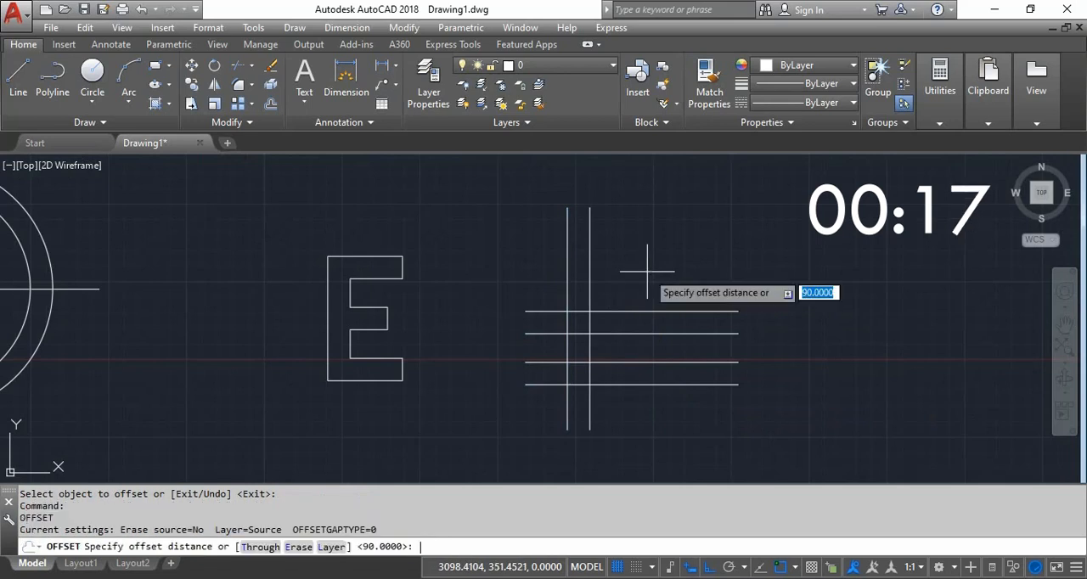
type("115")
key("Return")
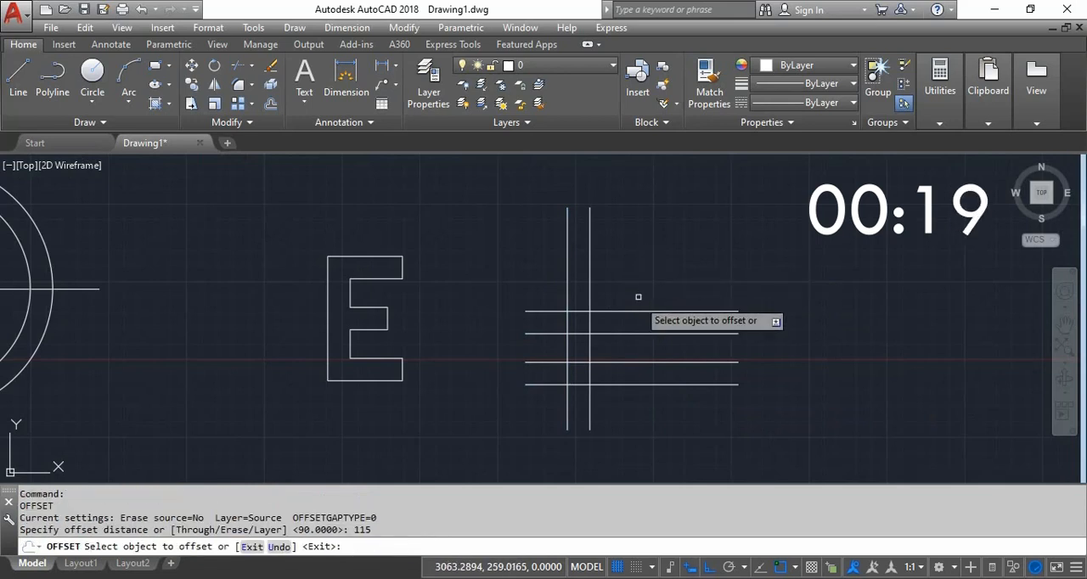
left_click(636, 304)
left_click(645, 311)
left_click(647, 276)
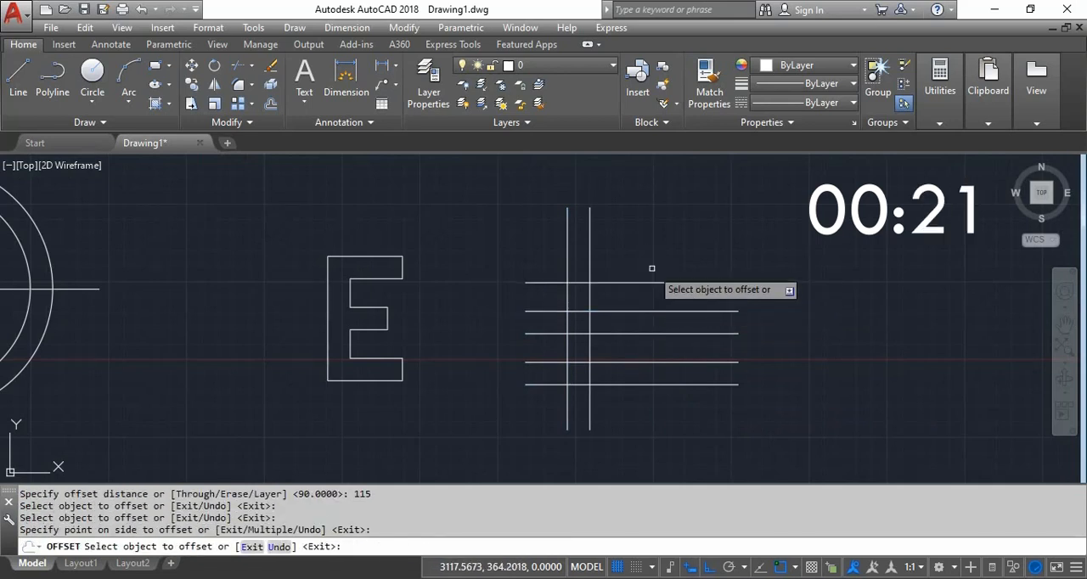
key("Return")
- Offset the fifth horizontal line upward by 90 to complete the six horizontal construction lines
key("Return")
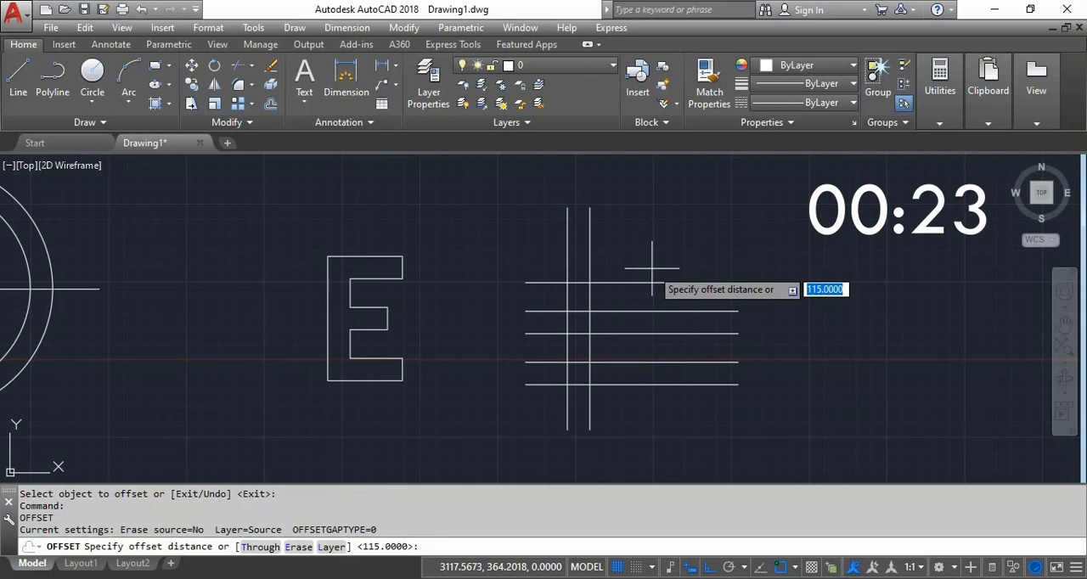
type("90")
key("Return")
left_click(642, 281)
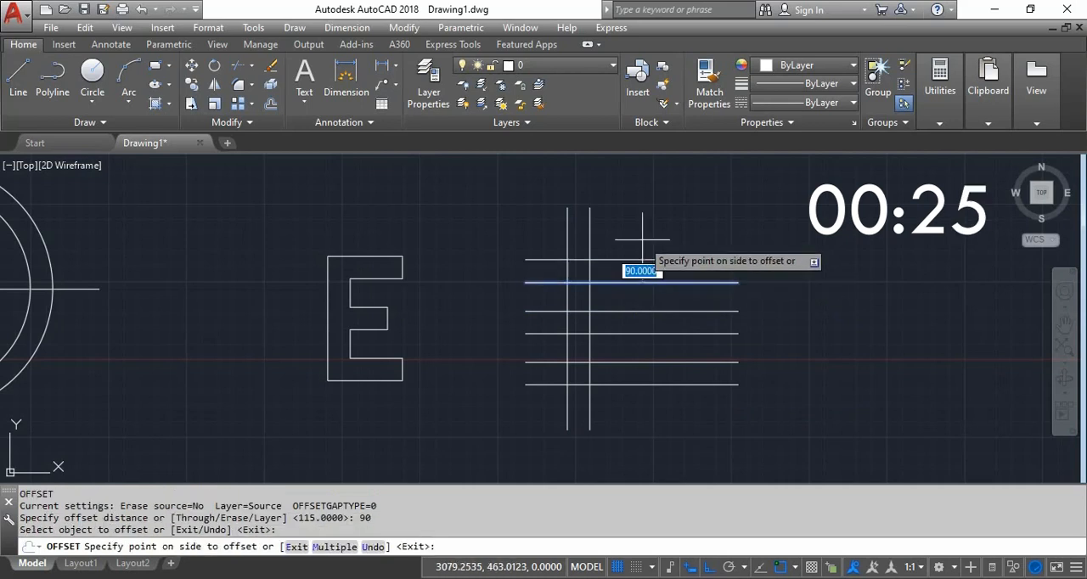
left_click(638, 234)
- Offset the second vertical line of the new grid to the right by 210
key("Return")
key("Return")
type("210")
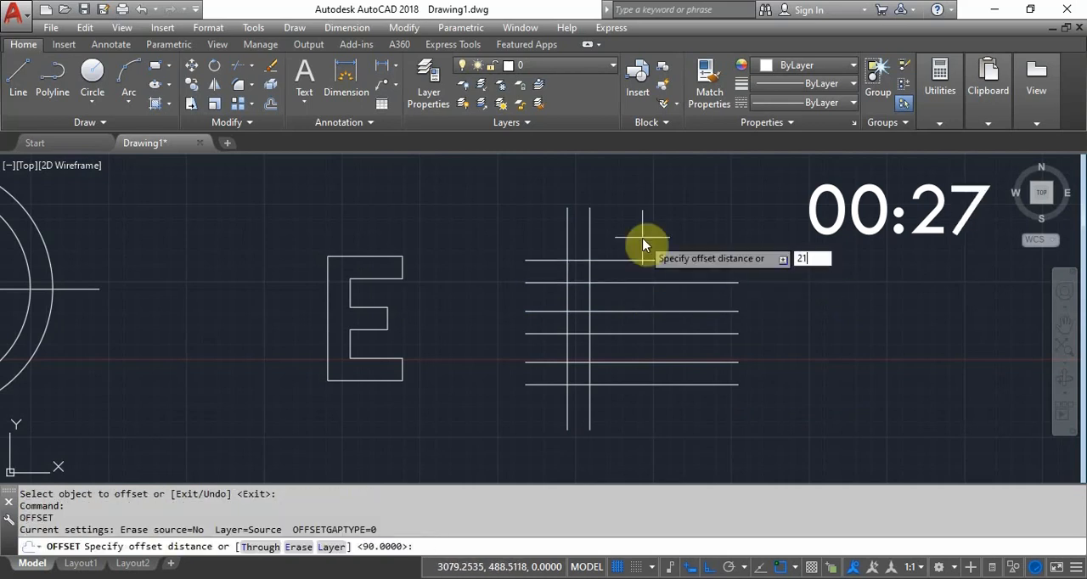
key("Return")
left_click(589, 232)
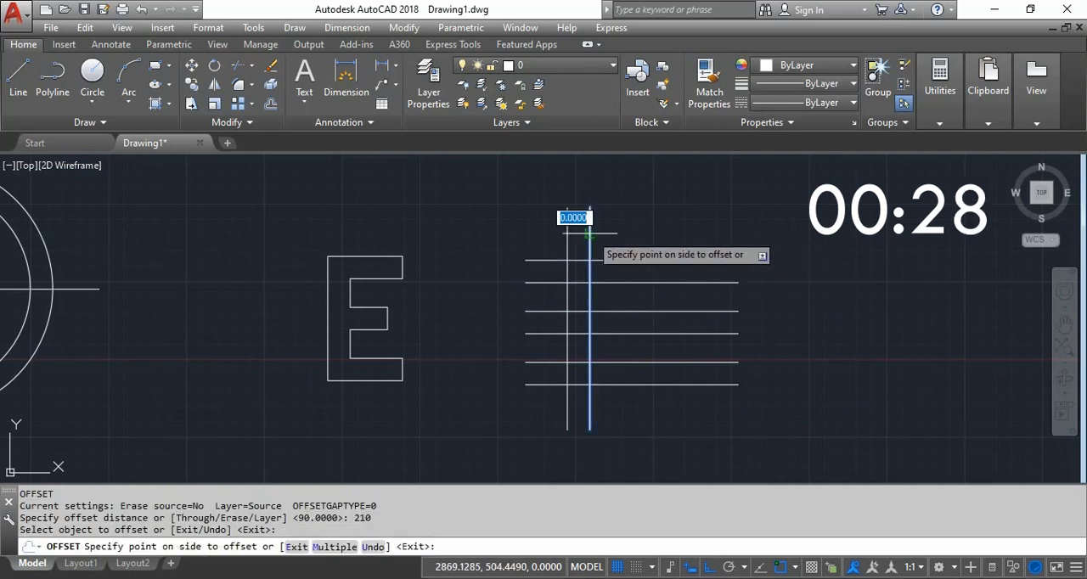
left_click(654, 225)
key("Return")
- Offset the same second vertical line to the right by 150 for the middle arm's end
key("Return")
type("150")
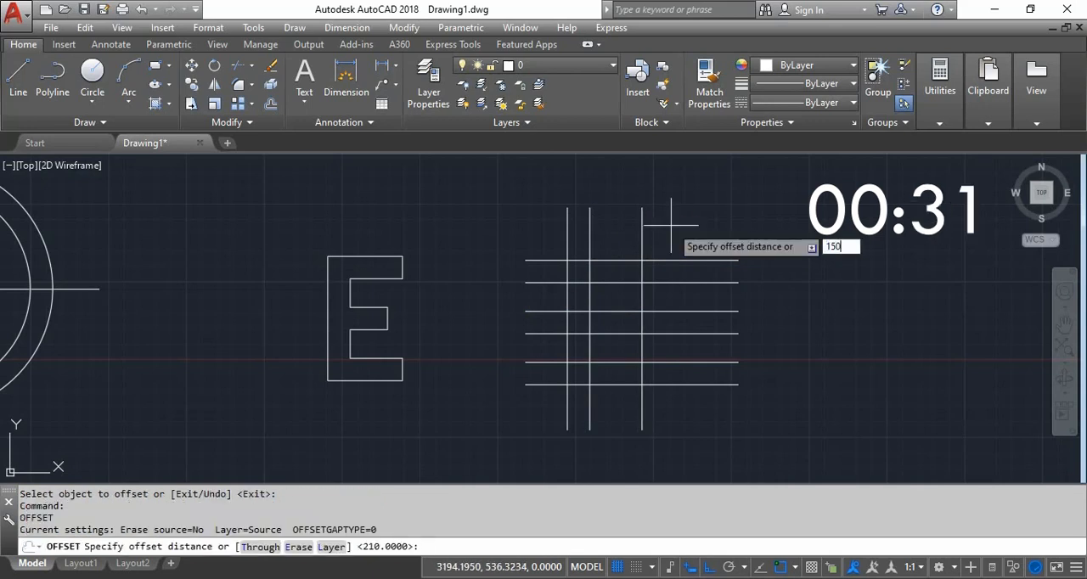
key("Return")
left_click(589, 279)
left_click(637, 263)
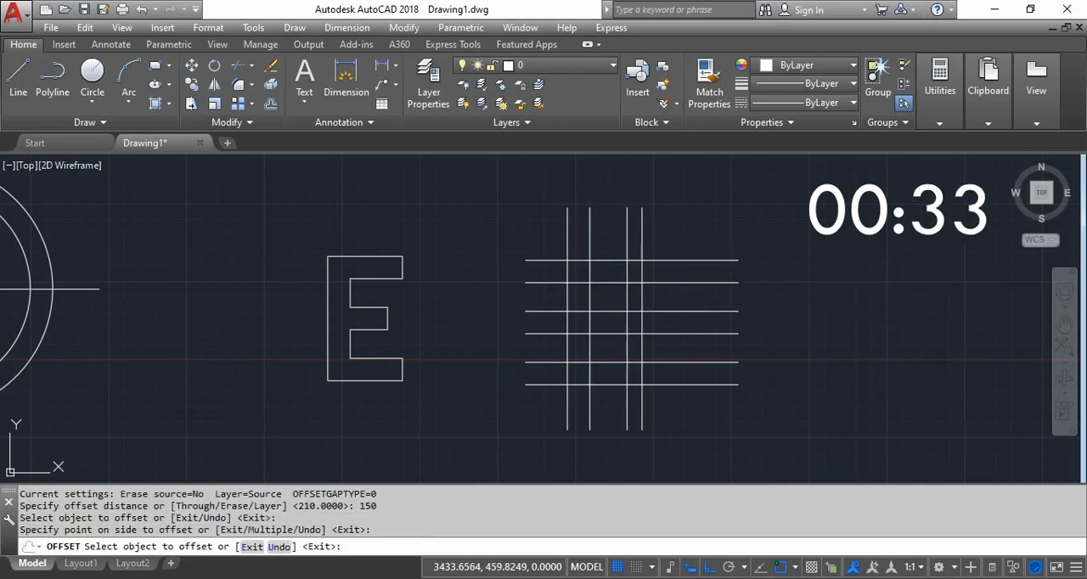
- Trim the line ends projecting below and to the right of the grid, using all its lines as cutting edges
key("Return")
type("tr")
key("Return")
left_click(709, 204)
left_click(538, 431)
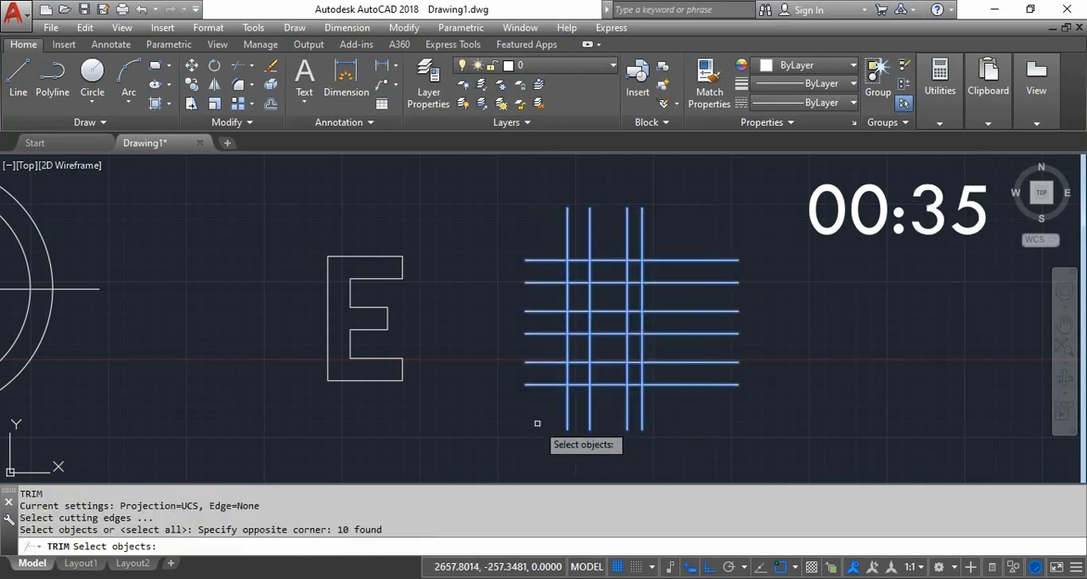
key("Return")
left_click(662, 403)
left_click(528, 441)
left_click(687, 402)
left_click(697, 260)
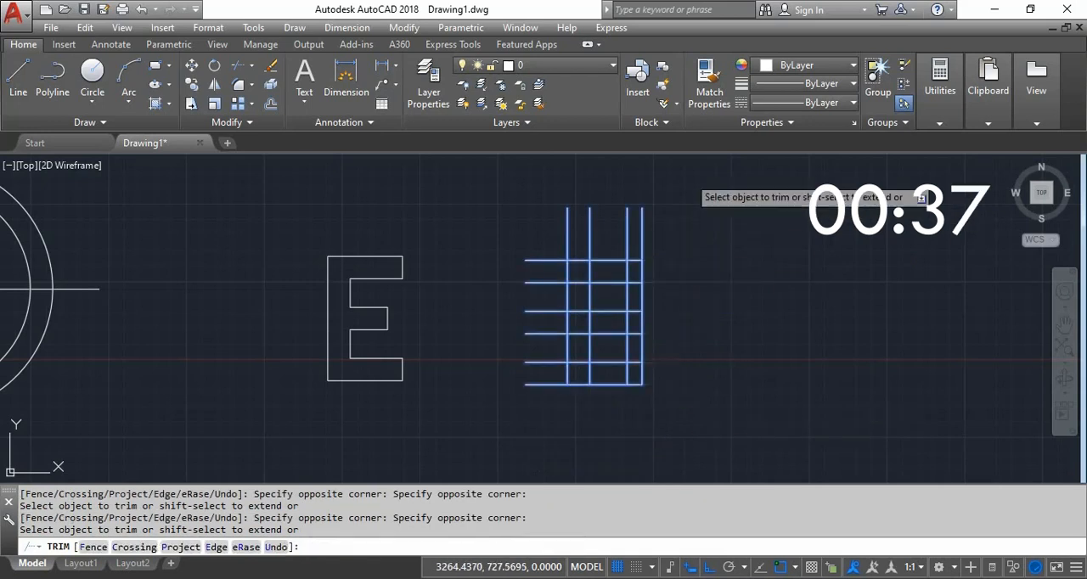
- Trim the line ends projecting above and to the left of the grid
left_click(688, 177)
left_click(549, 224)
left_click(538, 223)
left_click(514, 429)
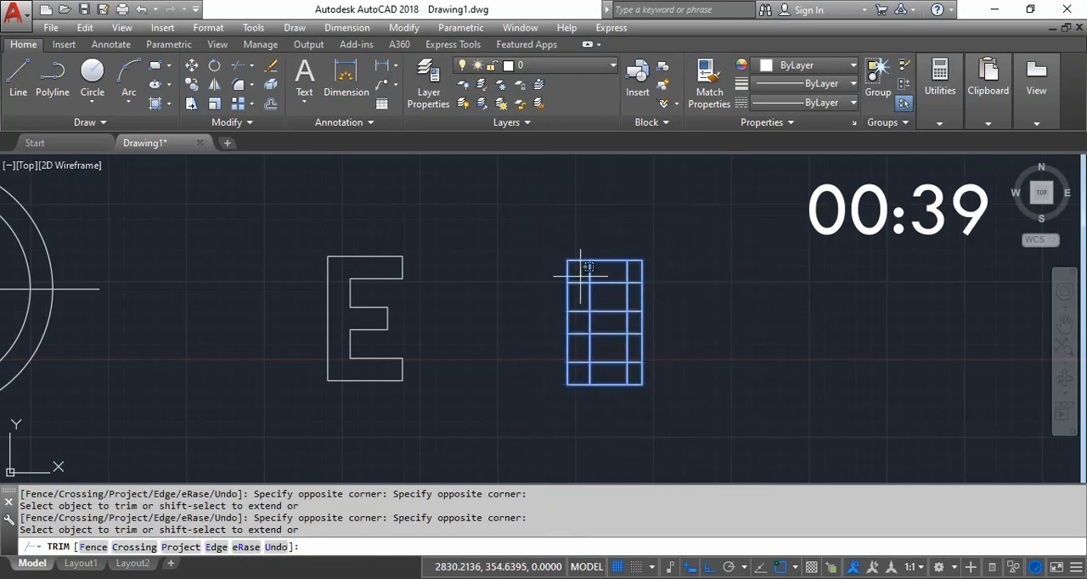
- Trim the horizontal lines inside the E's stem and the second vertical line where it crosses the three arms
left_click(585, 268)
left_click(571, 388)
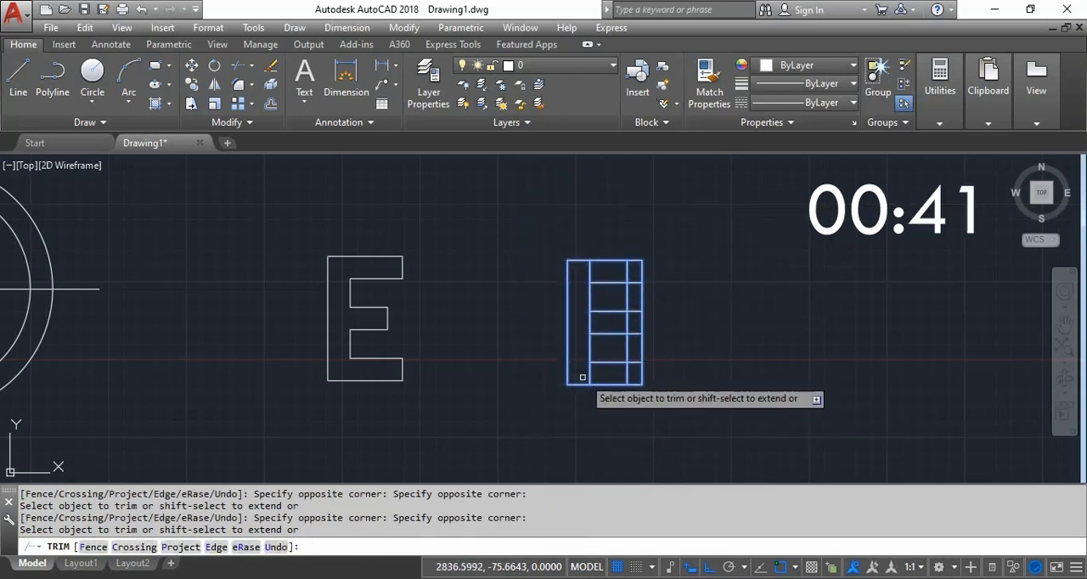
left_click(588, 376)
left_click(589, 317)
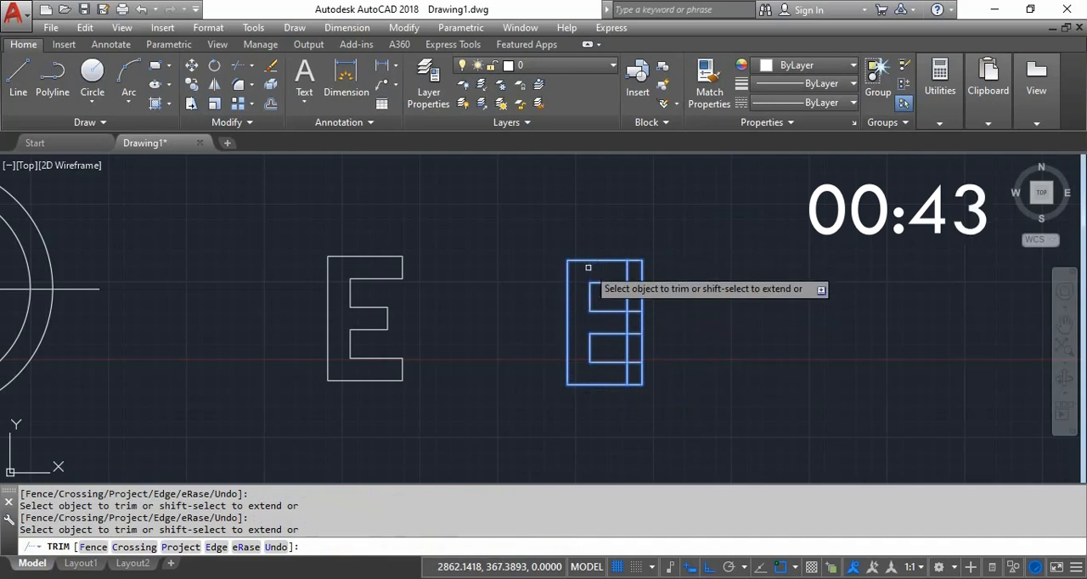
left_click(586, 266)
- Trim the surplus segments of the two rightmost vertical lines and the horizontal stubs between them to finish the E outline
left_click(627, 268)
left_click(630, 295)
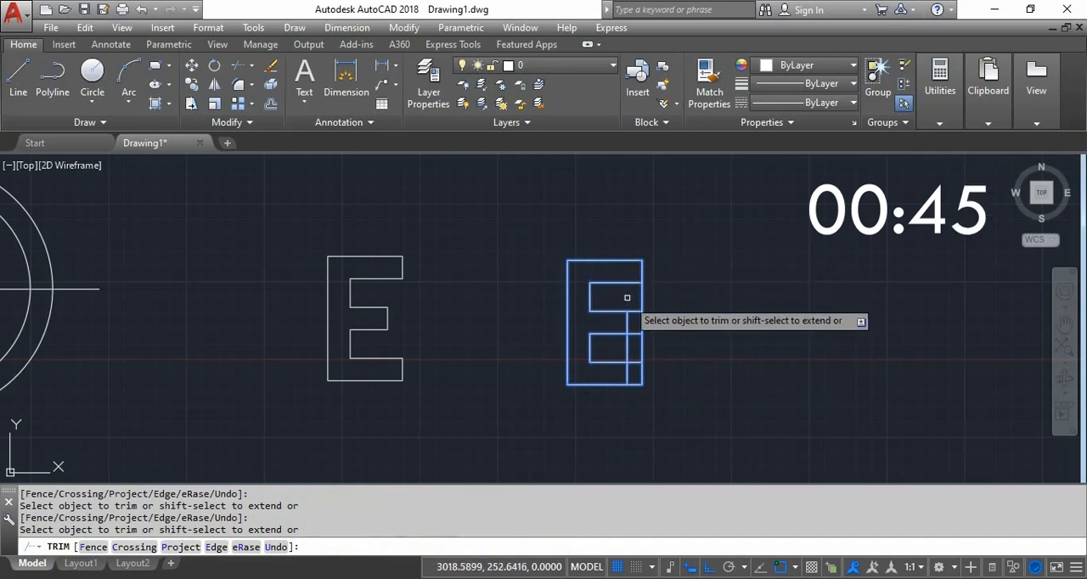
left_click(626, 376)
left_click(625, 354)
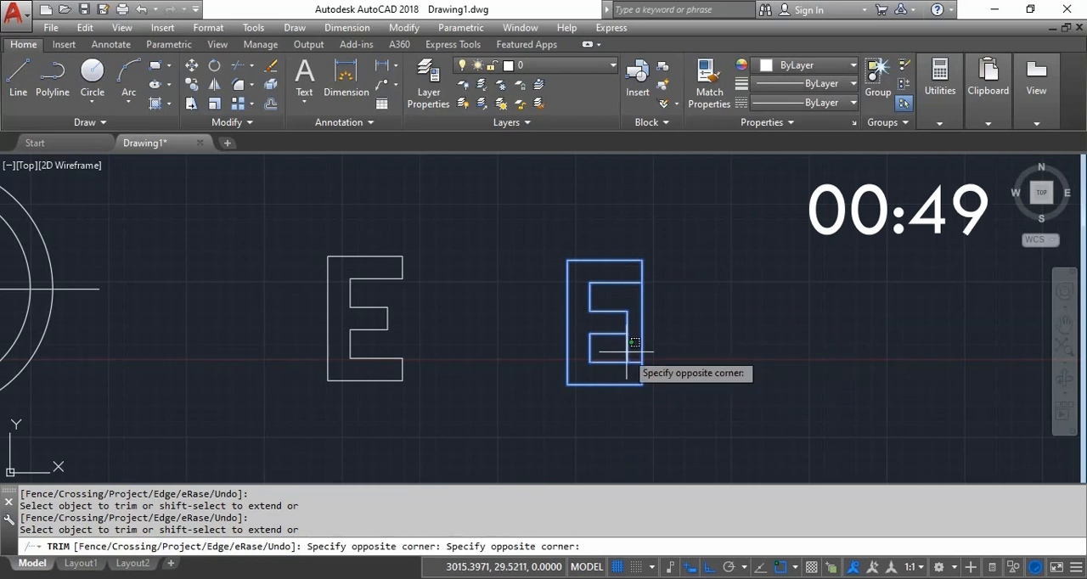
left_click(629, 340)
left_click(640, 338)
left_click(645, 315)
left_click(650, 308)
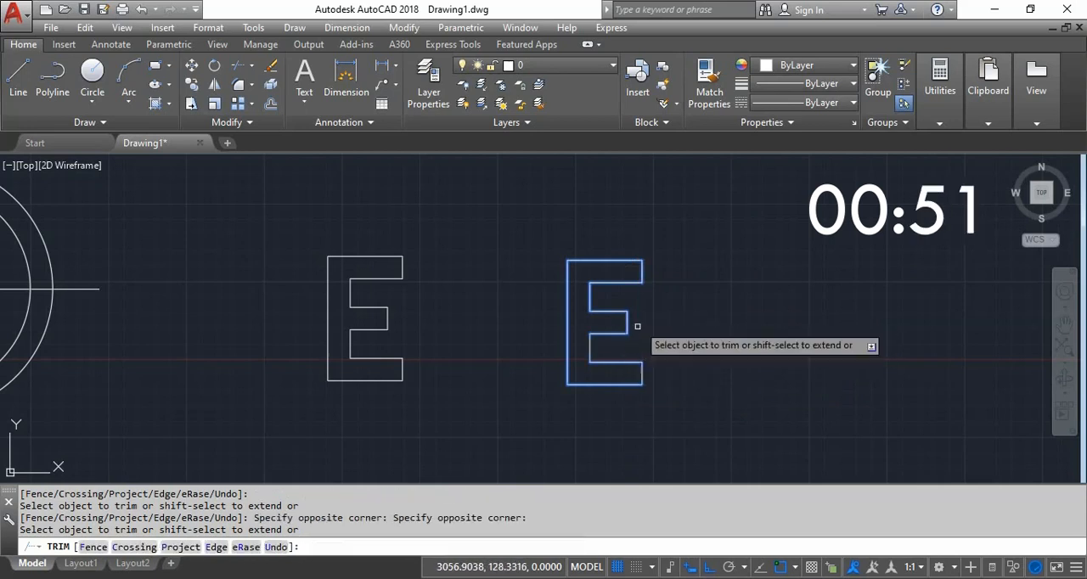
key("Return")
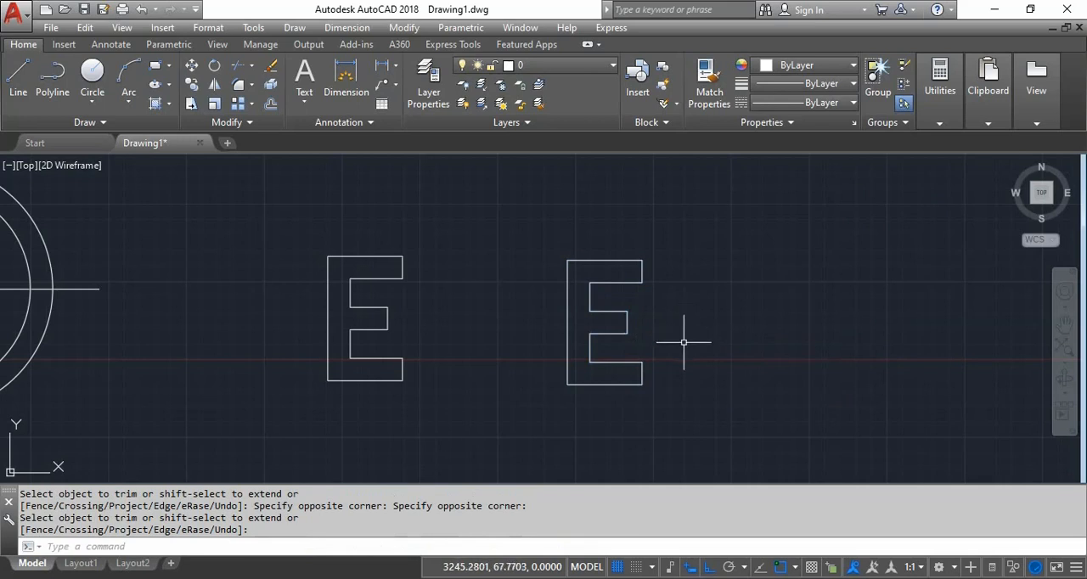
- Scale the circled E together with its circles and centre lines by a factor of 1/1000 about the circles' centre
scroll(636, 321, "down", 3)
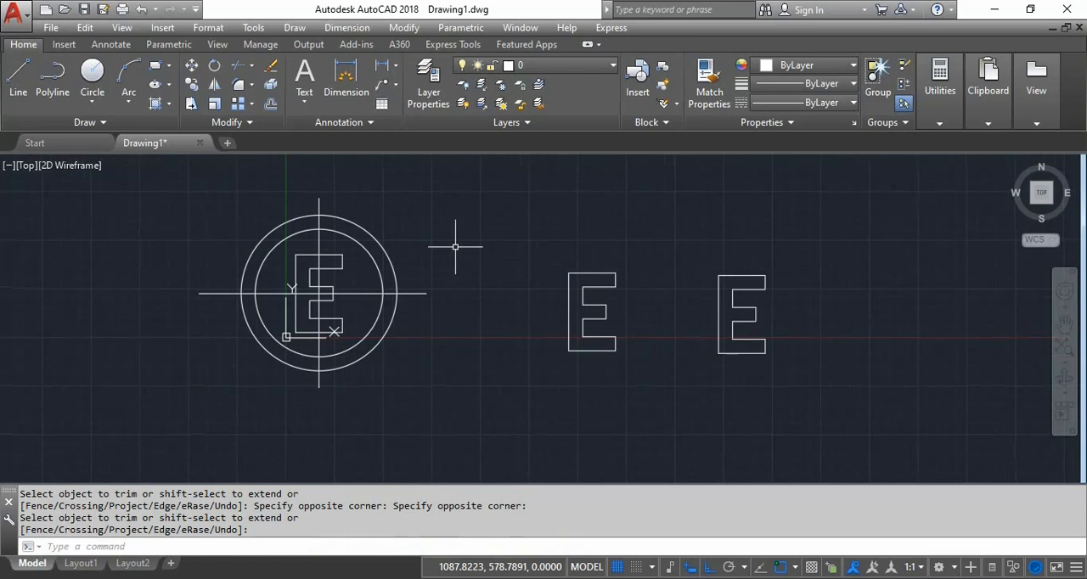
middle_click_drag(449, 255, 495, 252)
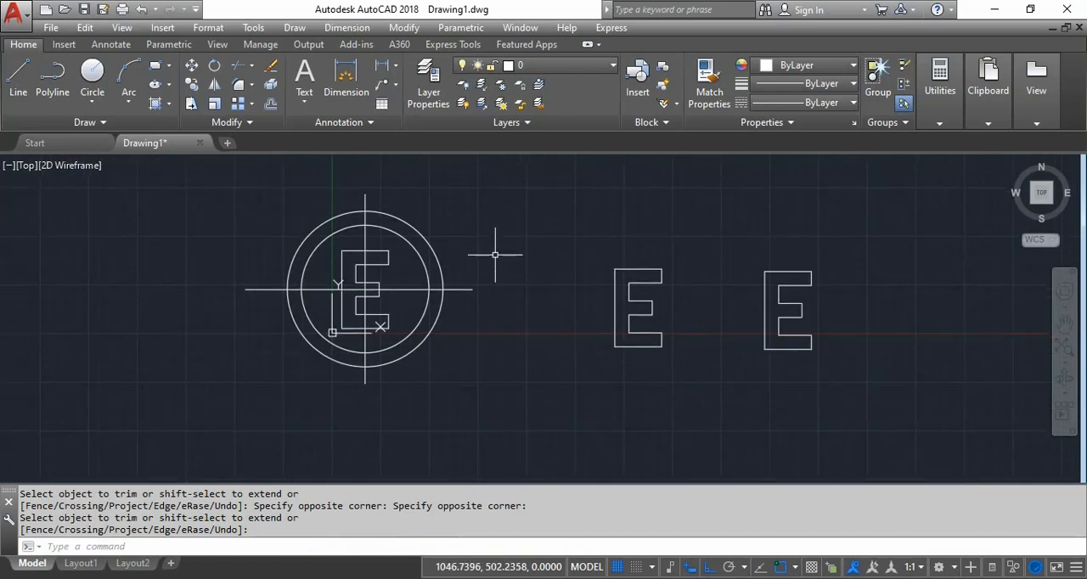
middle_click_drag(491, 253, 466, 270)
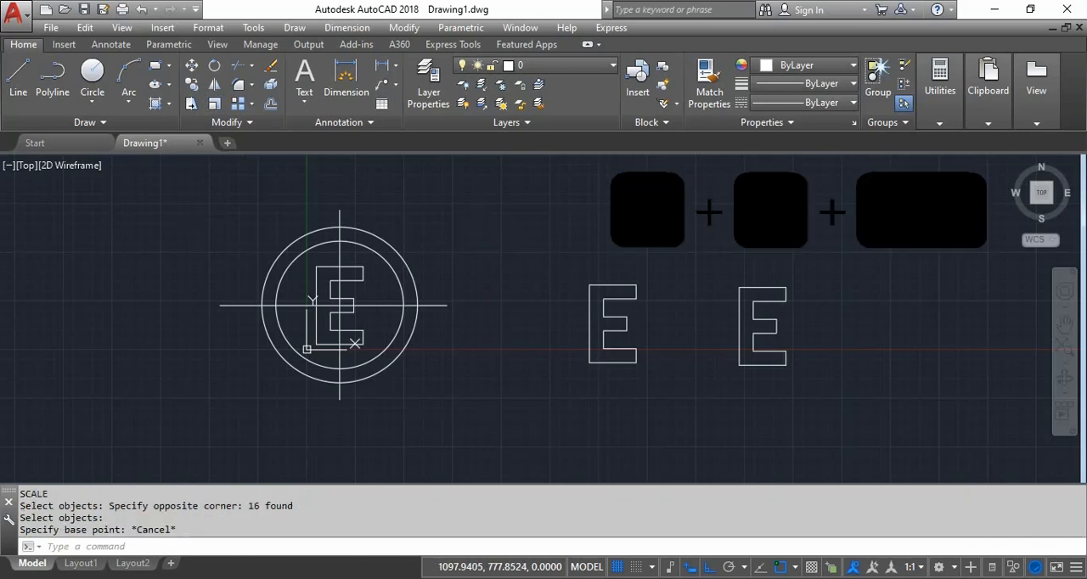
type("sc")
key("Return")
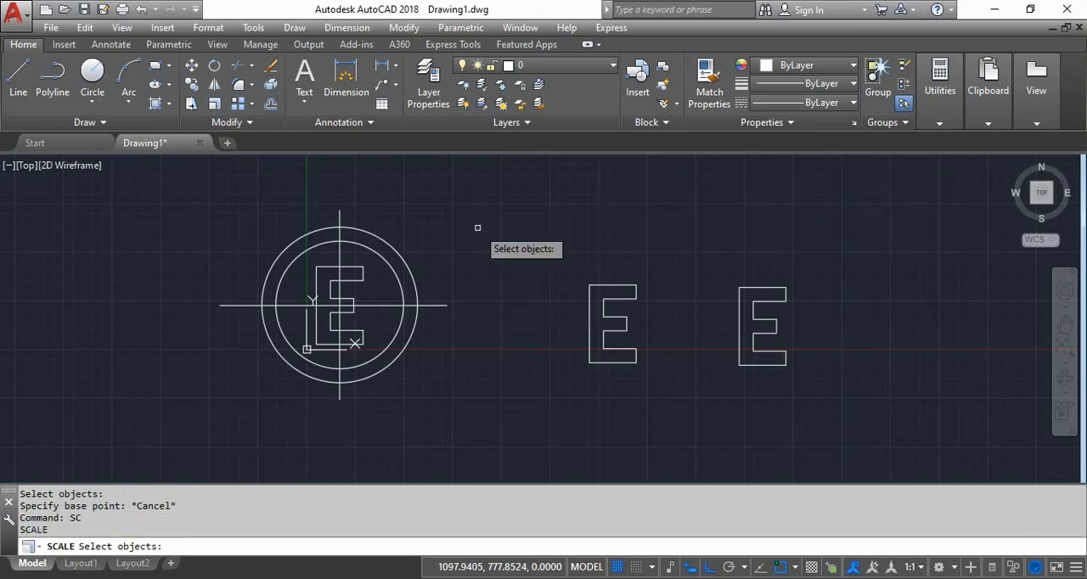
left_click(507, 188)
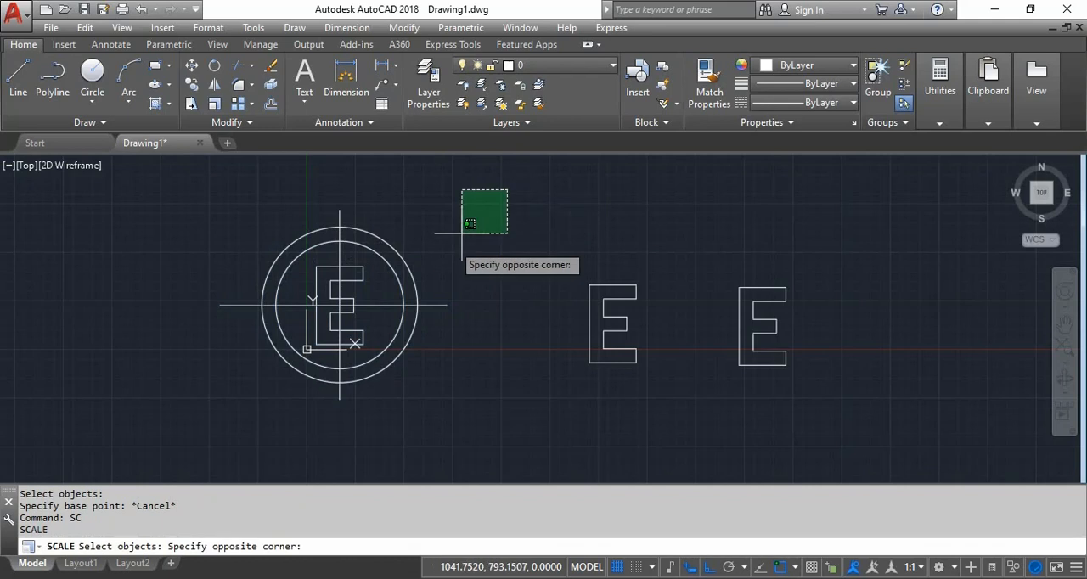
left_click(219, 384)
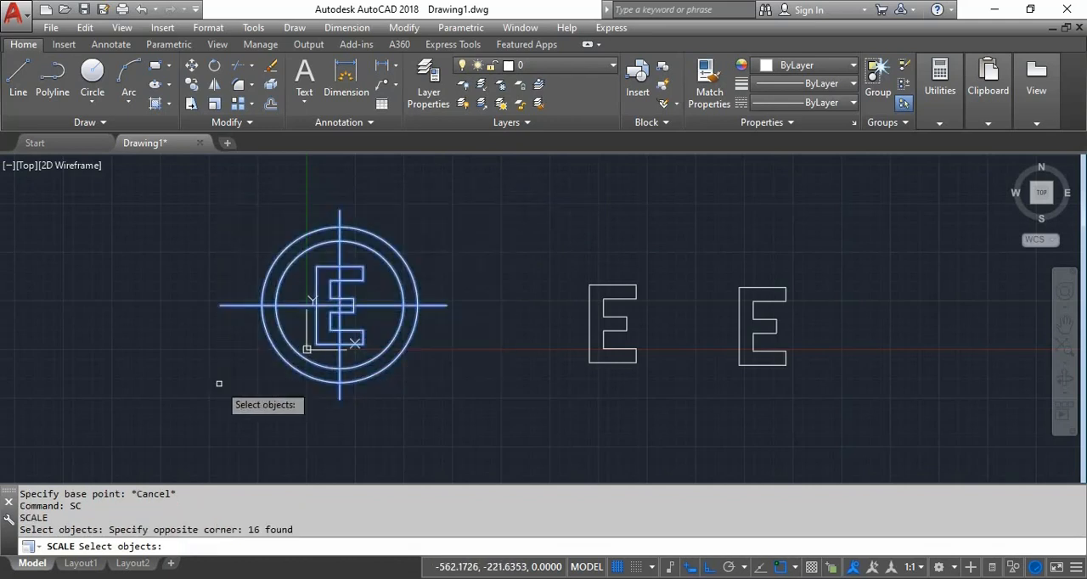
key("Return")
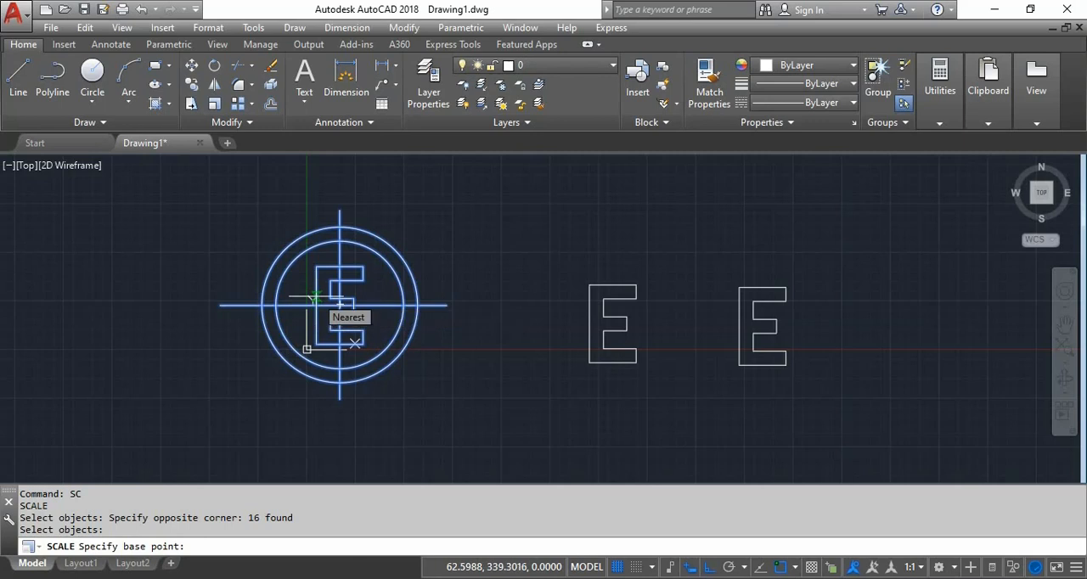
left_click(340, 304)
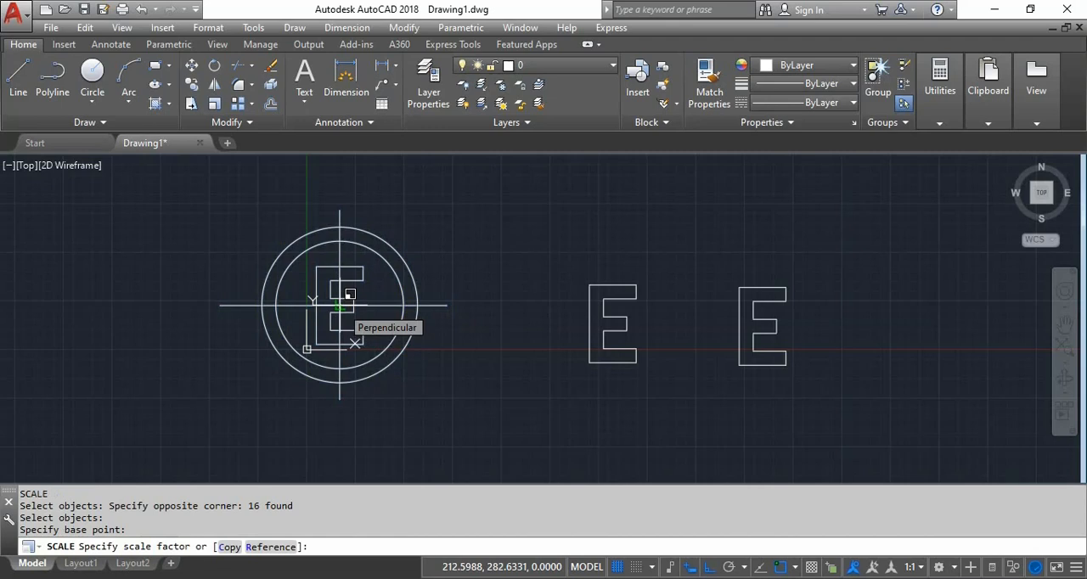
type("1")
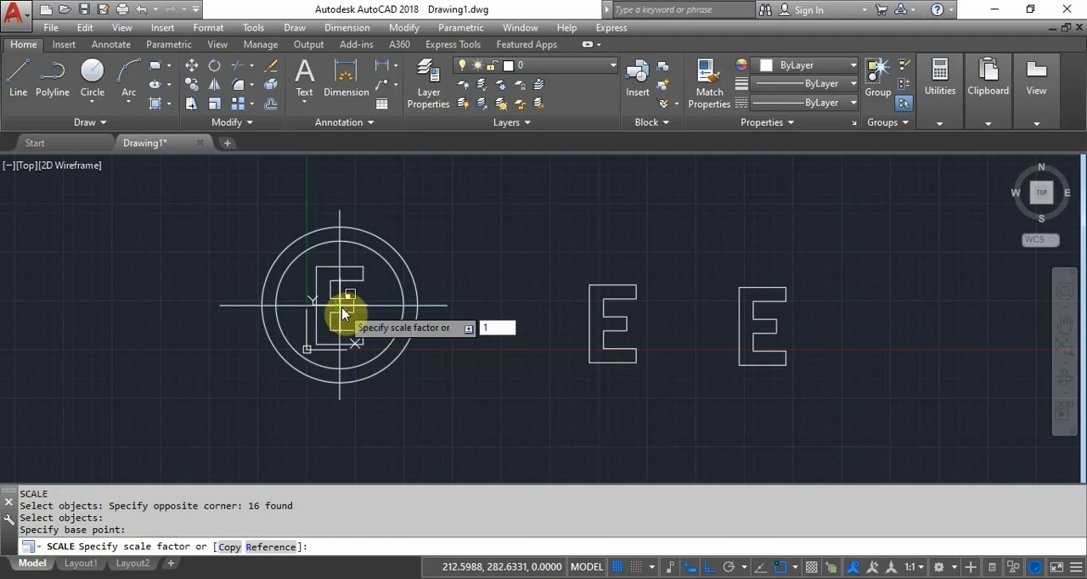
type("/")
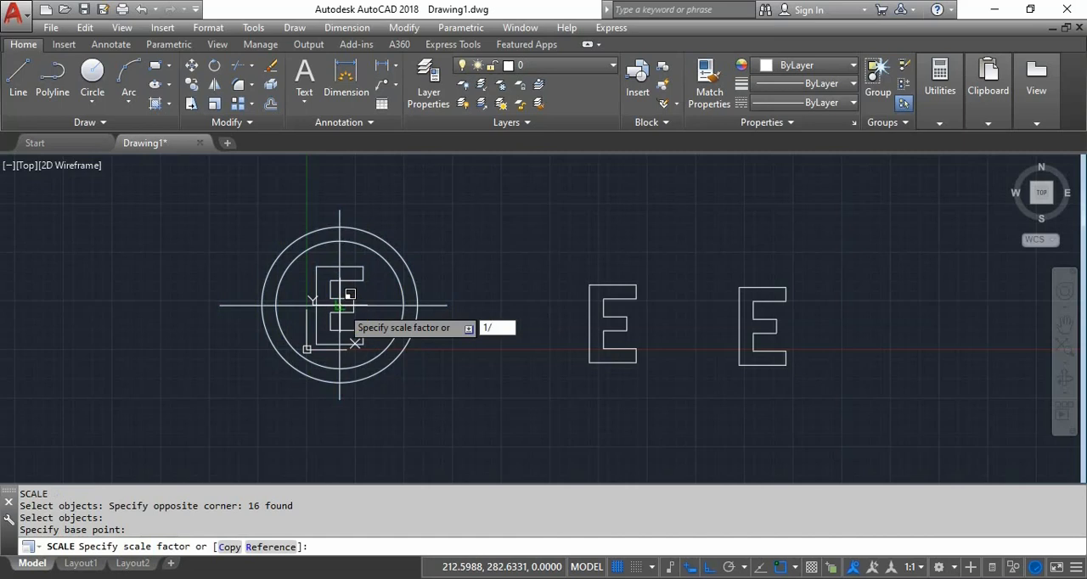
type("1000")
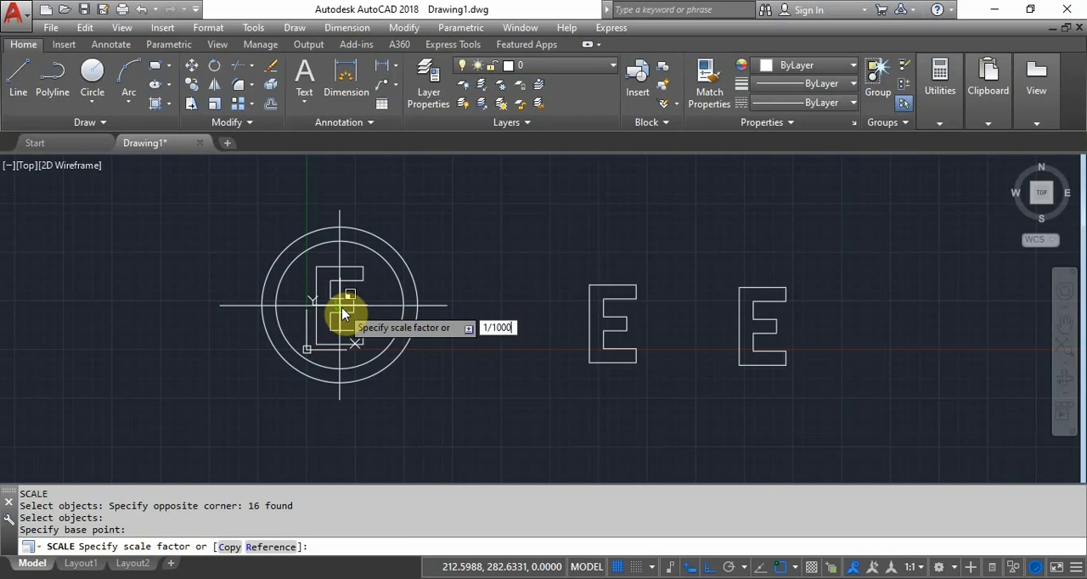
key("Return")
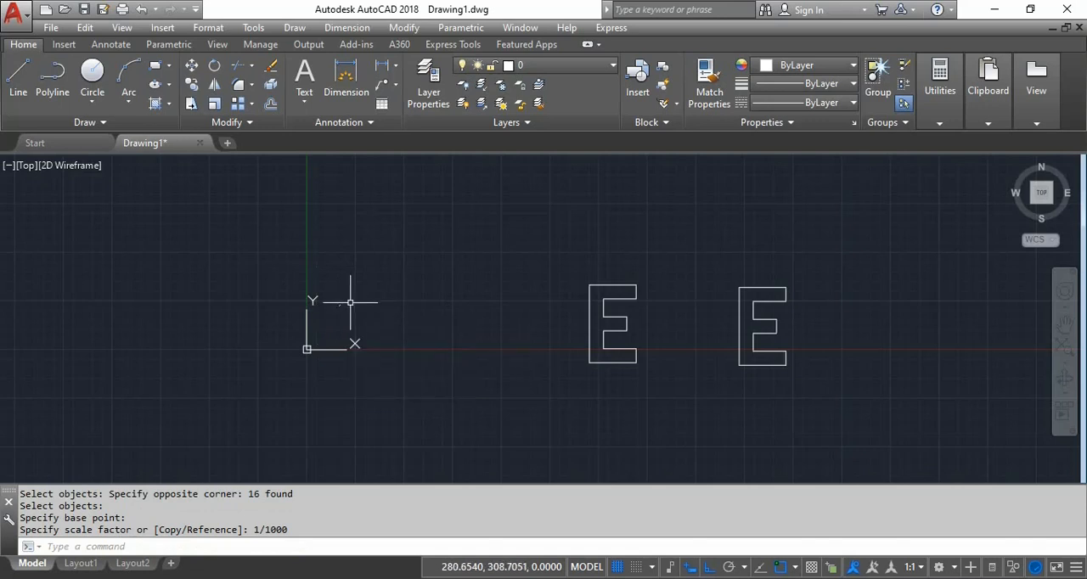
- Examine the scaled-down circled E up close
scroll(348, 255, "up", 10)
mouse_move(348, 229)
middle_mouse_down()
mouse_move(409, 319)
mouse_move(529, 398)
middle_mouse_up()
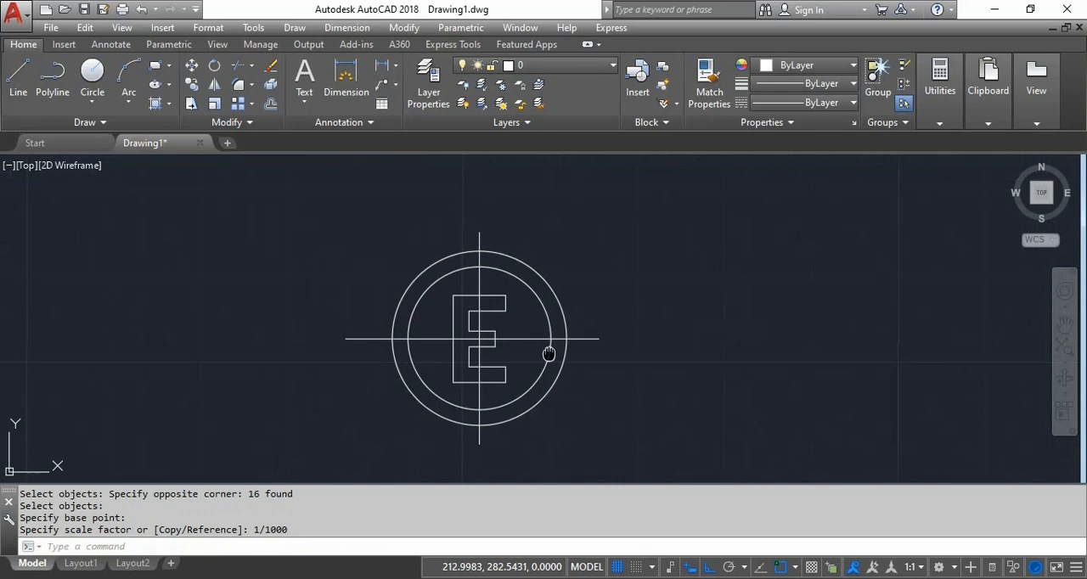
middle_click_drag(550, 353, 603, 306)
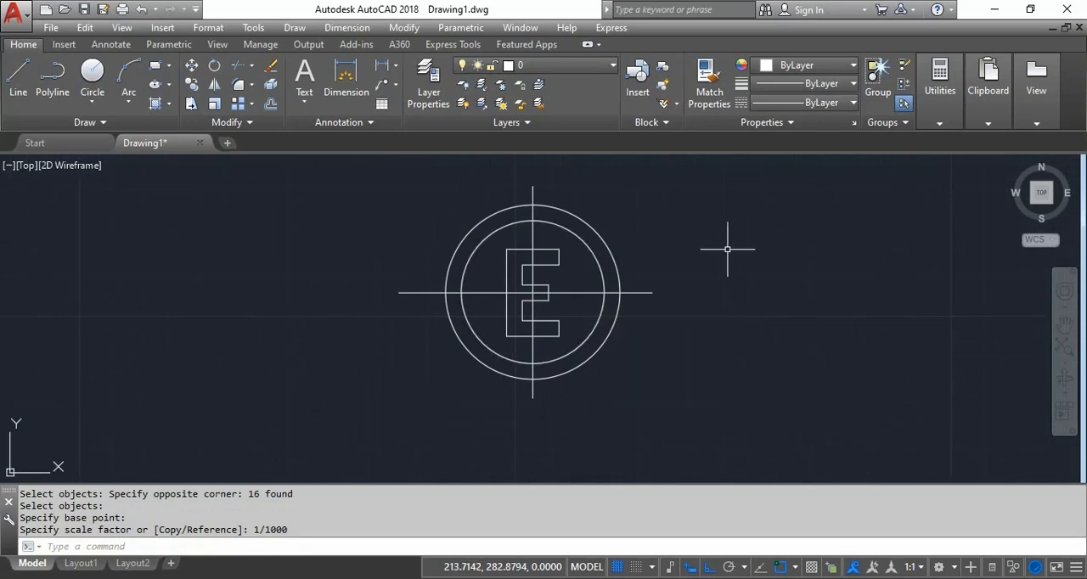
middle_click_drag(727, 249, 686, 248)
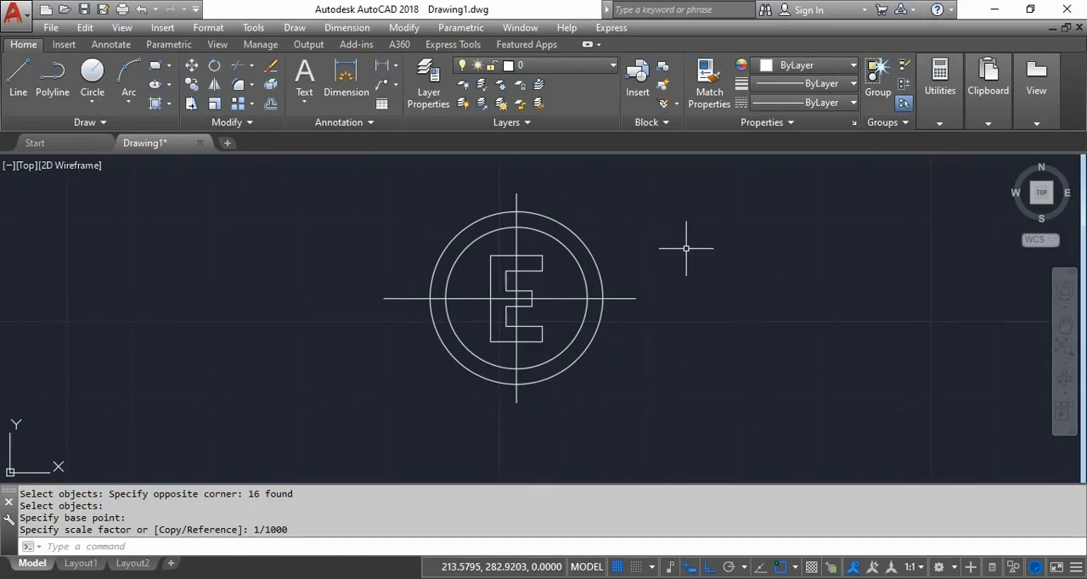